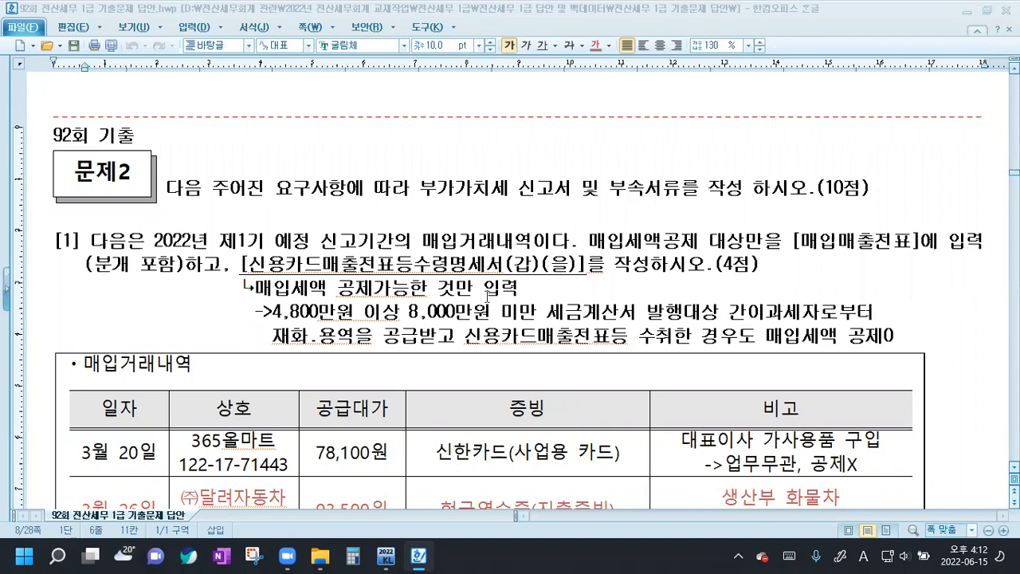
- Replace the note after the arrow under problem [1] with "세금계산서 발행대상 간이과세자로부터 재화.용역을 공급받은 경우도 매입세액공제O"
{"action": "scroll", "coordinate": [486, 296], "scroll_direction": "down", "scroll_amount": 2}
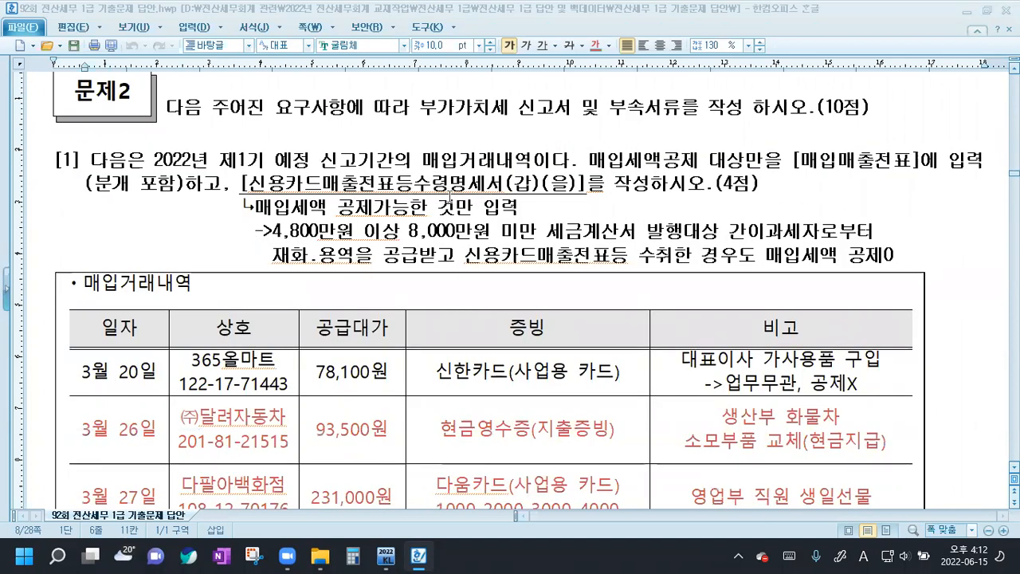
{"action": "scroll", "coordinate": [482, 160], "scroll_direction": "down", "scroll_amount": 2}
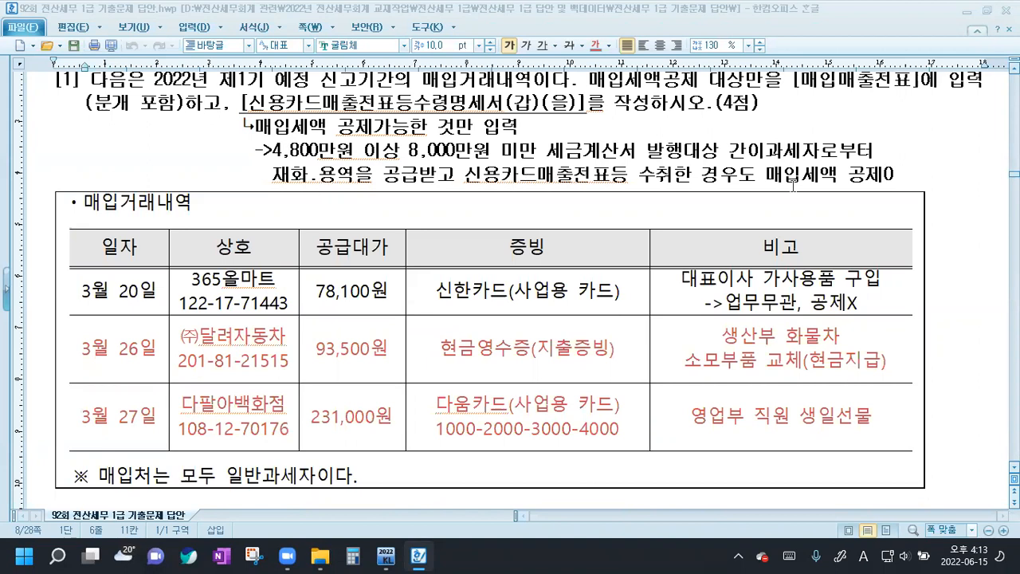
{"action": "left_click_drag", "start_coordinate": [273, 150], "coordinate": [899, 175]}
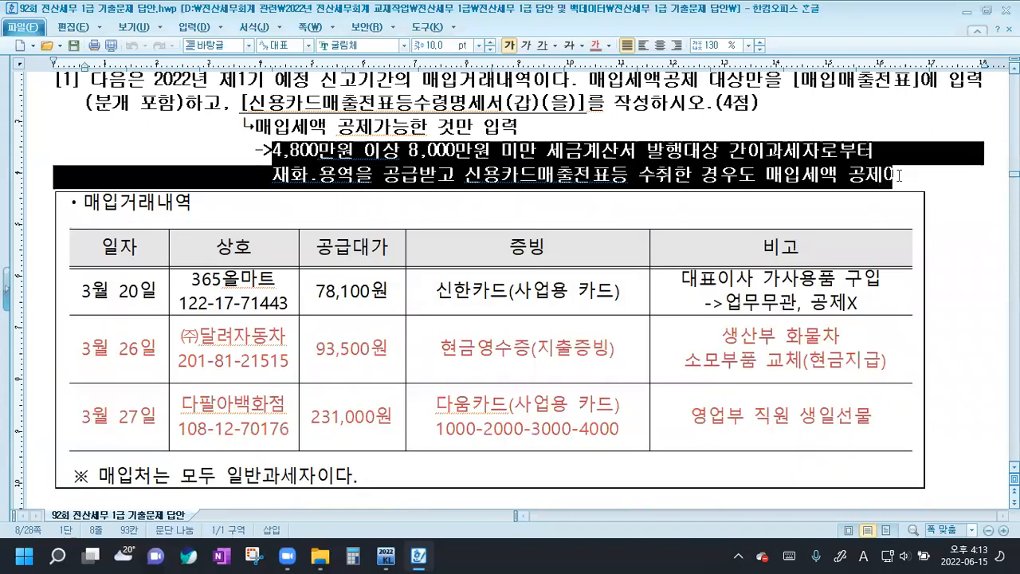
{"action": "type", "text": "세금계"}
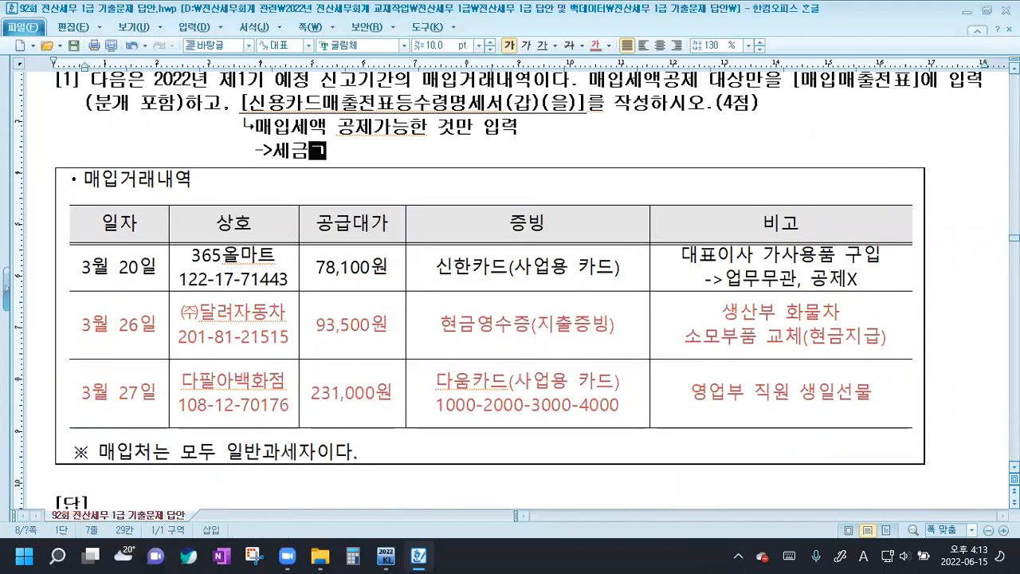
{"action": "type", "text": "산서 "}
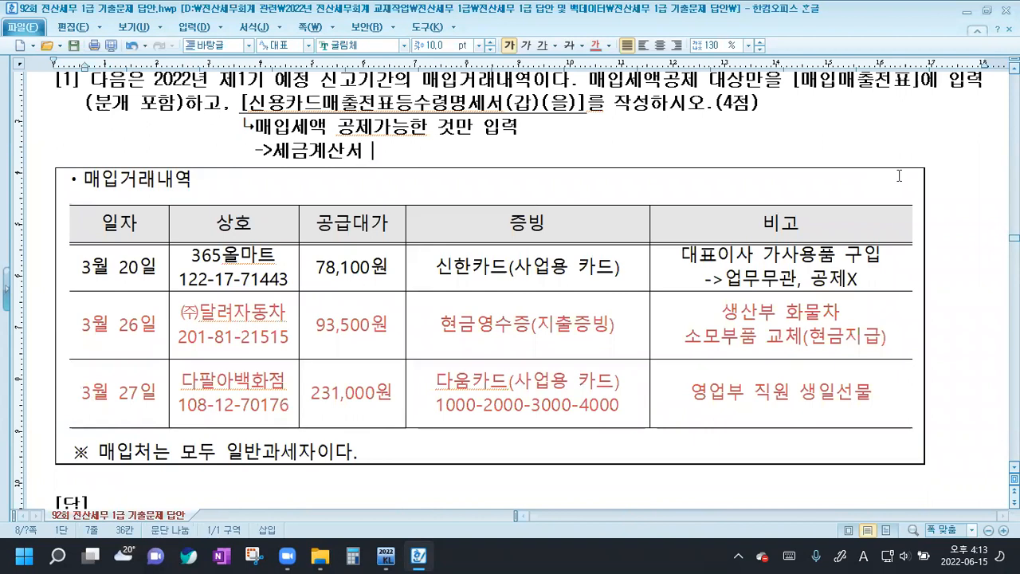
{"action": "type", "text": "빌행대상 간이"}
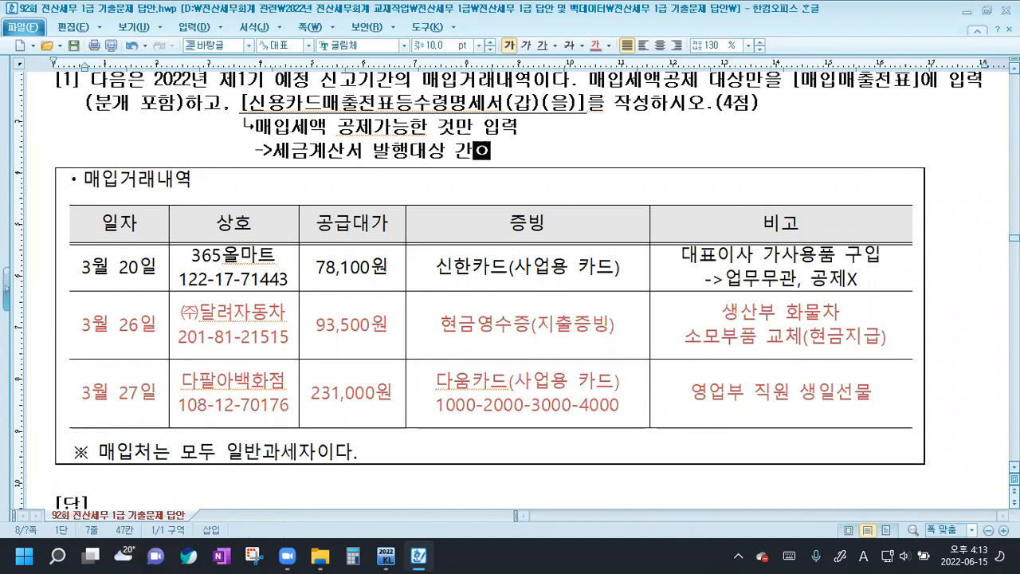
{"action": "type", "text": "과세자로부터 "}
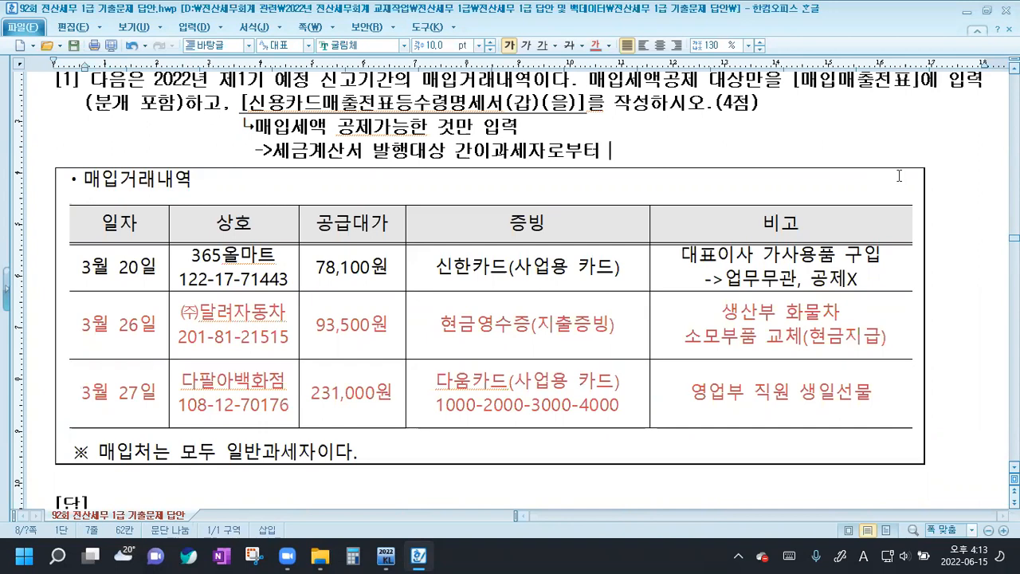
{"action": "type", "text": "신"}
{"action": "key", "text": "BackSpace"}
{"action": "key", "text": "BackSpace"}
{"action": "key", "text": "BackSpace"}
{"action": "type", "text": "재화.용역ㅇ을 공급"}
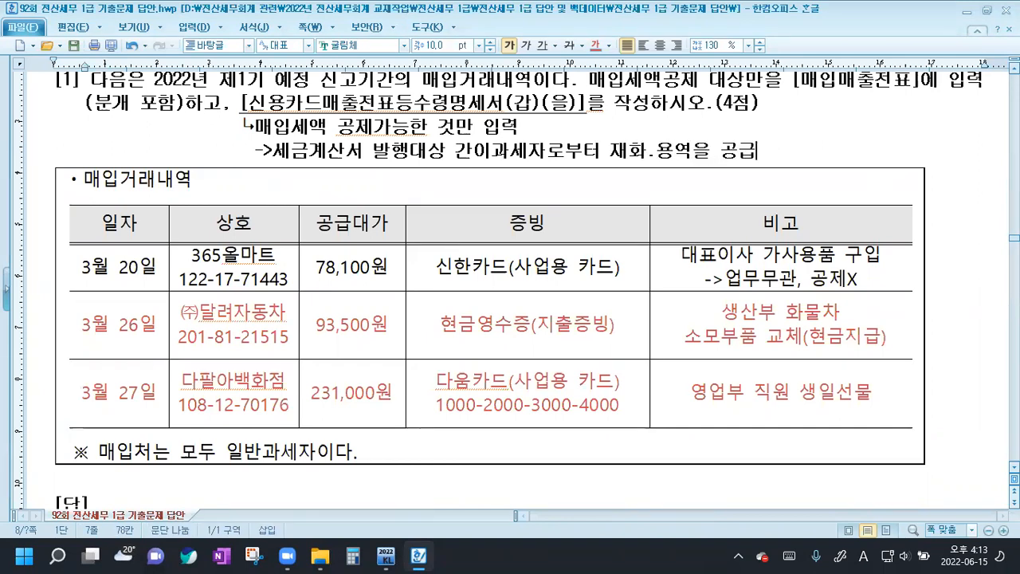
{"action": "type", "text": "ㅂ받은 경우도"}
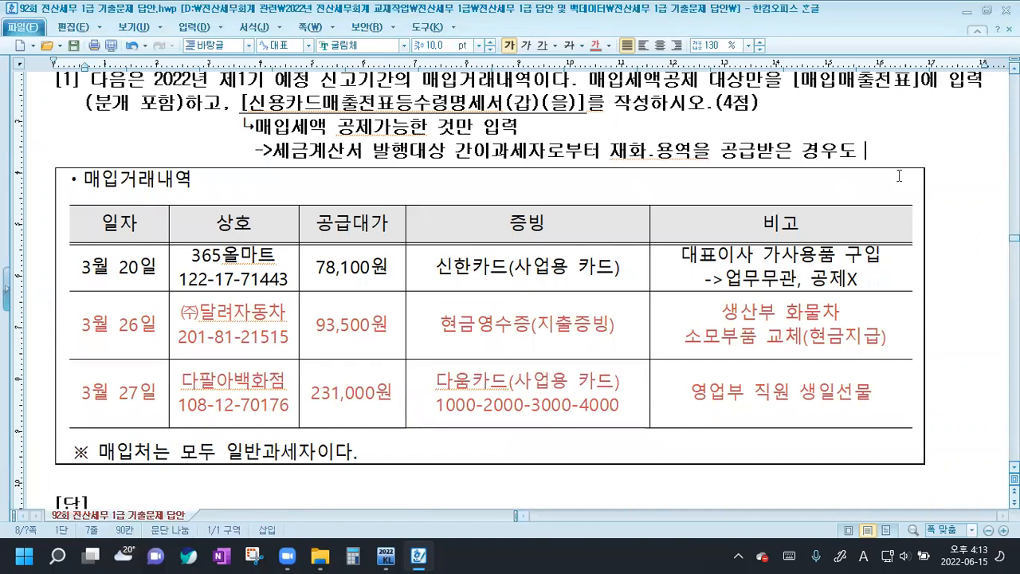
{"action": "type", "text": " 매"}
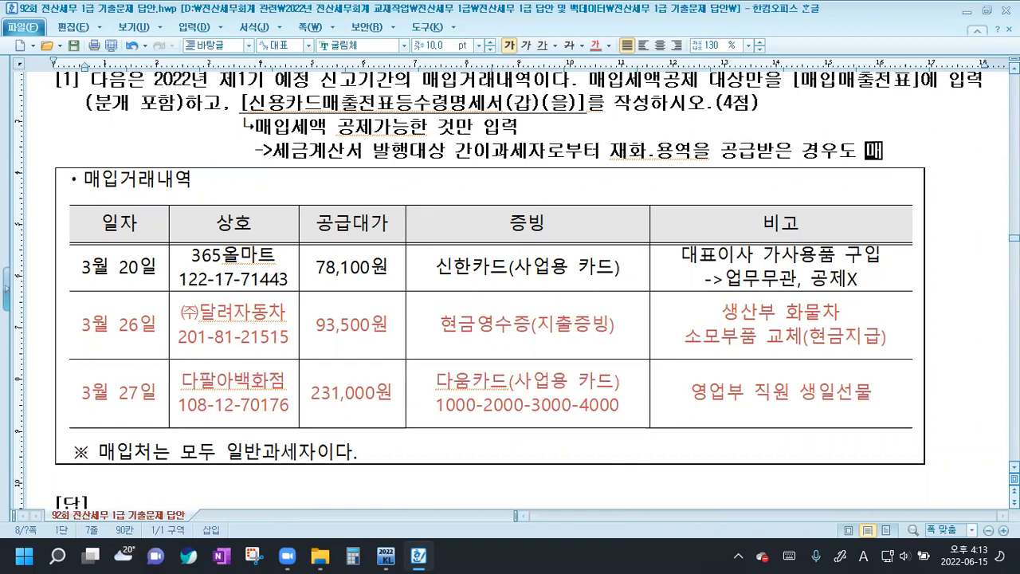
{"action": "type", "text": "입세액공"}
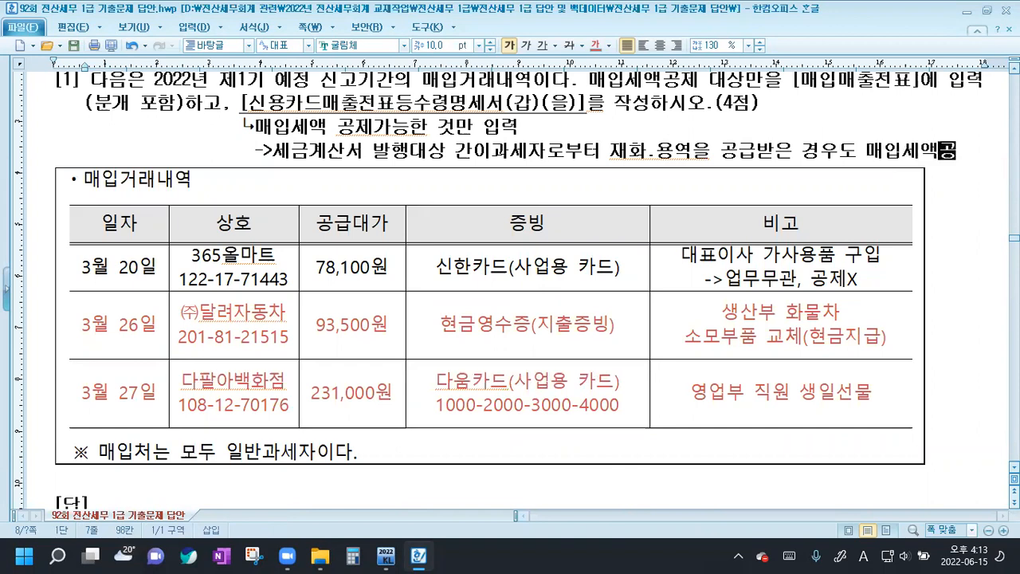
{"action": "type", "text": "제에 "}
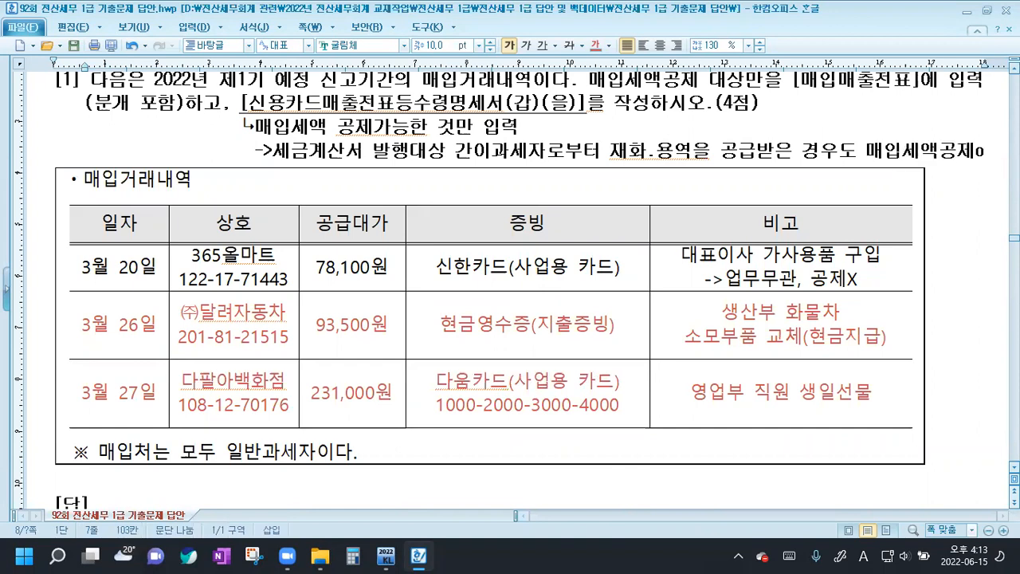
{"action": "type", "text": "에"}
- Remove the words "재화.용역을" from the new note about 세금계산서 발행대상 간이과세자
{"action": "left_click_drag", "start_coordinate": [288, 153], "coordinate": [346, 153]}
{"action": "left_click_drag", "start_coordinate": [414, 150], "coordinate": [987, 148]}
{"action": "left_click", "coordinate": [986, 149]}
{"action": "left_click_drag", "start_coordinate": [606, 151], "coordinate": [724, 154]}
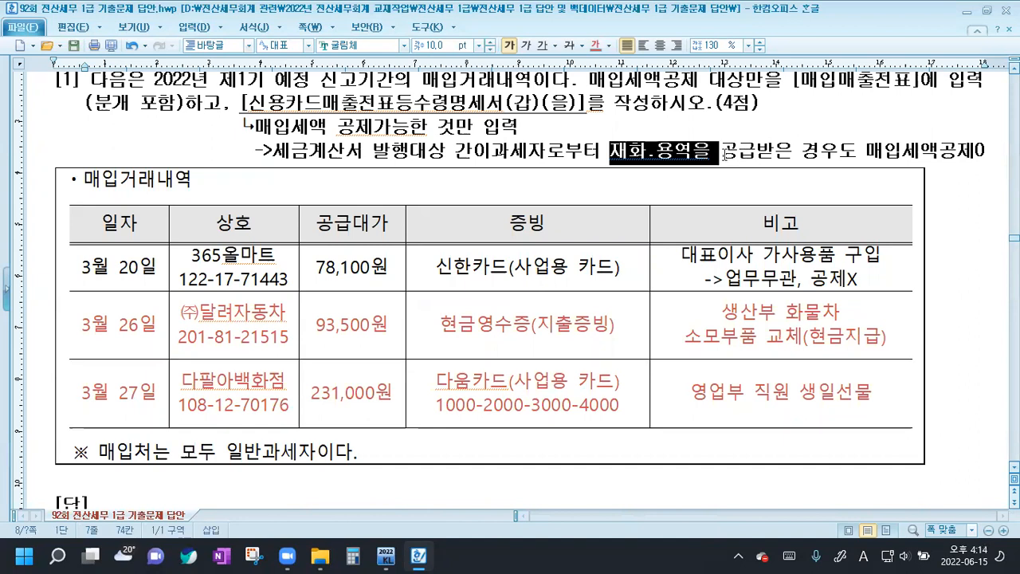
{"action": "key", "text": "Delete"}
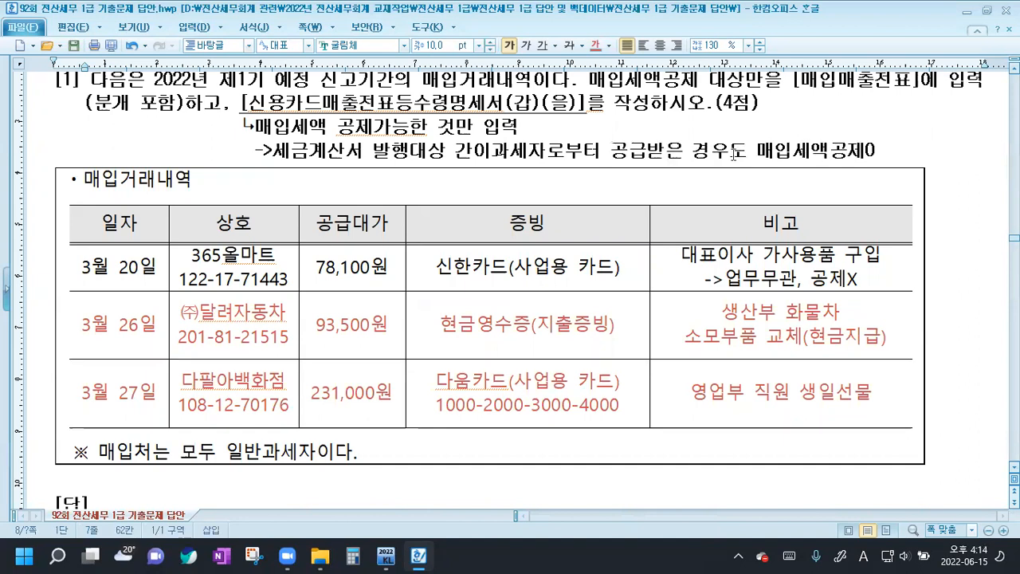
- Add a second note line below it reading "영수증 발행대상 간이과세자로부터 공급받은 경우는 매입세액공제X"
{"action": "left_click", "coordinate": [887, 151]}
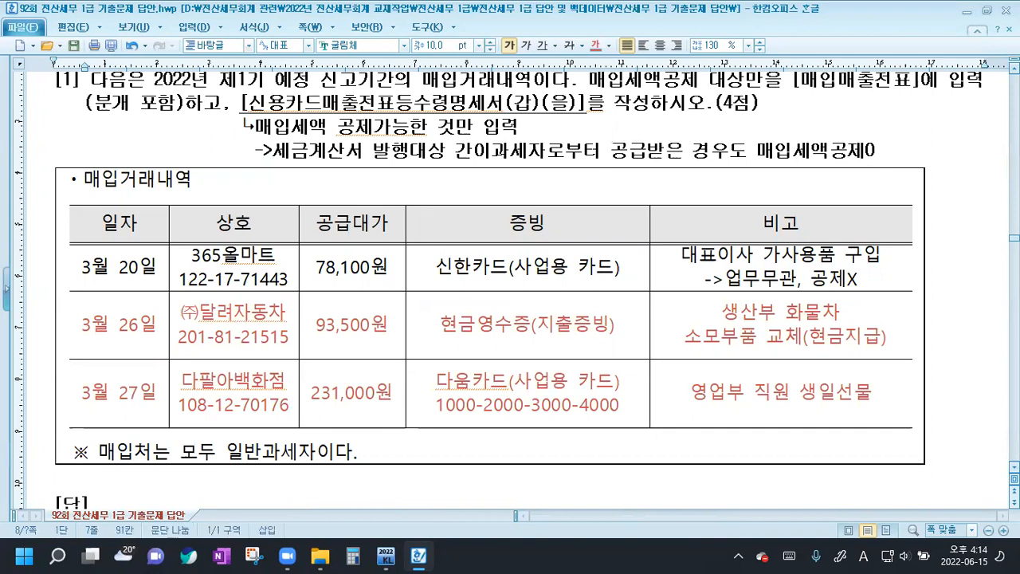
{"action": "key", "text": "Return"}
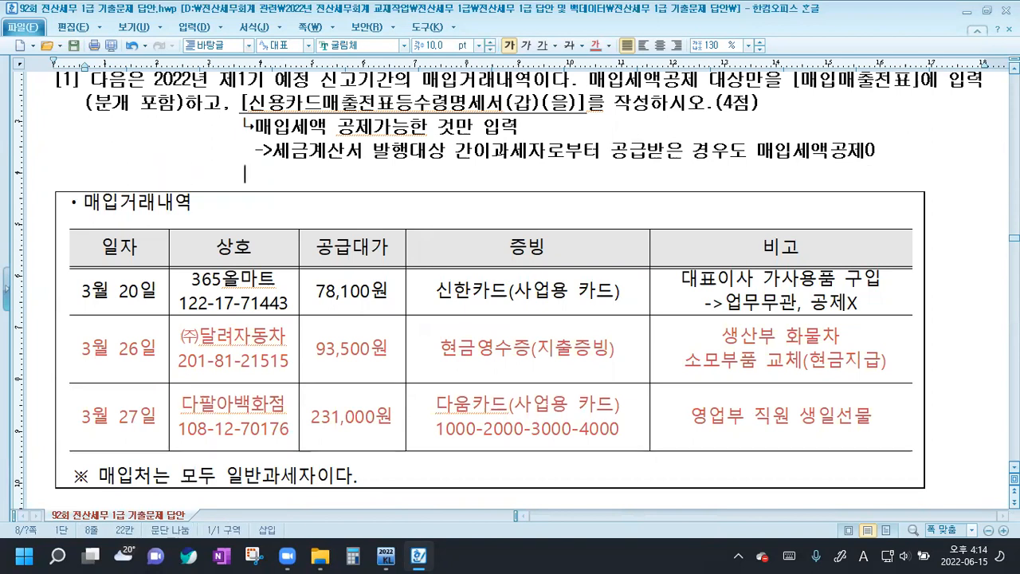
{"action": "type", "text": "DUD"}
{"action": "key", "text": "BackSpace"}
{"action": "key", "text": "BackSpace"}
{"action": "key", "text": "BackSpace"}
{"action": "type", "text": "영수증 발해행대상"}
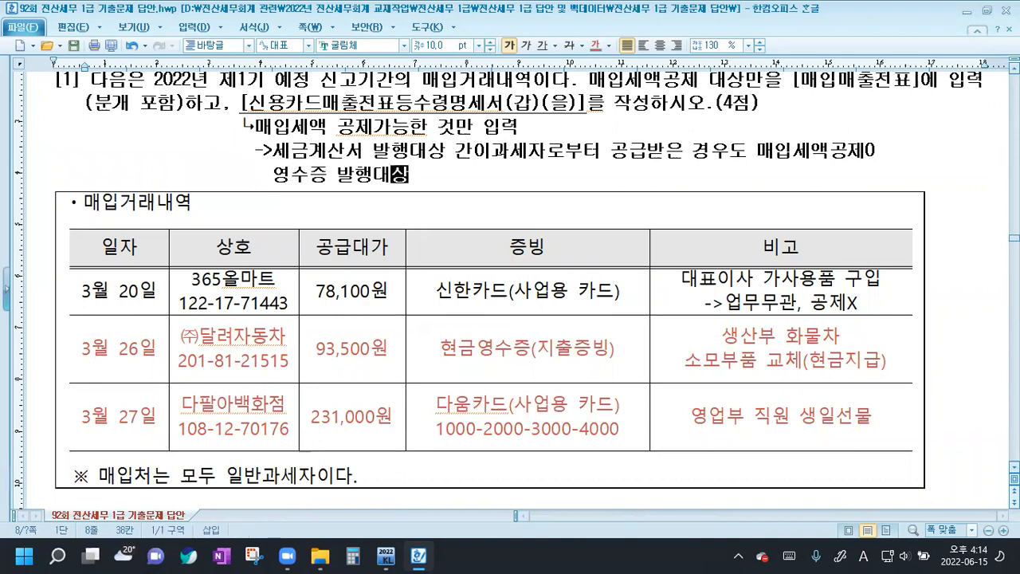
{"action": "type", "text": " 간ㅇ이과세"}
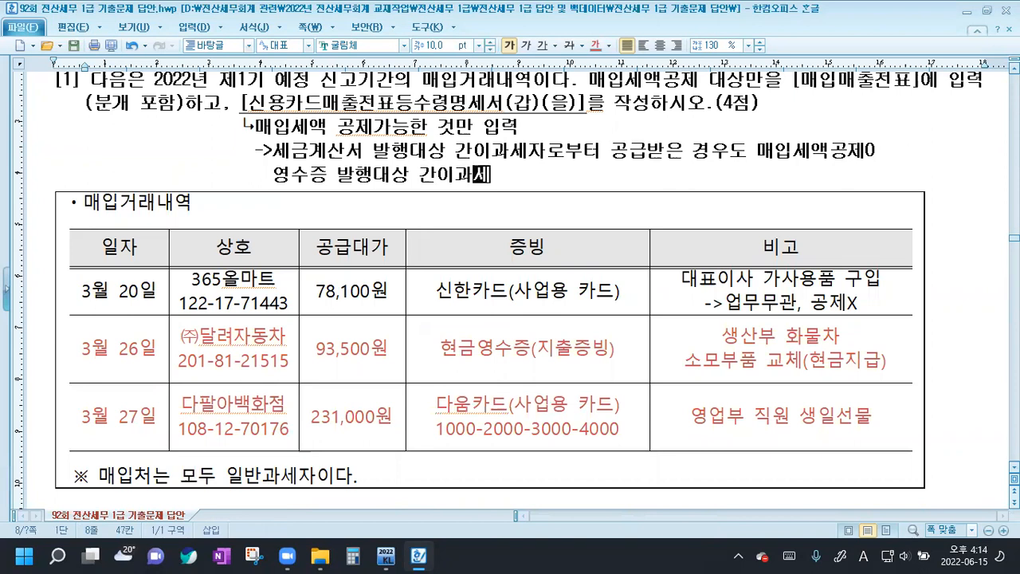
{"action": "type", "text": "자로부터 공"}
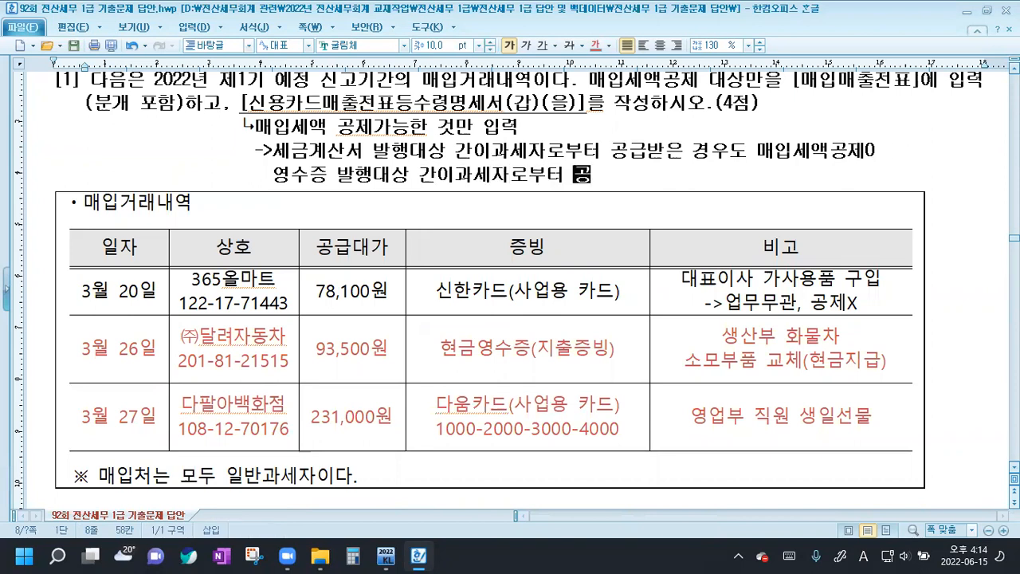
{"action": "type", "text": "급받은 경"}
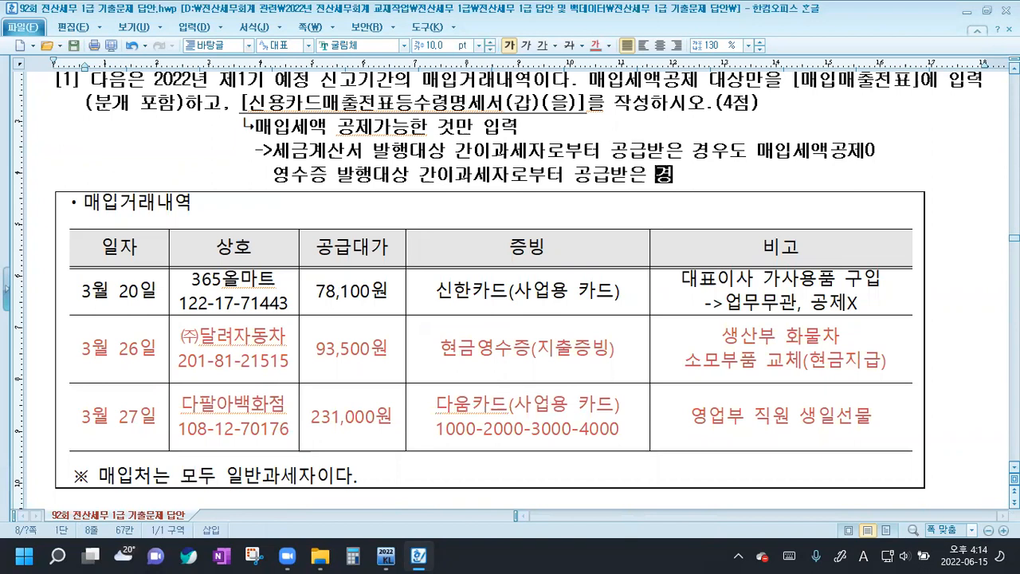
{"action": "type", "text": "우는 매입세액공제"}
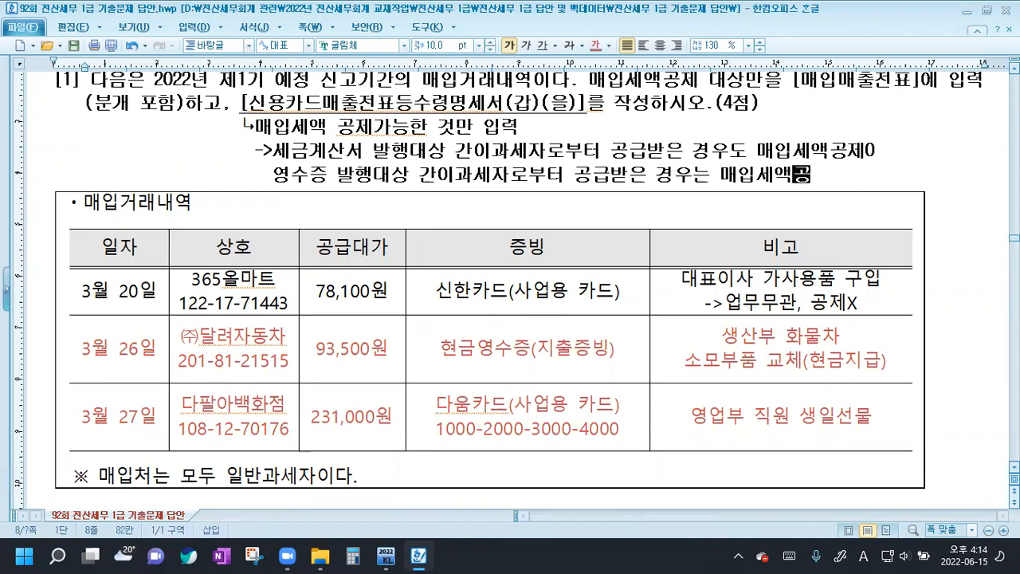
{"action": "type", "text": "X"}
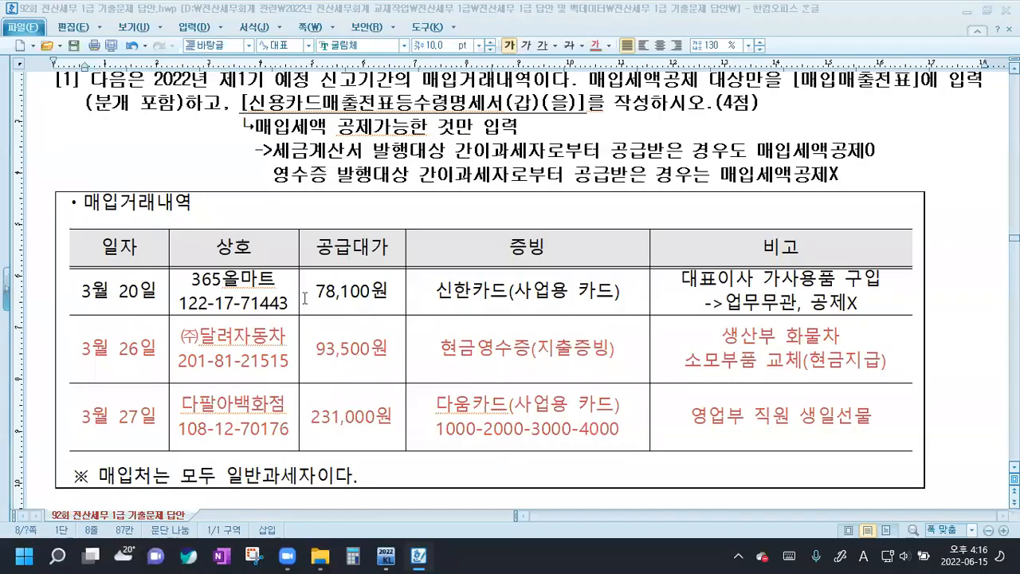
- Review the purchase table and its footnote on the suppliers' taxpayer type against the two 간이과세자 notes
{"action": "scroll", "coordinate": [241, 311], "scroll_direction": "down", "scroll_amount": 2}
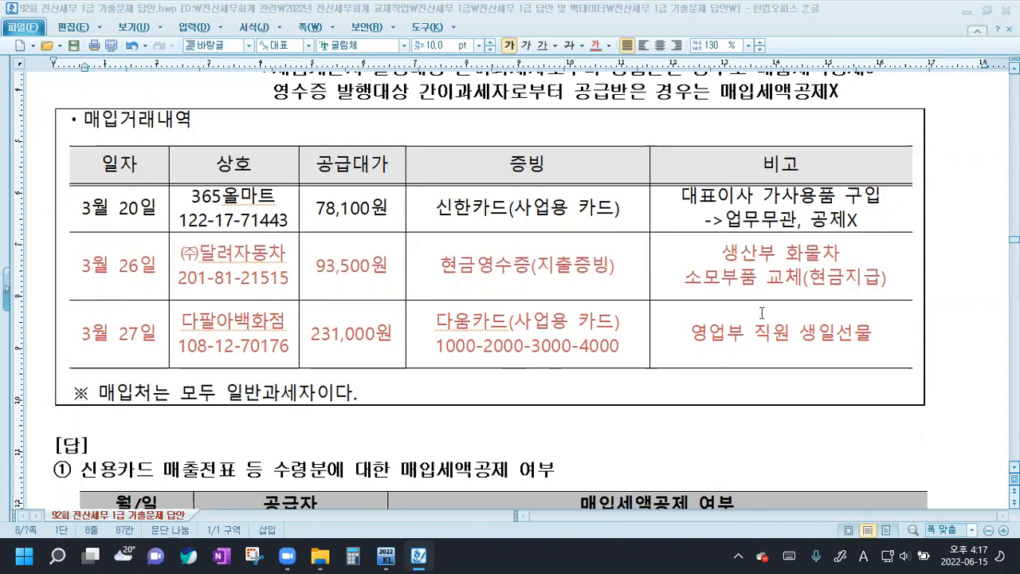
{"action": "scroll", "coordinate": [754, 347], "scroll_direction": "down", "scroll_amount": 2}
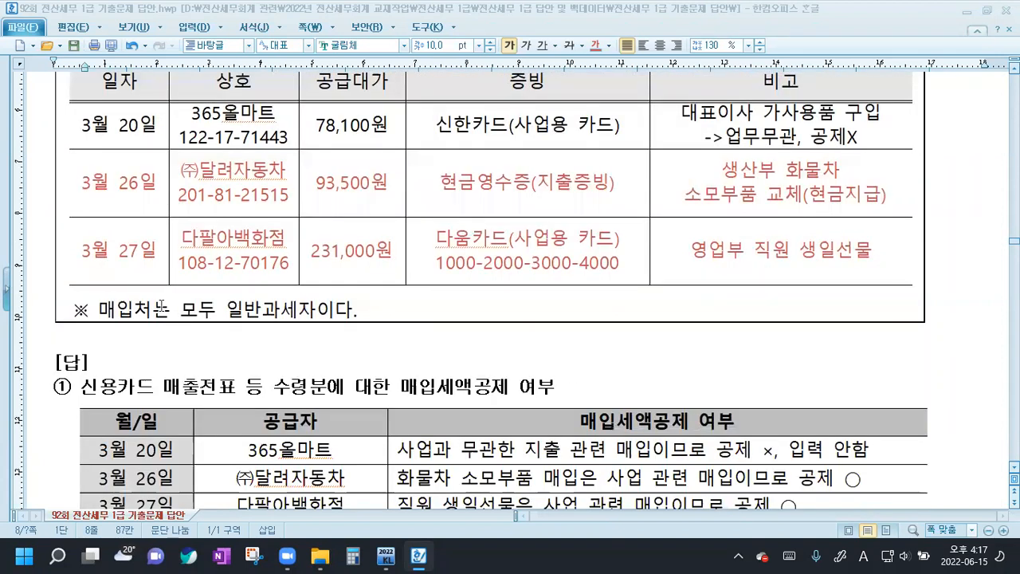
{"action": "left_click", "coordinate": [187, 309]}
{"action": "left_click_drag", "start_coordinate": [151, 309], "coordinate": [373, 314]}
{"action": "left_click", "coordinate": [373, 313]}
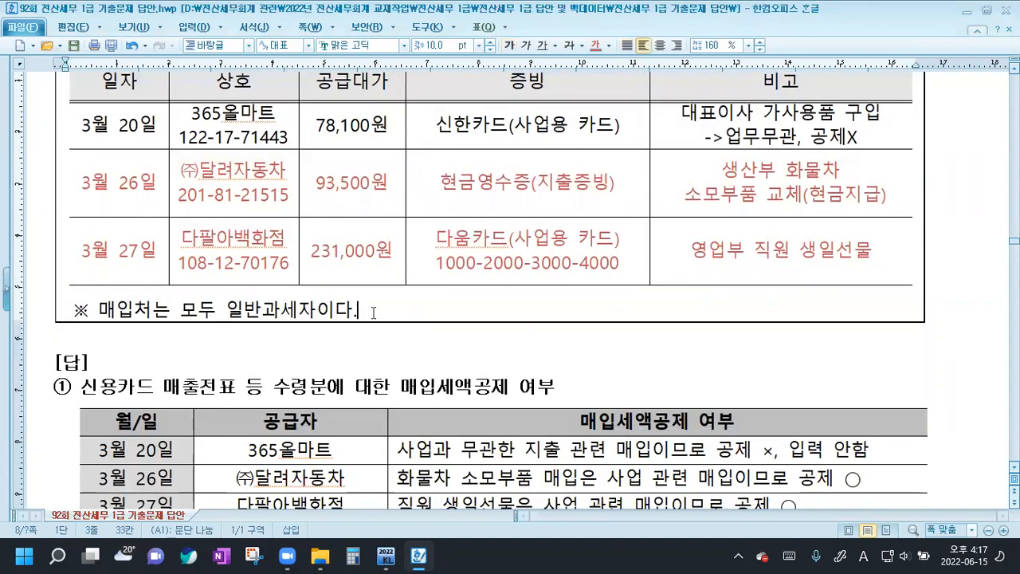
{"action": "scroll", "coordinate": [426, 159], "scroll_direction": "up", "scroll_amount": 4}
{"action": "left_click_drag", "start_coordinate": [271, 153], "coordinate": [851, 174]}
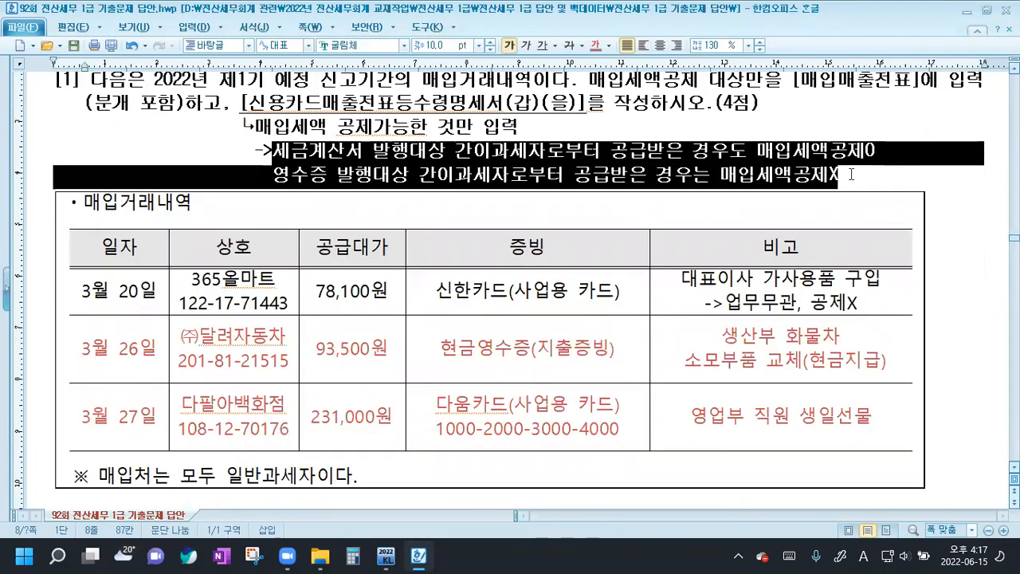
{"action": "left_click", "coordinate": [851, 174]}
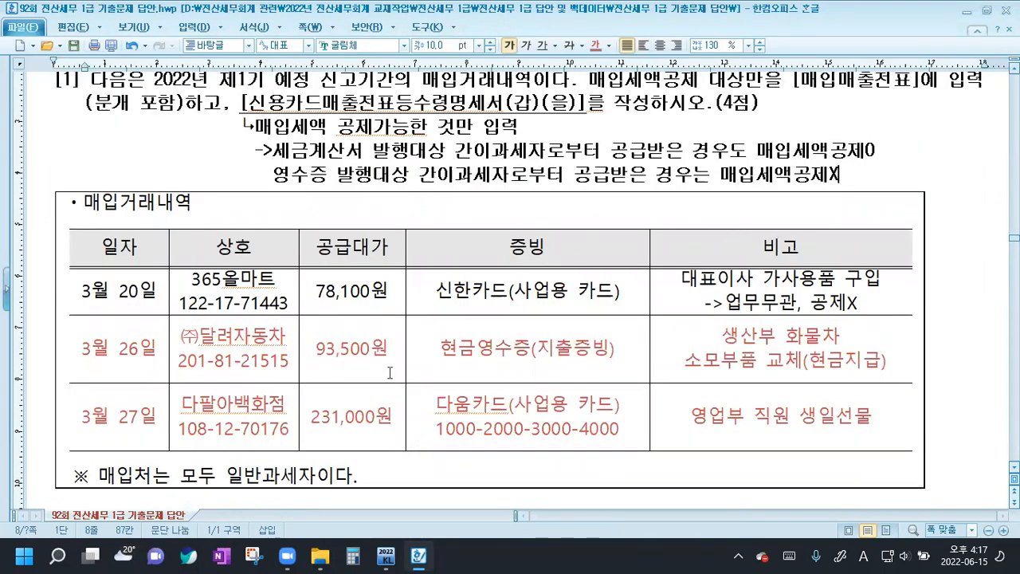
- Switch to KcLep, open 매입매출전표입력 and reduce the height of its window
{"action": "mouse_move", "coordinate": [385, 557]}
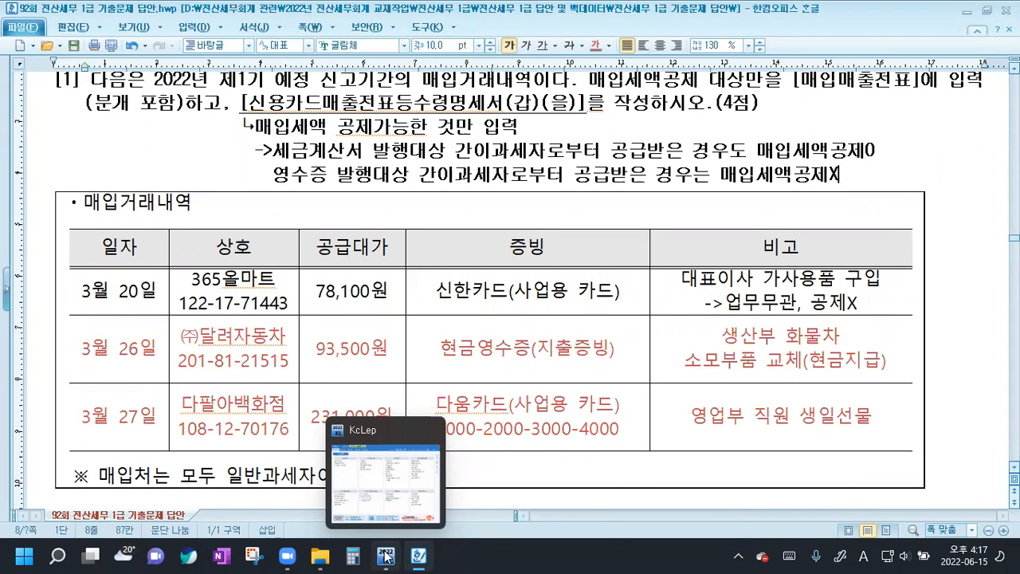
{"action": "left_click", "coordinate": [386, 555]}
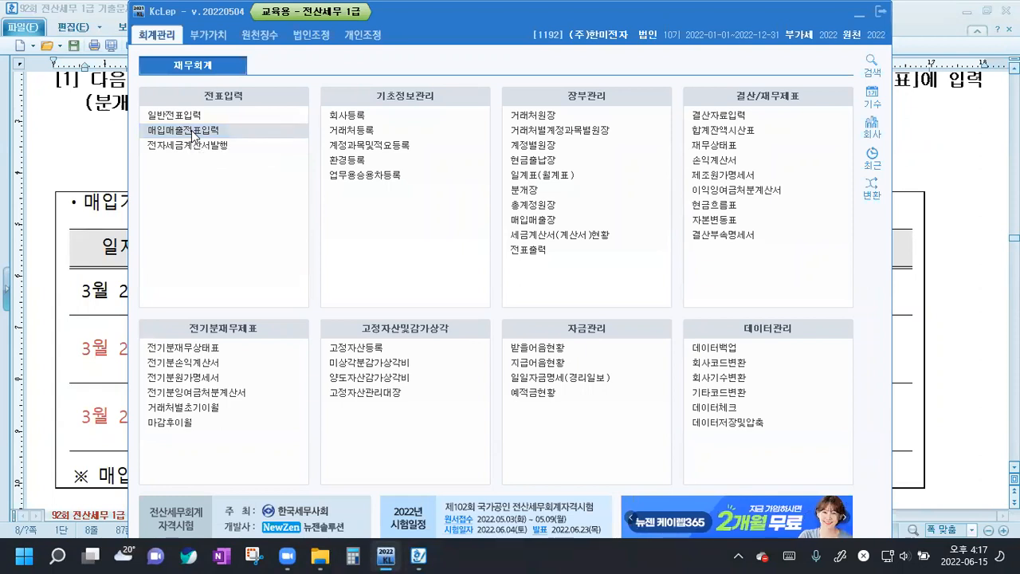
{"action": "left_click", "coordinate": [192, 134]}
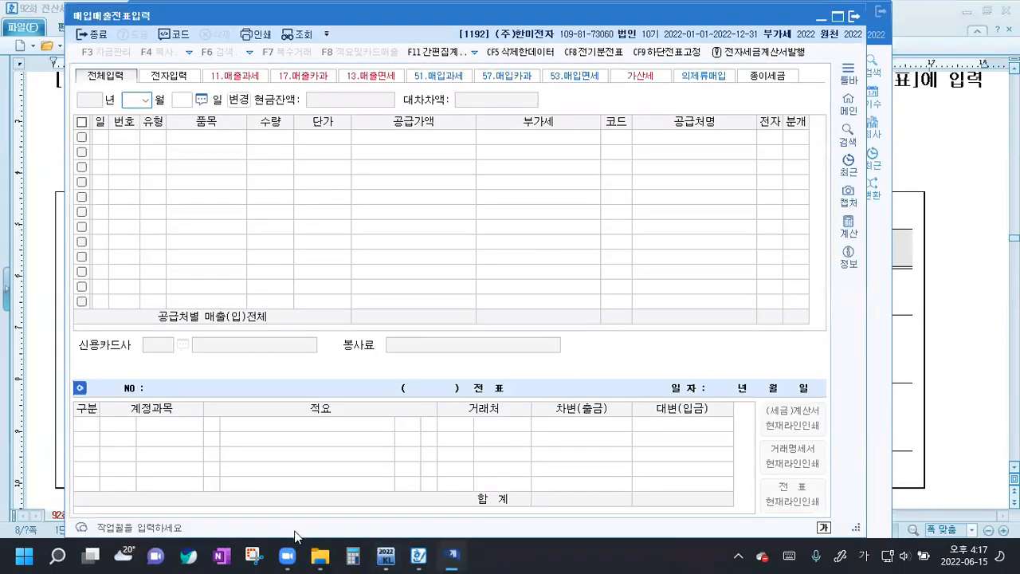
{"action": "left_click_drag", "start_coordinate": [295, 532], "coordinate": [286, 449]}
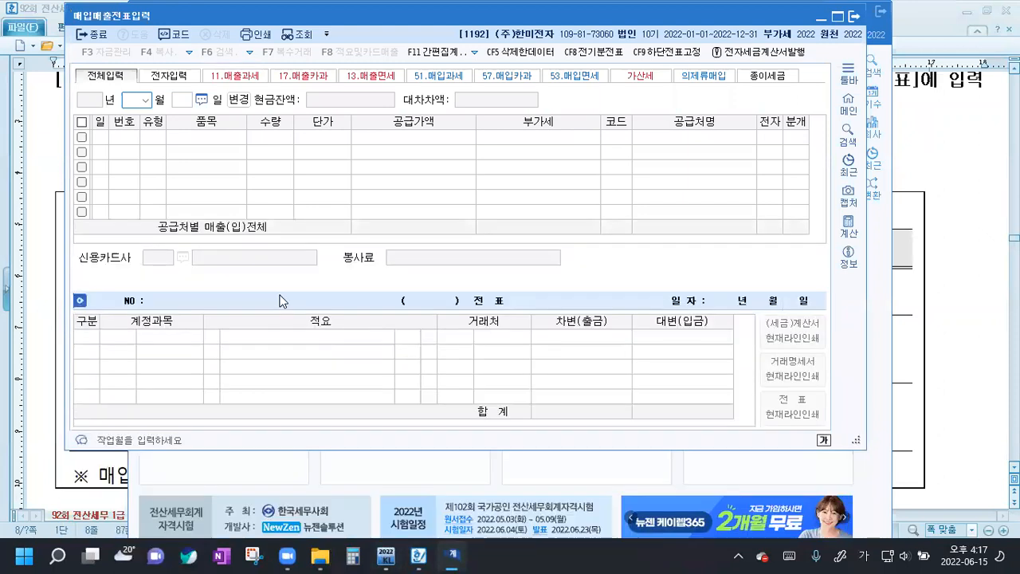
- Start a voucher dated March 26 with type 61 (현과) and enter 93500 as its supply amount
{"action": "type", "text": "0326"}
{"action": "key", "text": "Return"}
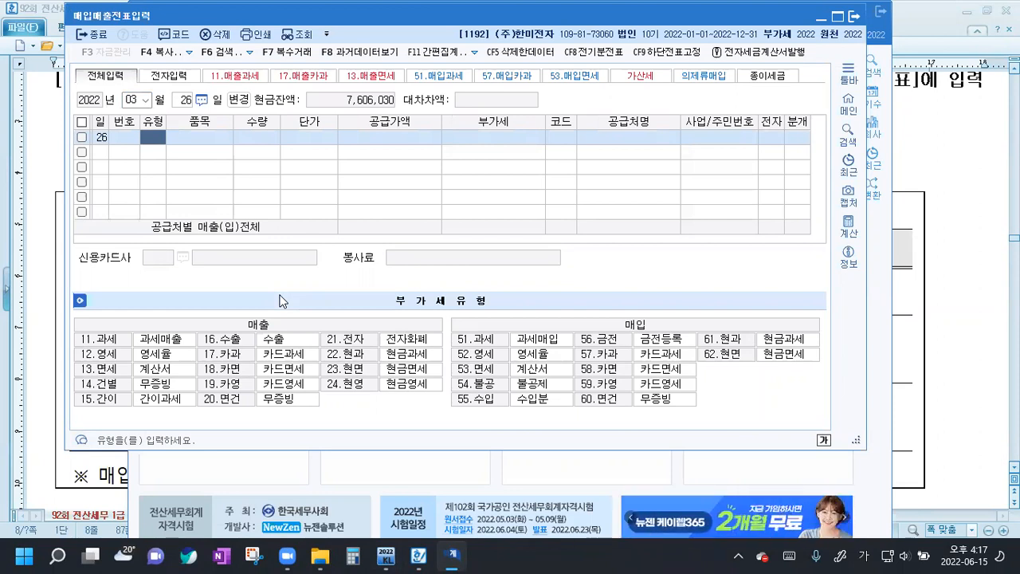
{"action": "type", "text": "61"}
{"action": "key", "text": "Return"}
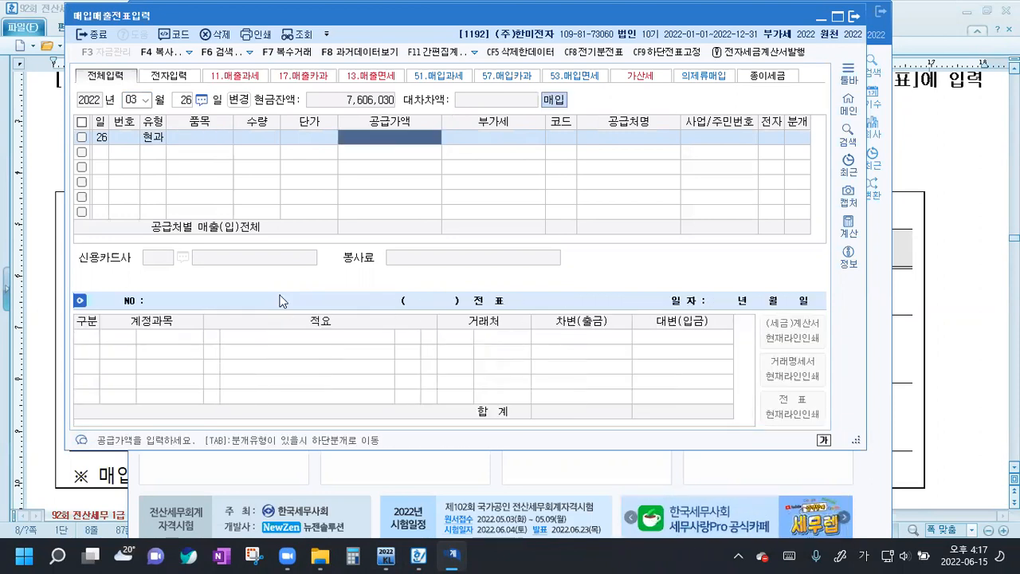
{"action": "type", "text": "93500"}
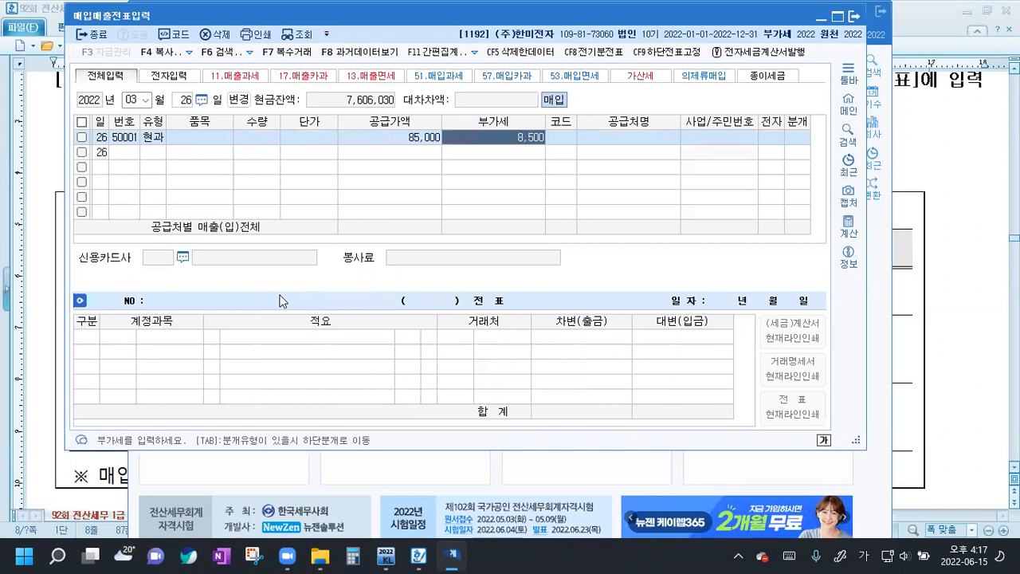
{"action": "key", "text": "Return"}
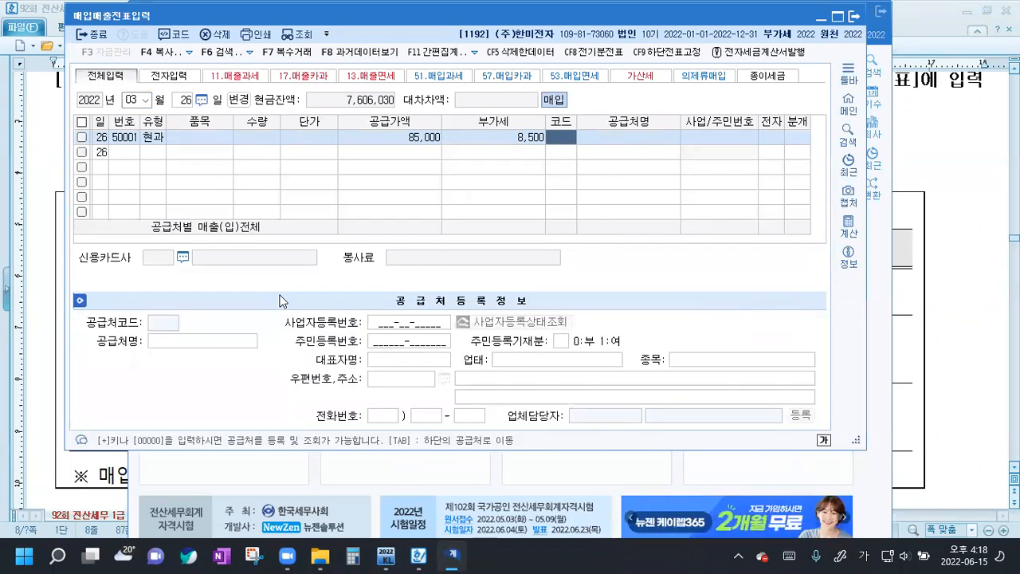
- Set the March 26 voucher's supplier to (주)달려자동차 and its journal type to 1 (현금)
{"action": "type", "text": "달례"}
{"action": "key", "text": "Return"}
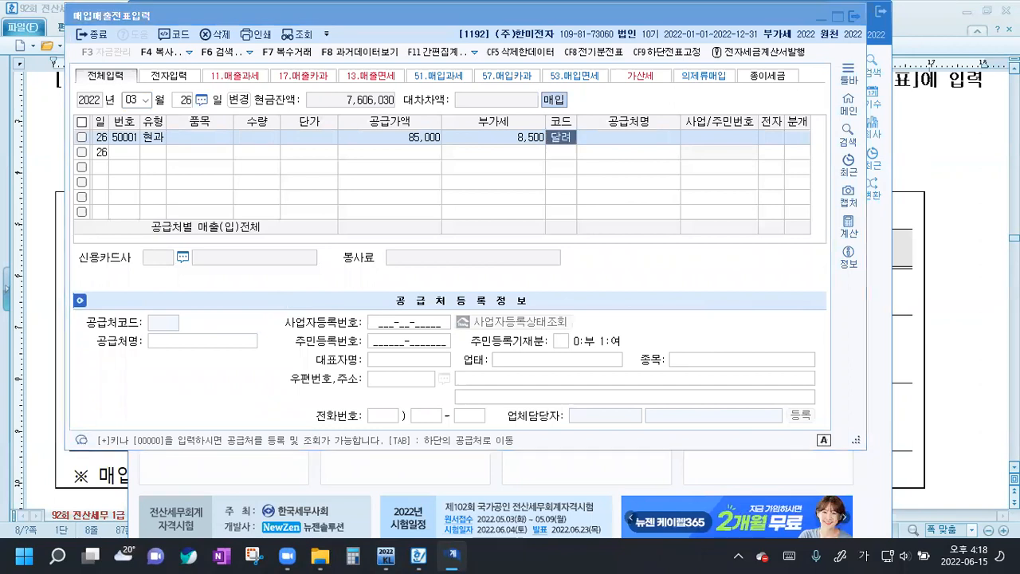
{"action": "key", "text": "Return"}
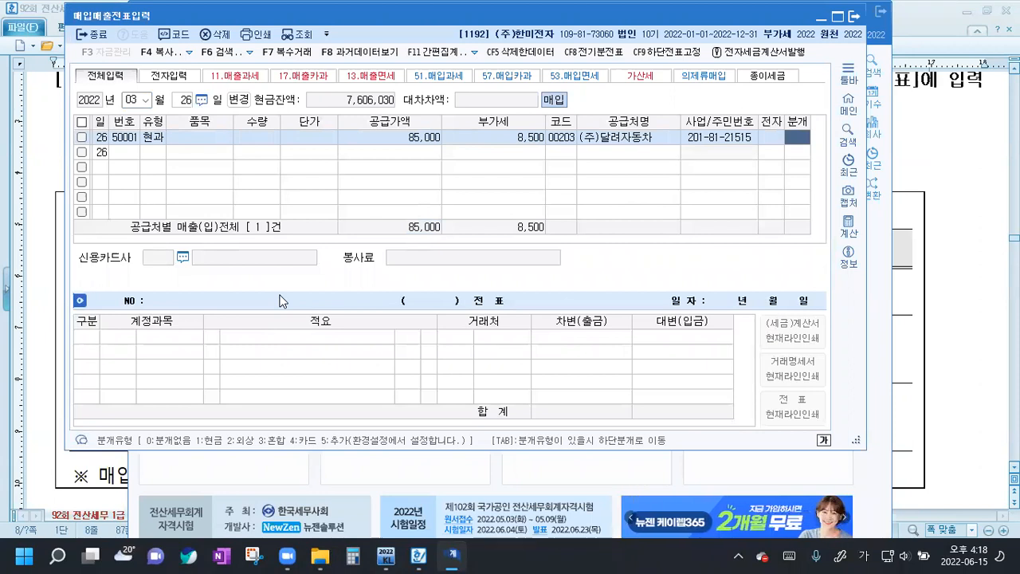
{"action": "type", "text": "1"}
{"action": "key", "text": "Return"}
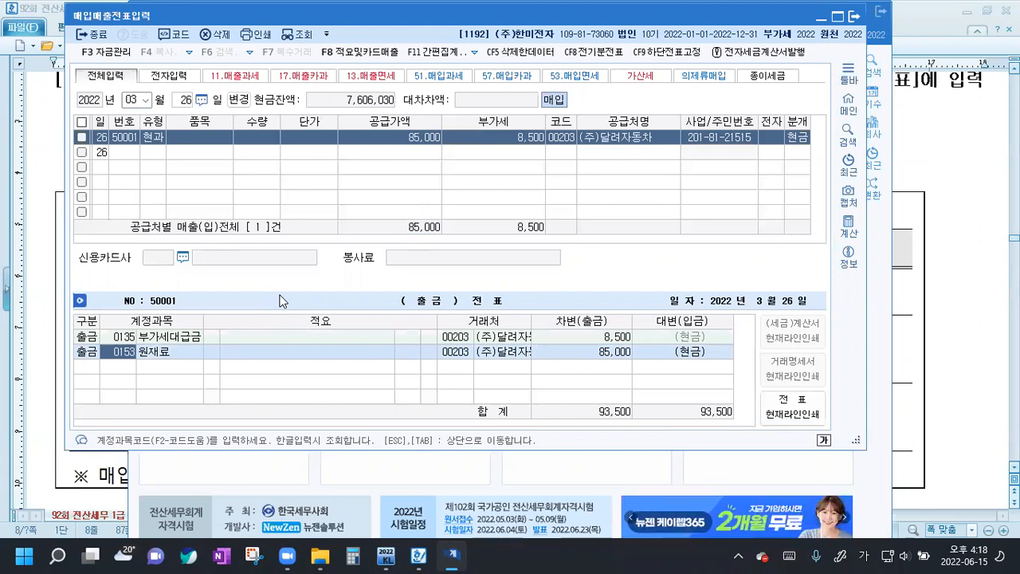
- Replace the 원재료 account in the March 26 entry with 0522 차량유지비 (제조원가)
{"action": "type", "text": "차량ㅇ"}
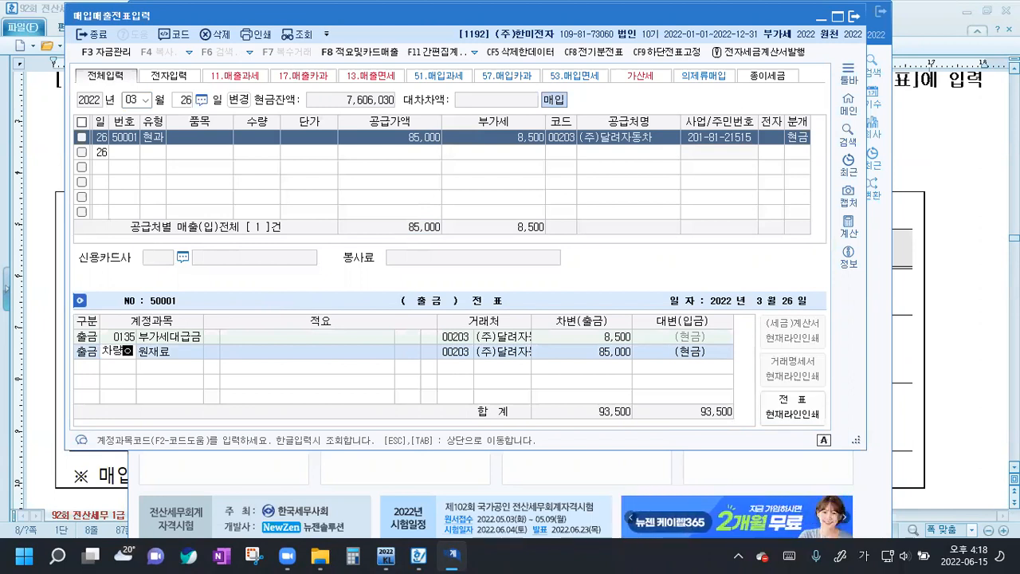
{"action": "key", "text": "BackSpace"}
{"action": "key", "text": "Return"}
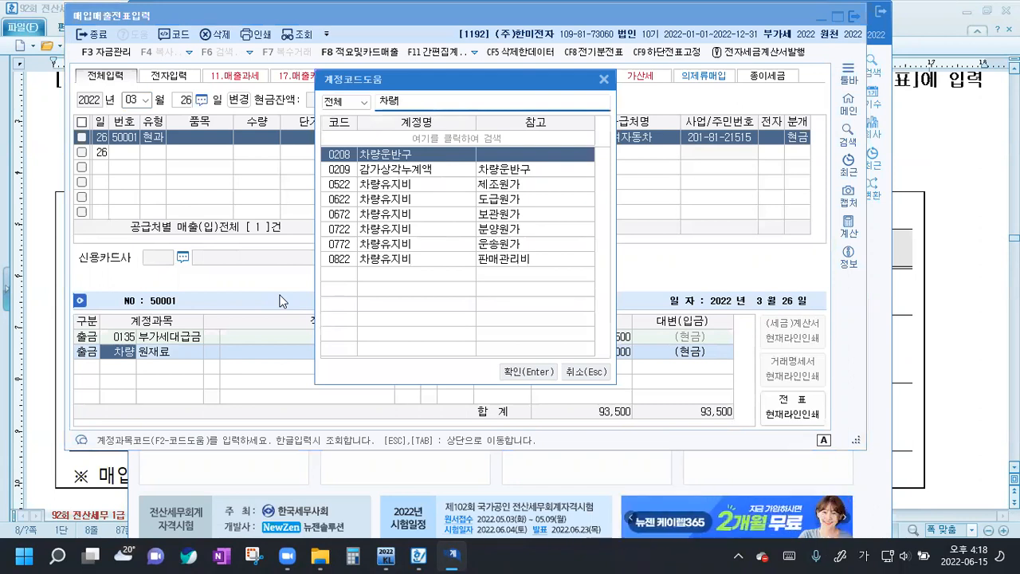
{"action": "key", "text": "Down"}
{"action": "key", "text": "Down"}
{"action": "key", "text": "Return"}
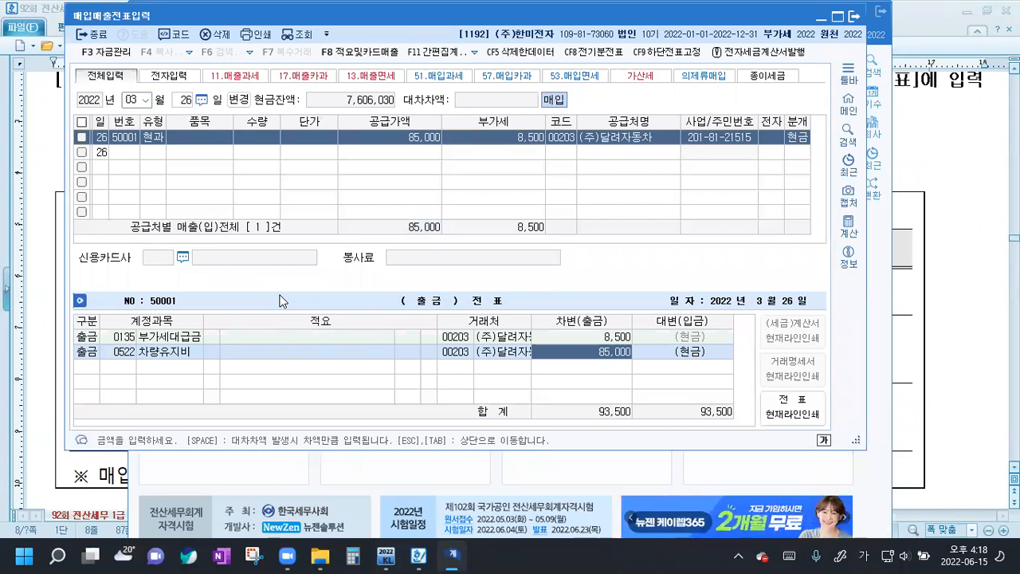
- Start a voucher dated March 27 with type 57 (카과) and enter 231000 as its supply amount
{"action": "left_click", "coordinate": [185, 101]}
{"action": "type", "text": "27"}
{"action": "key", "text": "Return"}
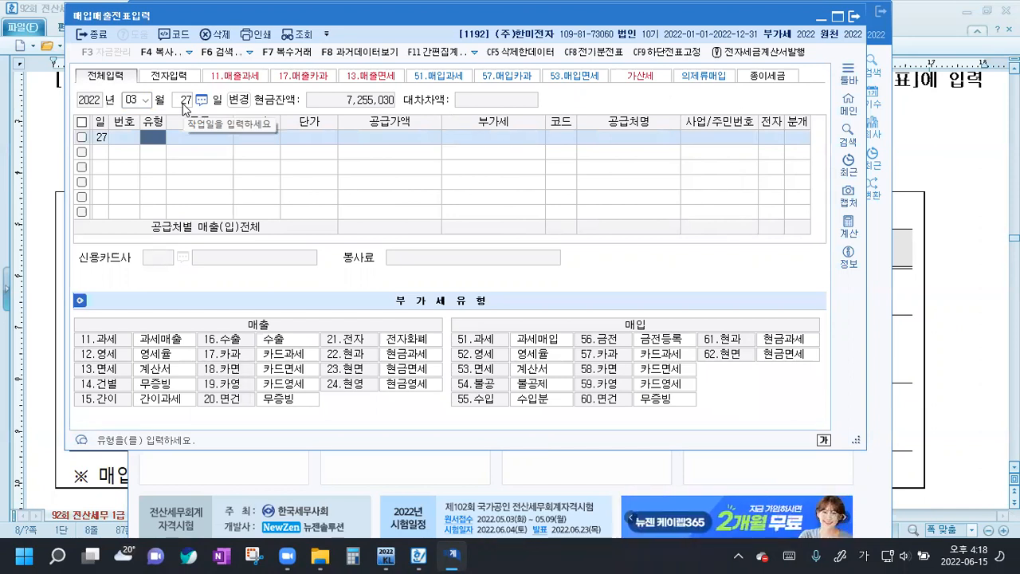
{"action": "type", "text": "57"}
{"action": "key", "text": "Return"}
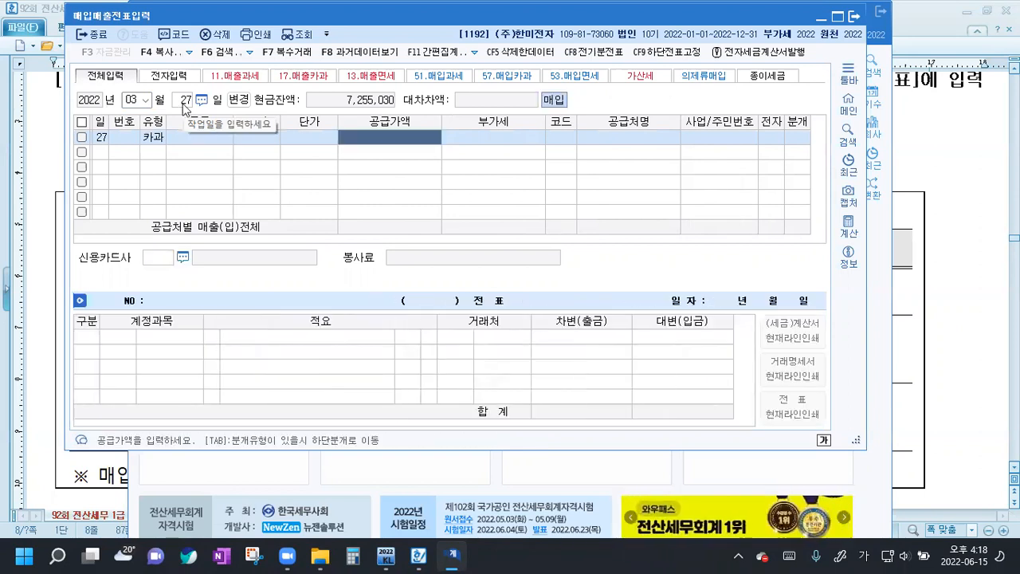
{"action": "type", "text": "2310000"}
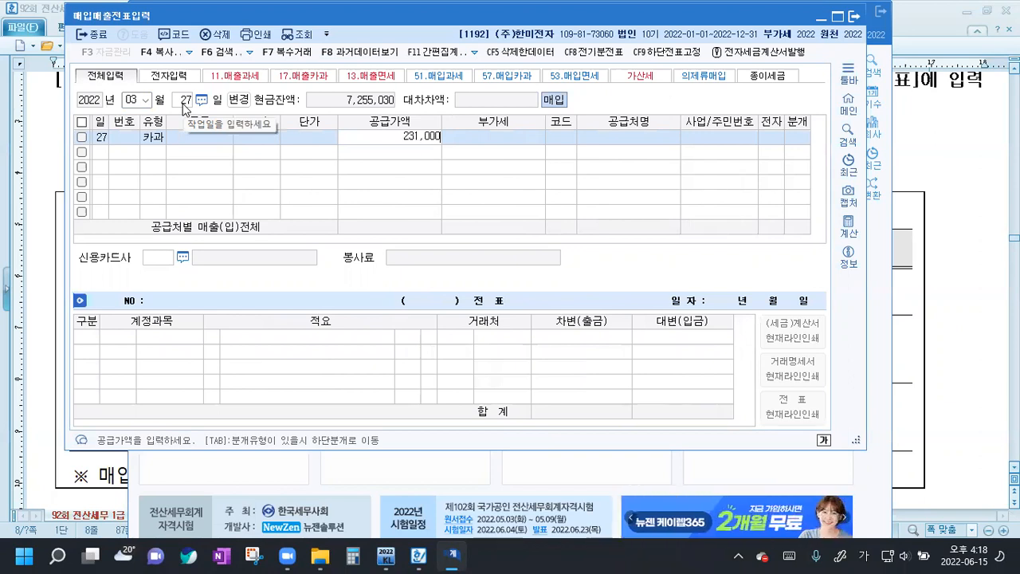
{"action": "key", "text": "Return"}
{"action": "key", "text": "Return"}
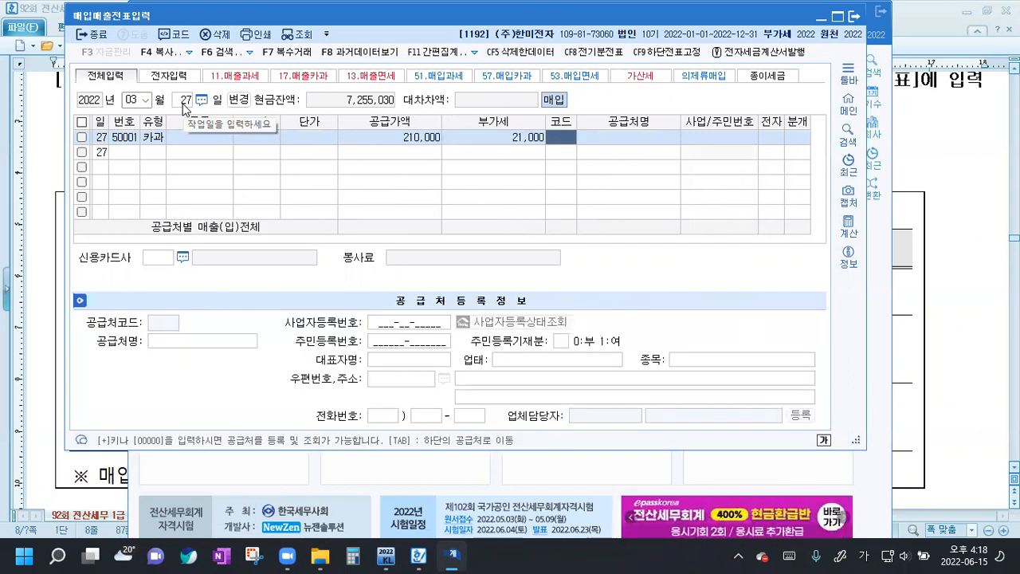
- Set the March 27 voucher's supplier to 다팔아백화점 and its credit card company to 다움카드(법인)
{"action": "type", "text": "다팔ㅇ"}
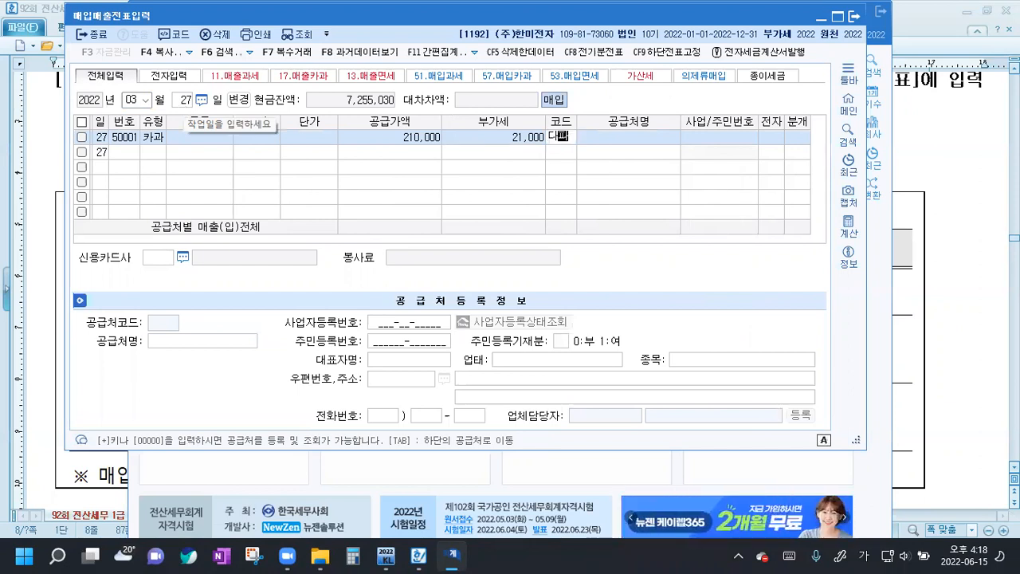
{"action": "type", "text": "ㅏ"}
{"action": "key", "text": "Return"}
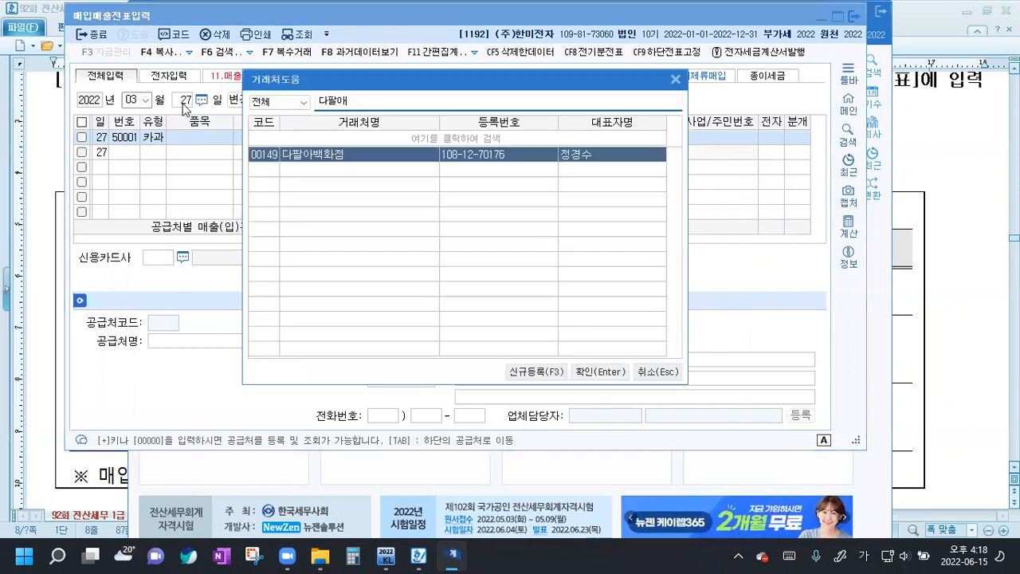
{"action": "key", "text": "Return"}
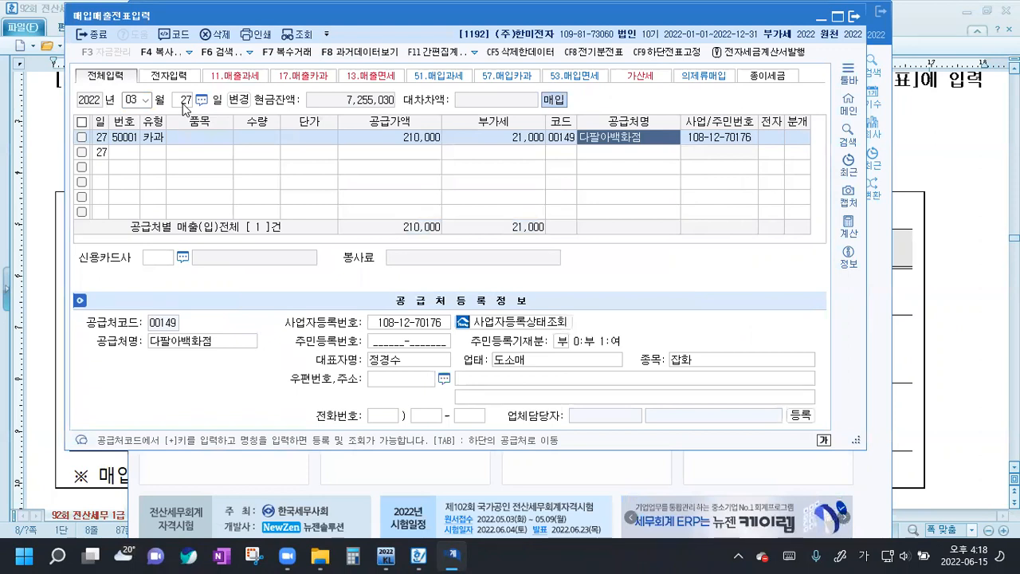
{"action": "key", "text": "Return"}
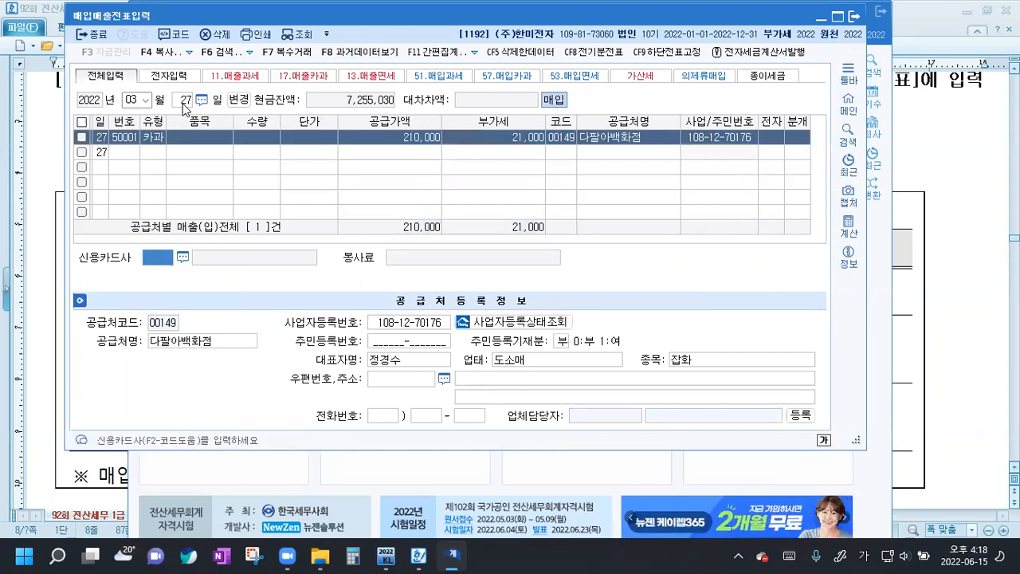
{"action": "key", "text": "F2"}
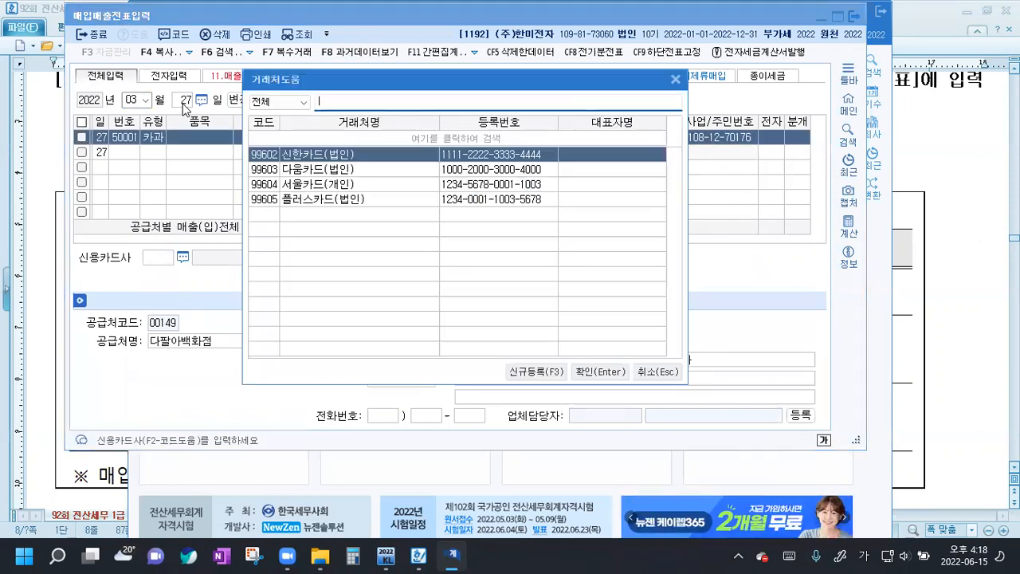
{"action": "key", "text": "Down"}
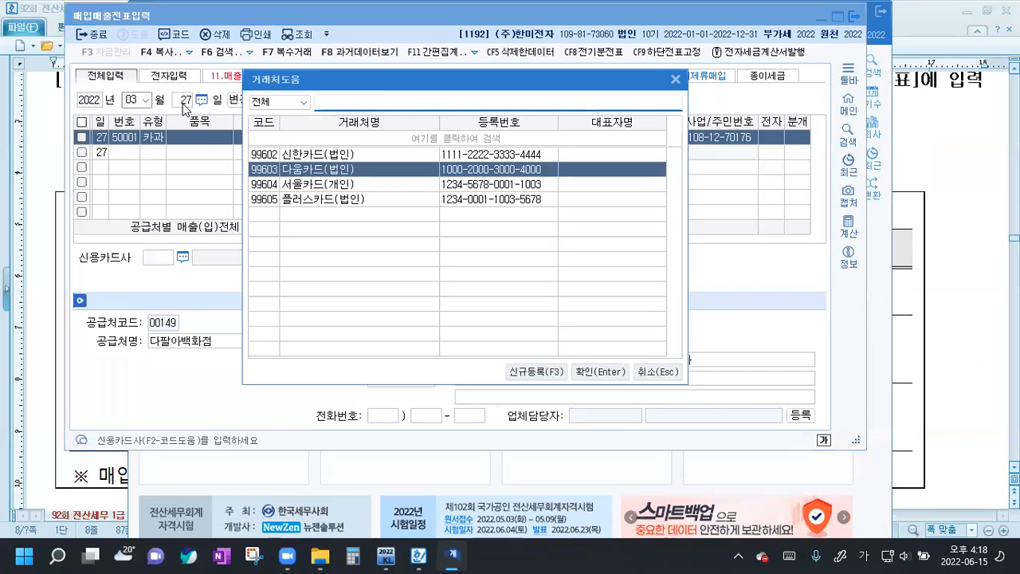
{"action": "key", "text": "Return"}
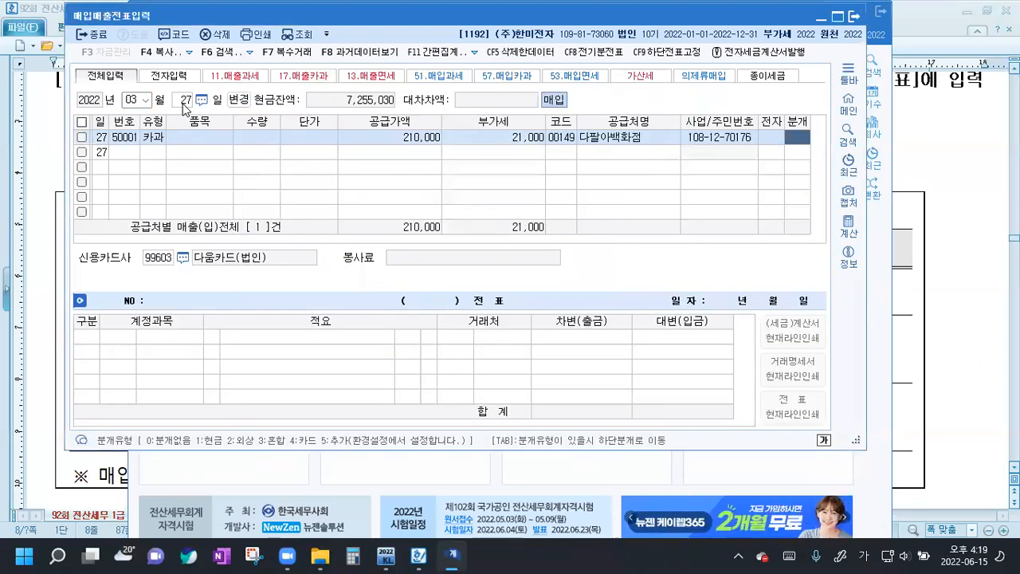
- Journalize the March 27 voucher as type 4 (카드) with account 0811 복리후생비 replacing 원재료, and close 매입매출전표입력
{"action": "type", "text": "4"}
{"action": "key", "text": "Return"}
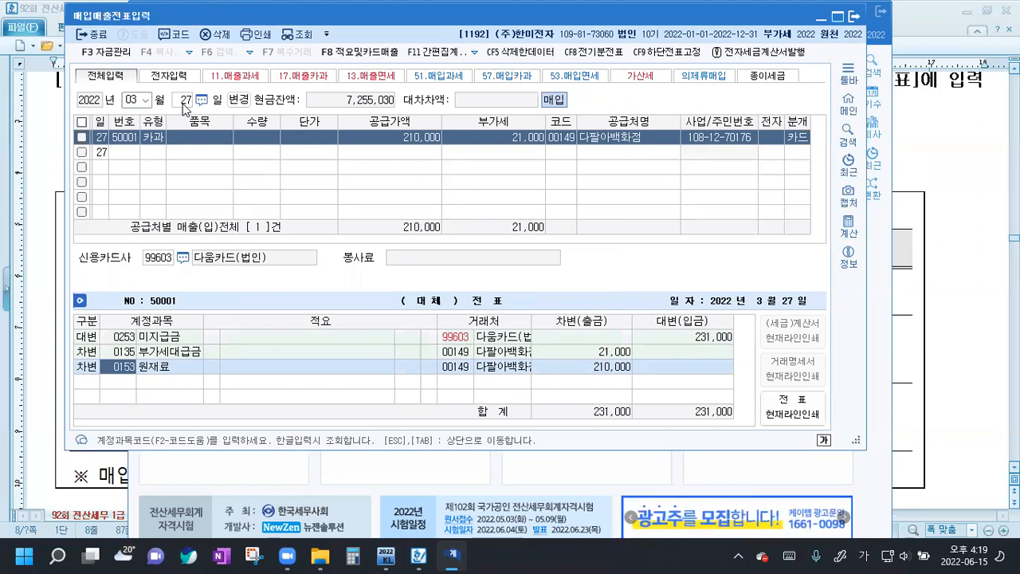
{"action": "type", "text": "0811"}
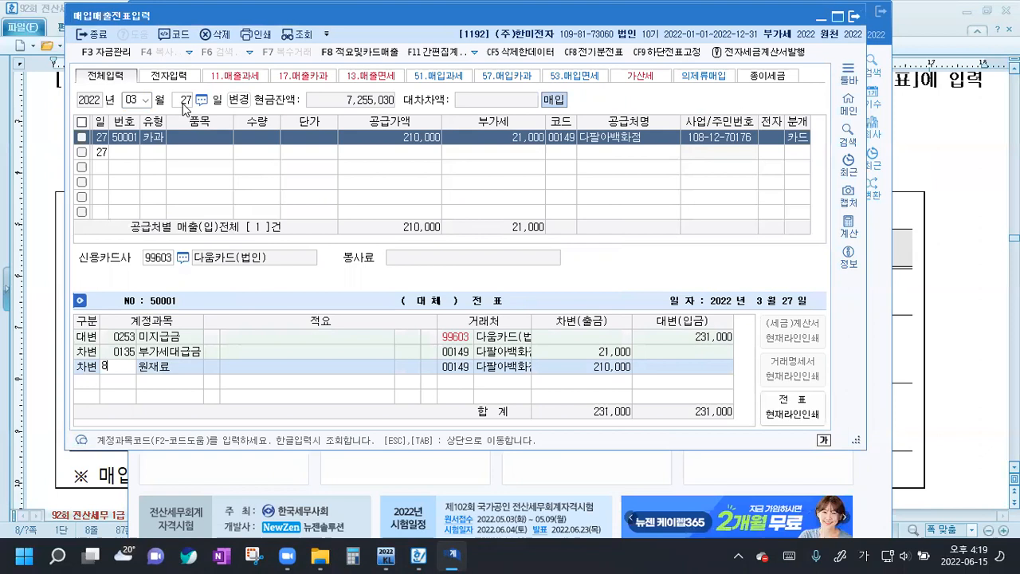
{"action": "key", "text": "Return"}
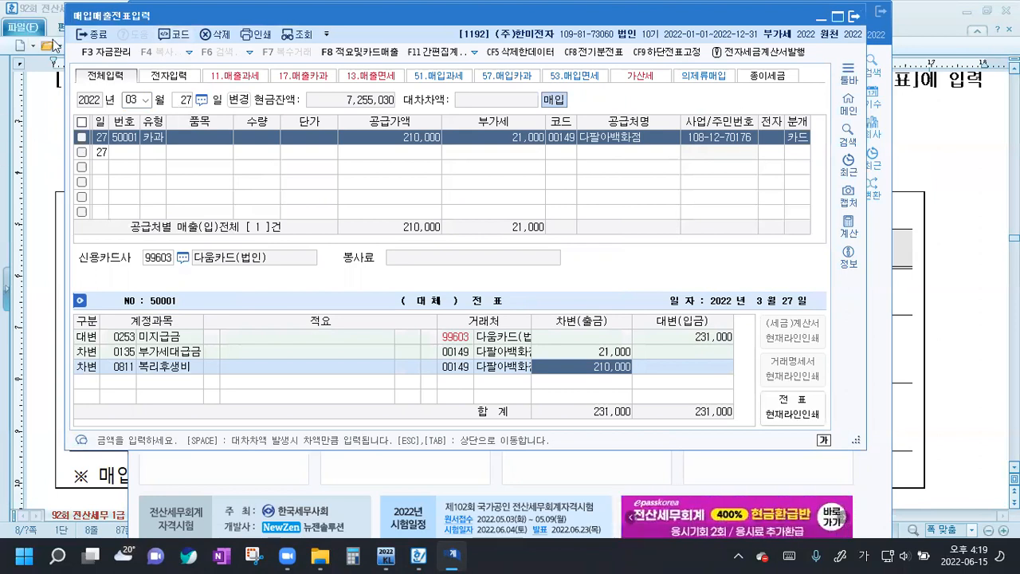
{"action": "left_click", "coordinate": [855, 17]}
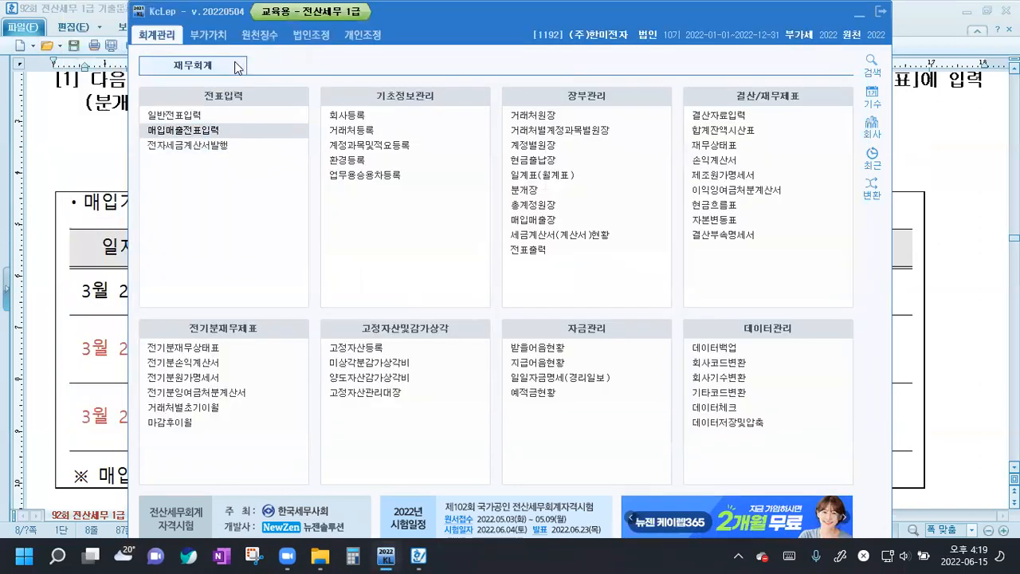
- Load the 신용카드매출전표등수령명세서(갑)(을) under 부가가치 for January to March 2022 and save it
{"action": "left_click", "coordinate": [217, 37]}
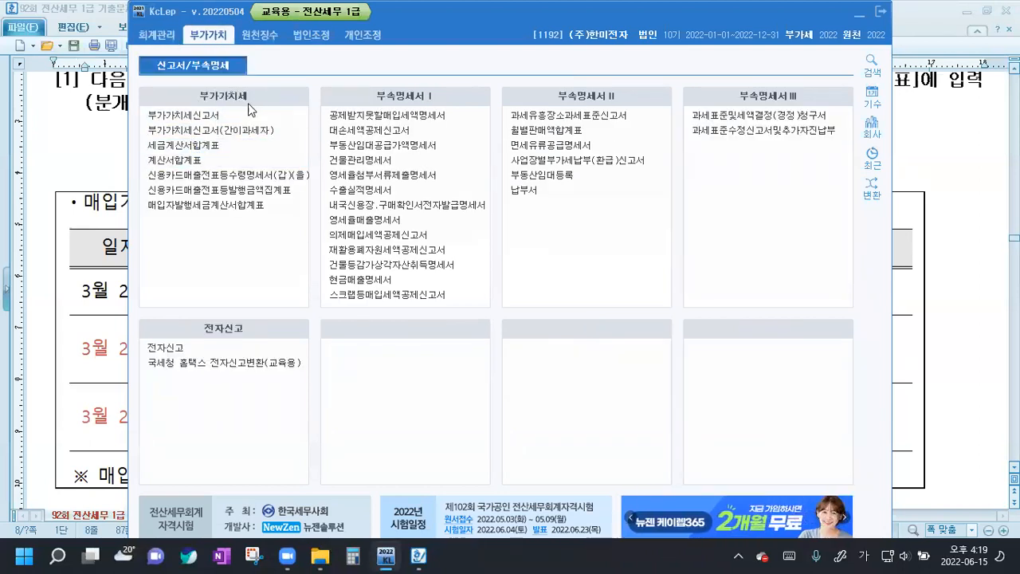
{"action": "left_click", "coordinate": [232, 176]}
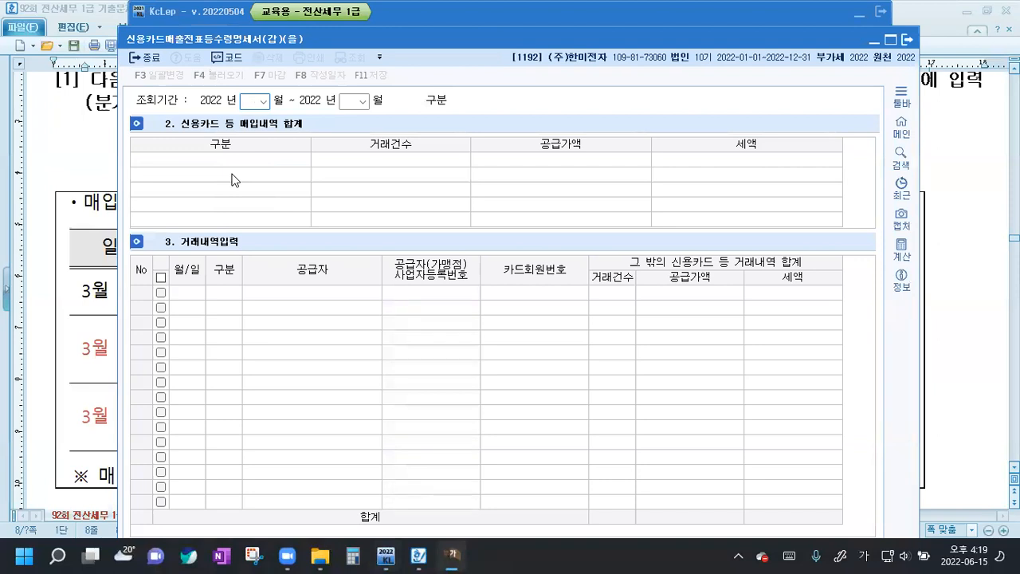
{"action": "type", "text": "1"}
{"action": "key", "text": "Return"}
{"action": "type", "text": "3"}
{"action": "key", "text": "Return"}
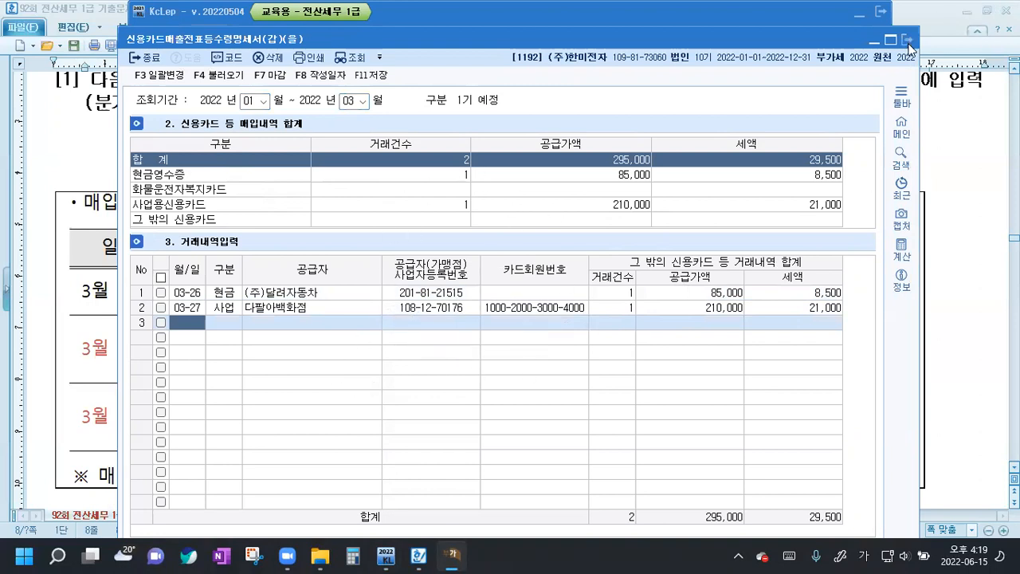
{"action": "left_click", "coordinate": [371, 75]}
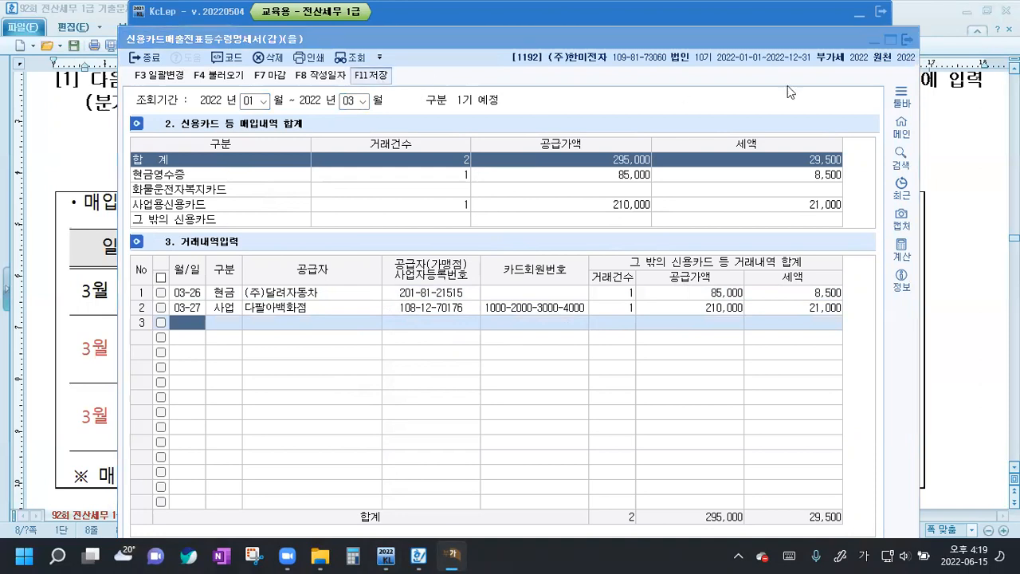
{"action": "left_click", "coordinate": [909, 40]}
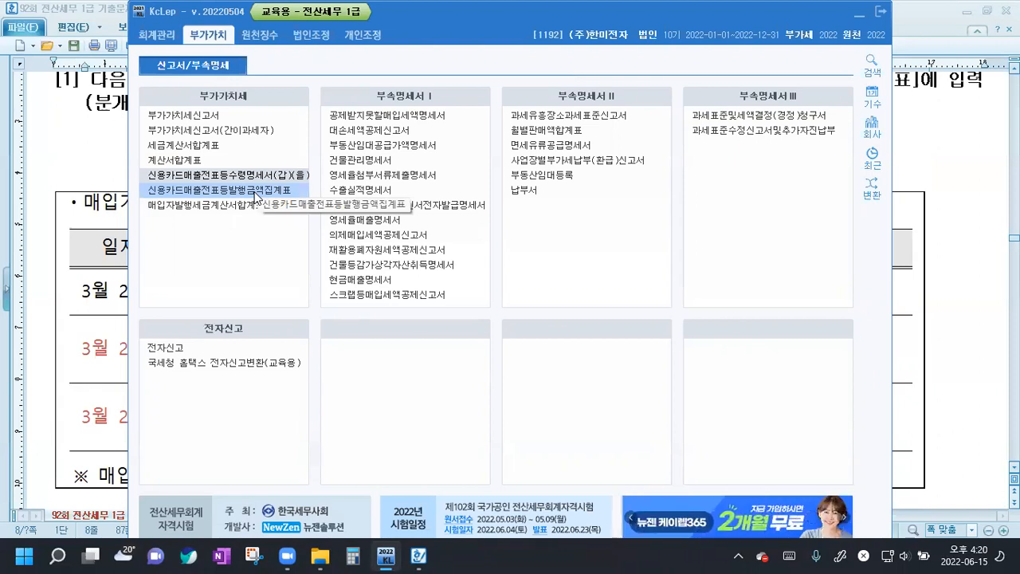
- Switch to the 한글 answer document and review problem [1]'s deduction table, both voucher answers and the card receipt statement
{"action": "left_click", "coordinate": [944, 315]}
{"action": "scroll", "coordinate": [944, 315], "scroll_direction": "down", "scroll_amount": 10}
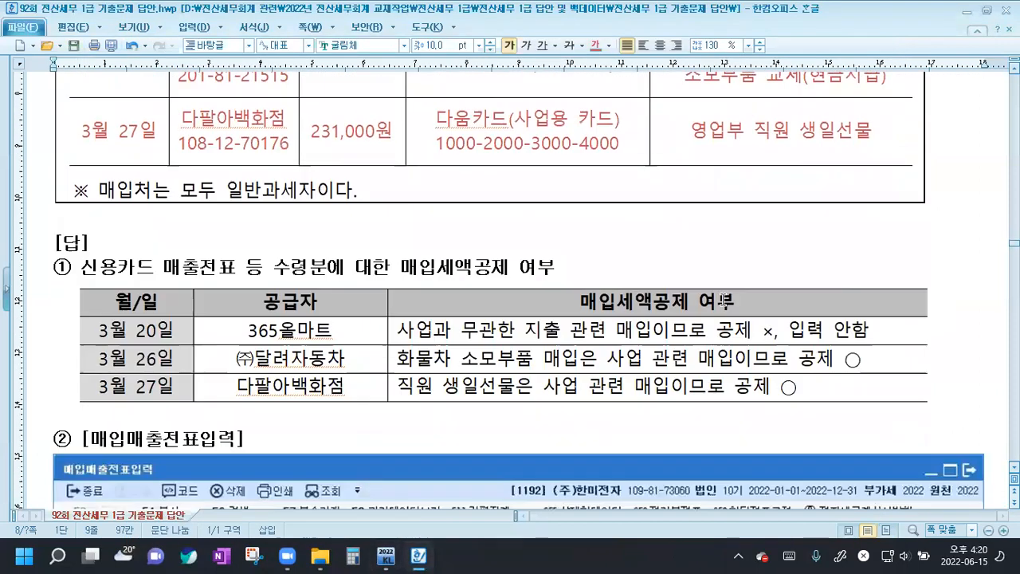
{"action": "scroll", "coordinate": [722, 300], "scroll_direction": "down", "scroll_amount": 4}
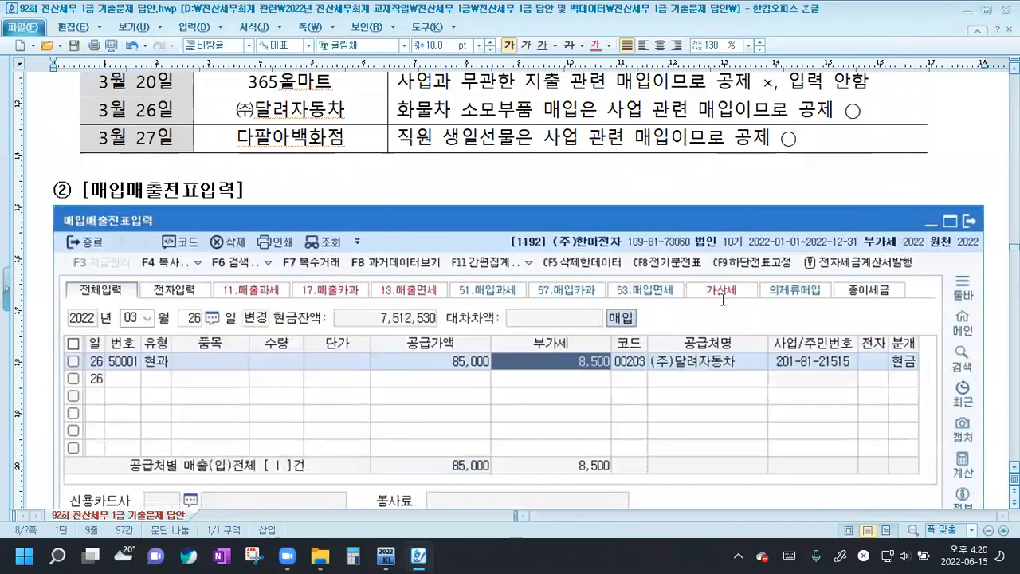
{"action": "scroll", "coordinate": [723, 300], "scroll_direction": "down", "scroll_amount": 2}
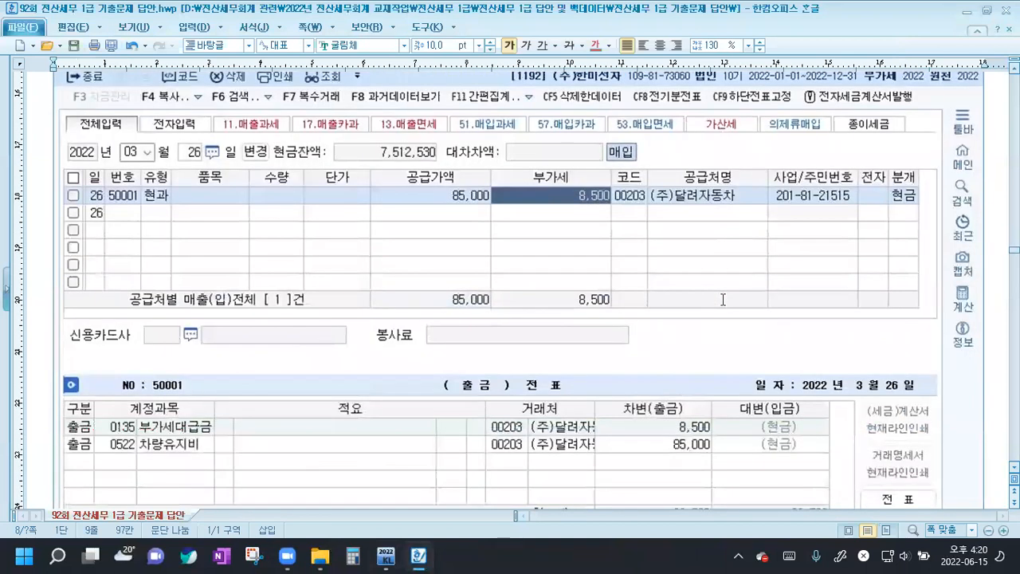
{"action": "scroll", "coordinate": [723, 300], "scroll_direction": "down", "scroll_amount": 4}
{"action": "scroll", "coordinate": [723, 300], "scroll_direction": "down", "scroll_amount": 8}
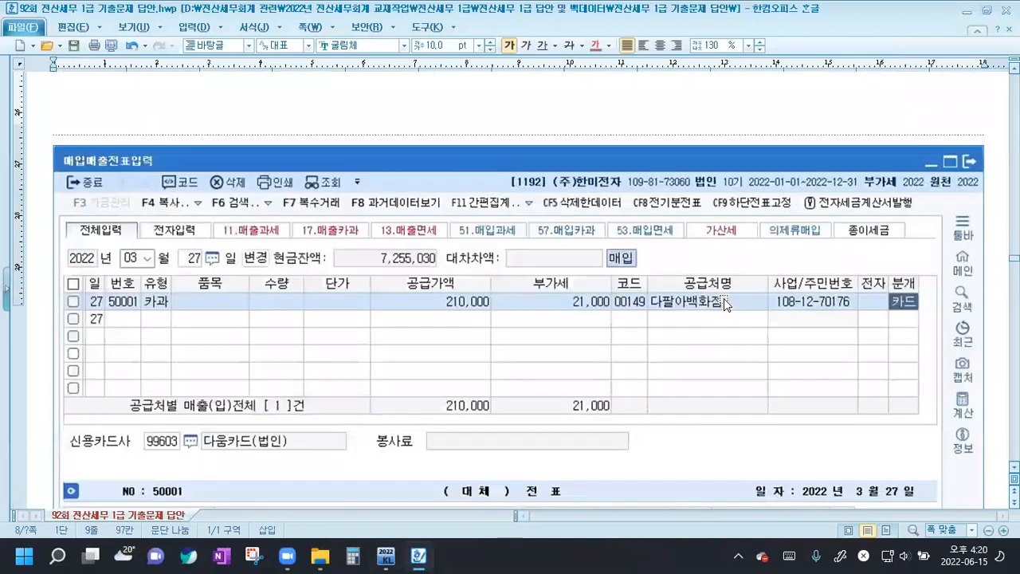
{"action": "scroll", "coordinate": [724, 302], "scroll_direction": "down", "scroll_amount": 4}
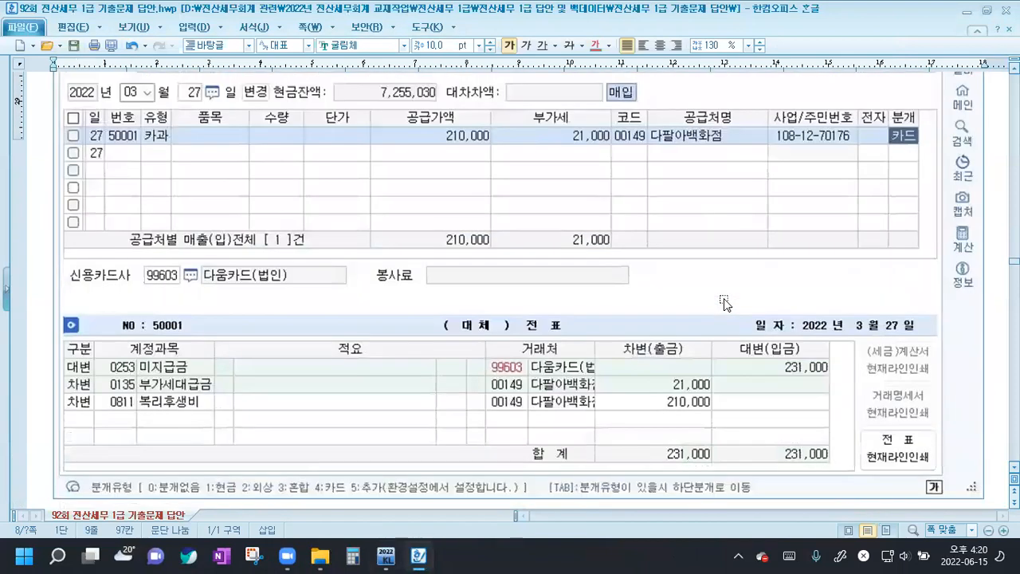
{"action": "scroll", "coordinate": [724, 302], "scroll_direction": "down", "scroll_amount": 13}
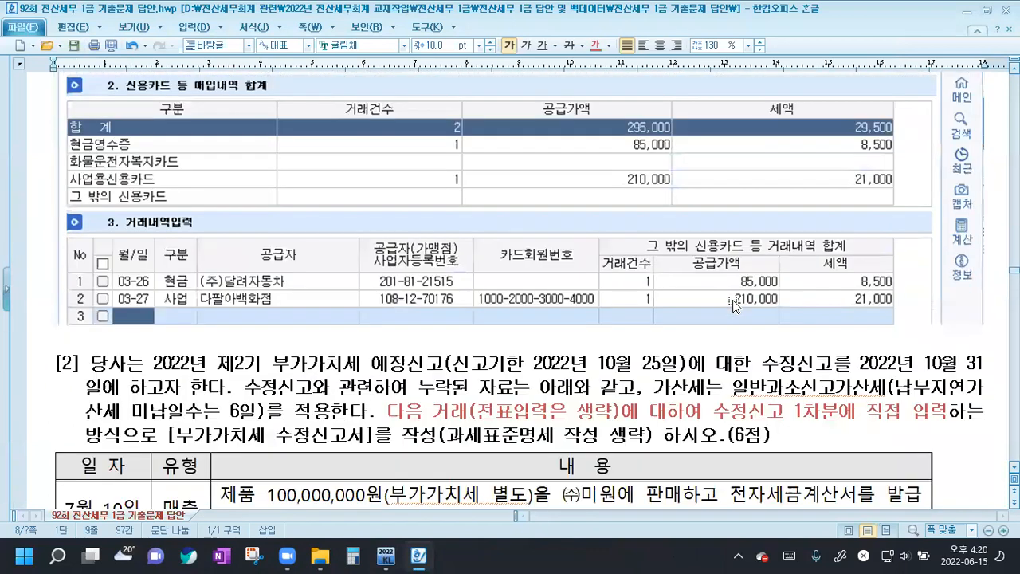
- Colour the first occurrence of 수정신고 in problem [2]'s text red
{"action": "scroll", "coordinate": [733, 305], "scroll_direction": "down", "scroll_amount": 4}
{"action": "left_click", "coordinate": [286, 248]}
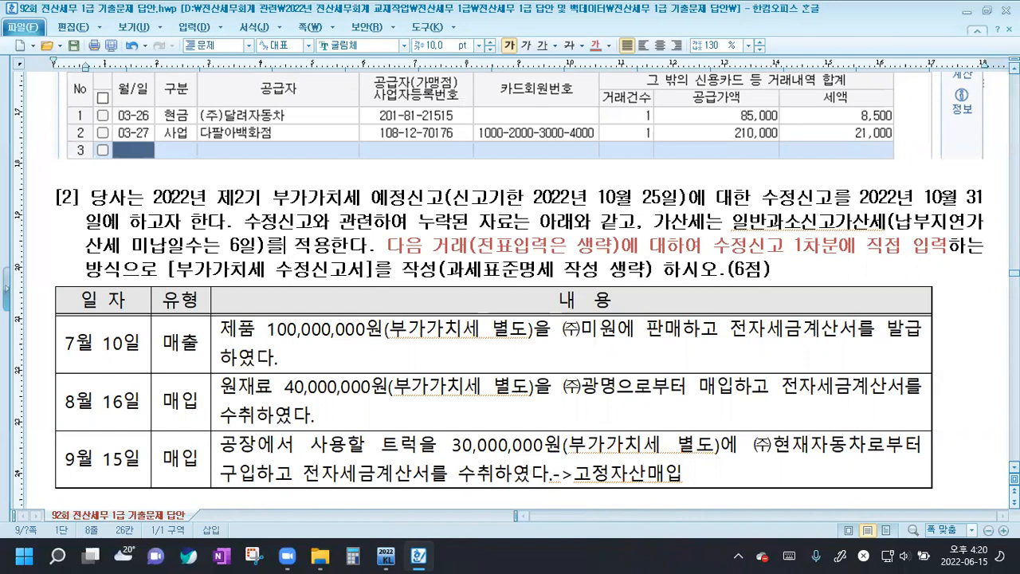
{"action": "left_click_drag", "start_coordinate": [761, 198], "coordinate": [833, 197]}
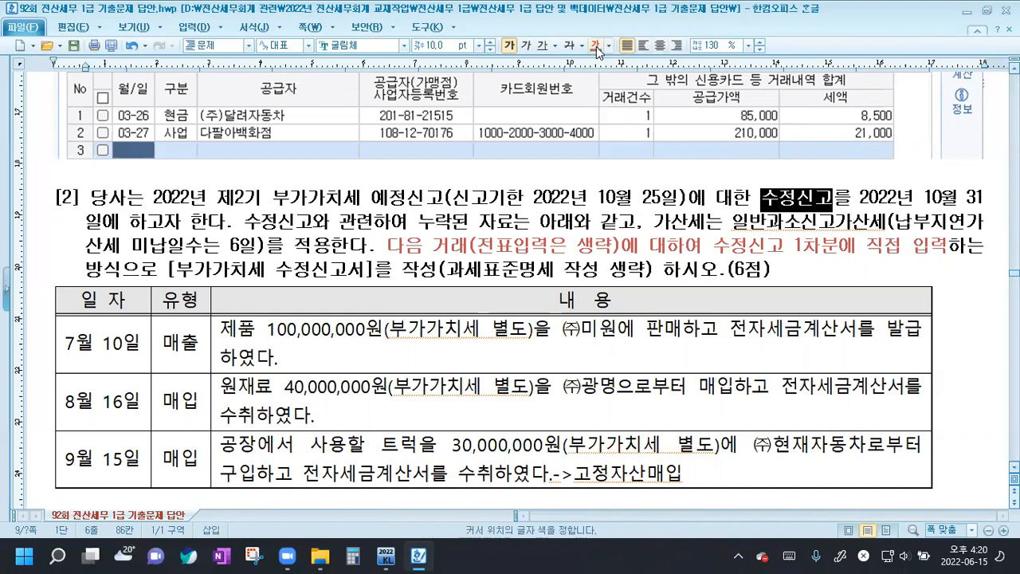
{"action": "left_click", "coordinate": [276, 221]}
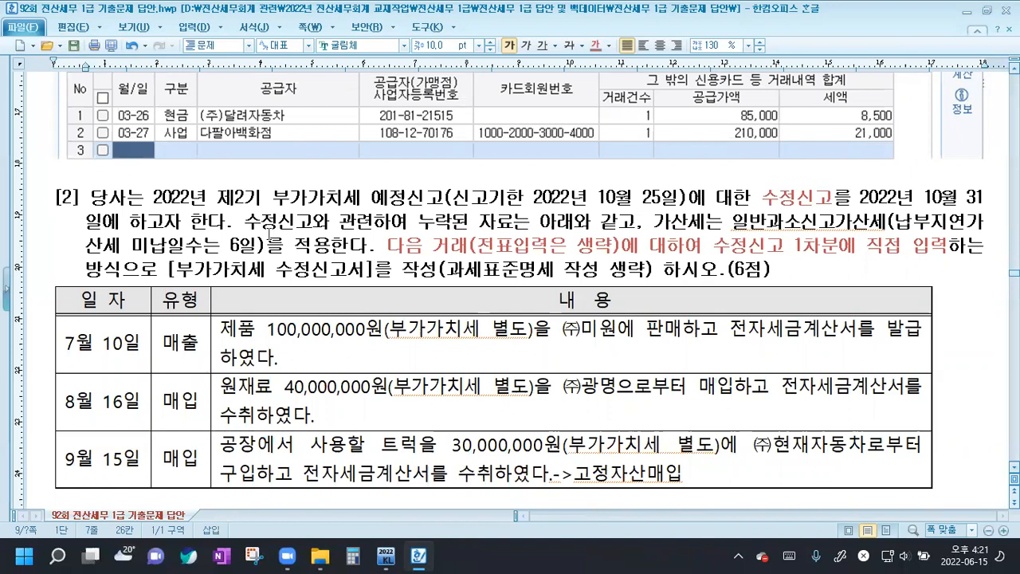
- Format problem [2]'s transaction table in bold 굴림체 with 130% line spacing
{"action": "scroll", "coordinate": [304, 243], "scroll_direction": "down", "scroll_amount": 2}
{"action": "left_click_drag", "start_coordinate": [130, 223], "coordinate": [499, 375]}
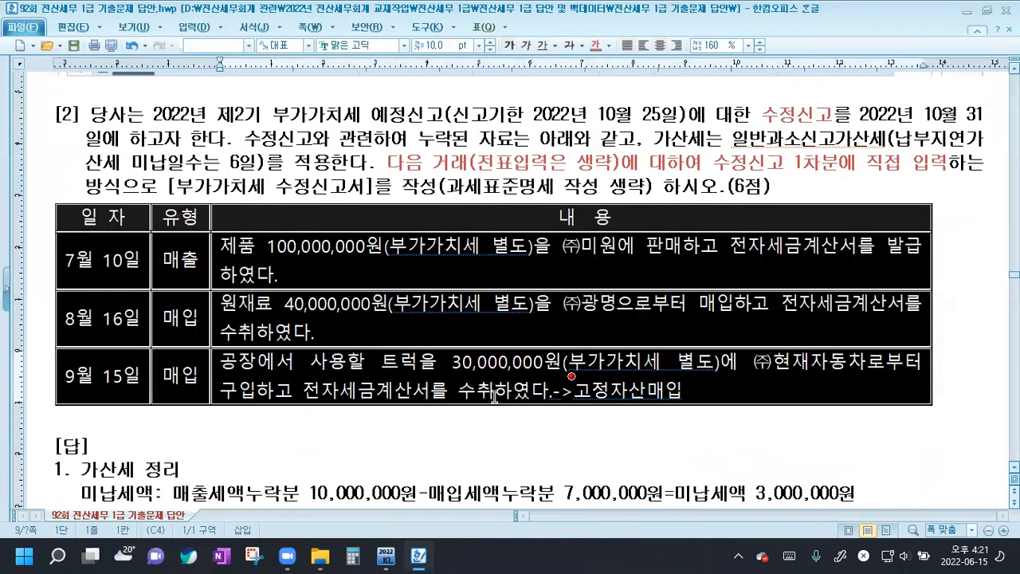
{"action": "left_click", "coordinate": [404, 46]}
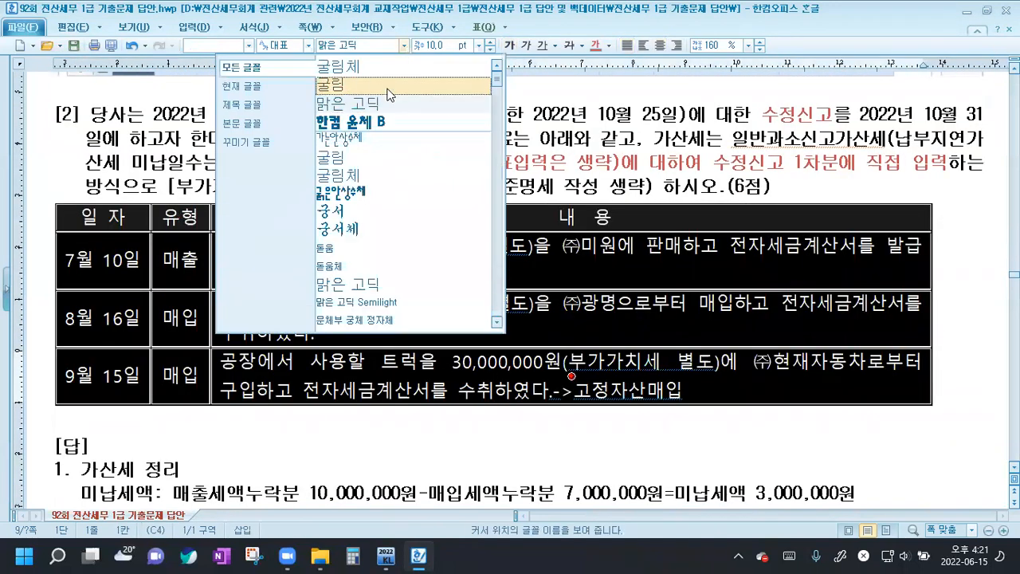
{"action": "left_click", "coordinate": [483, 71]}
{"action": "left_click", "coordinate": [509, 45]}
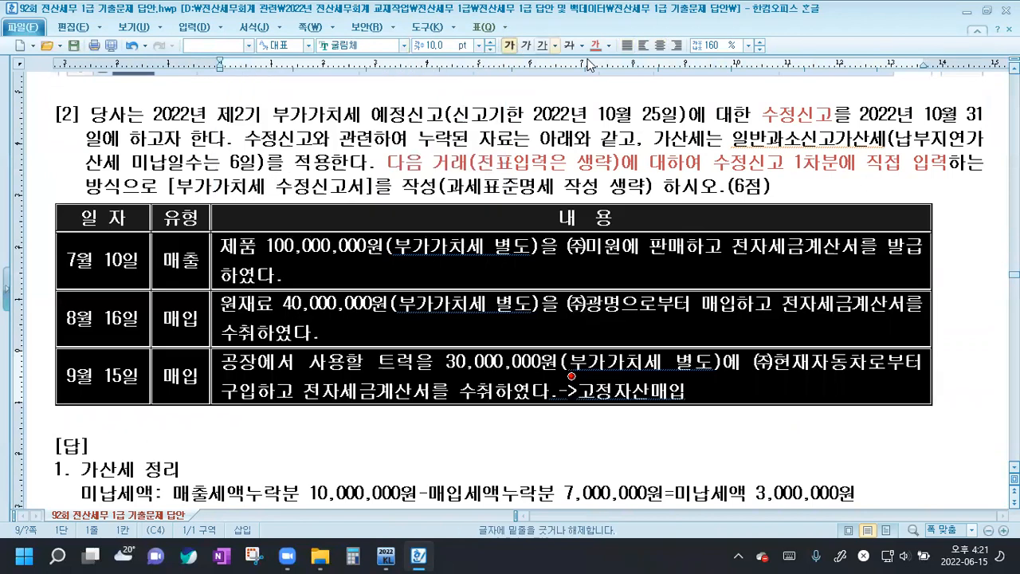
{"action": "left_click", "coordinate": [750, 47]}
{"action": "left_click", "coordinate": [728, 72]}
{"action": "left_click", "coordinate": [436, 186]}
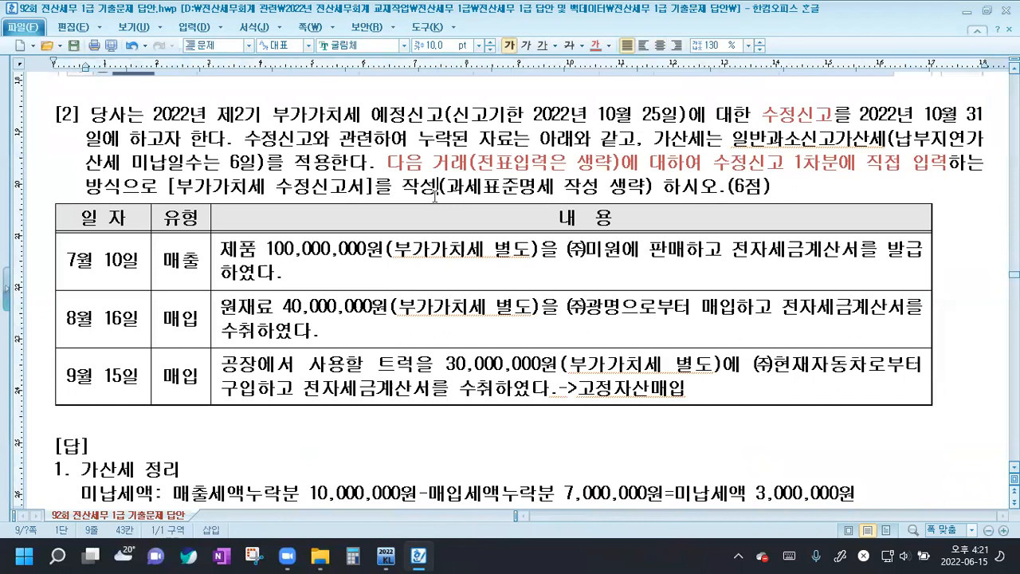
- Reduce the height of the rows in problem [2]'s transaction table
{"action": "left_click_drag", "start_coordinate": [70, 214], "coordinate": [359, 398]}
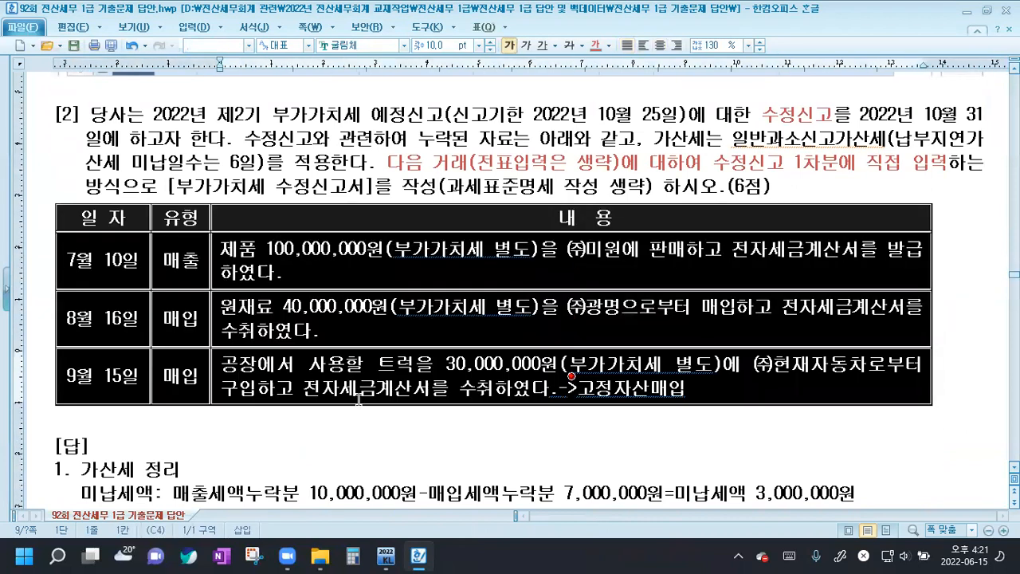
{"action": "key", "text": "ctrl+Up"}
{"action": "key", "text": "ctrl+Up"}
{"action": "key", "text": "ctrl+Down"}
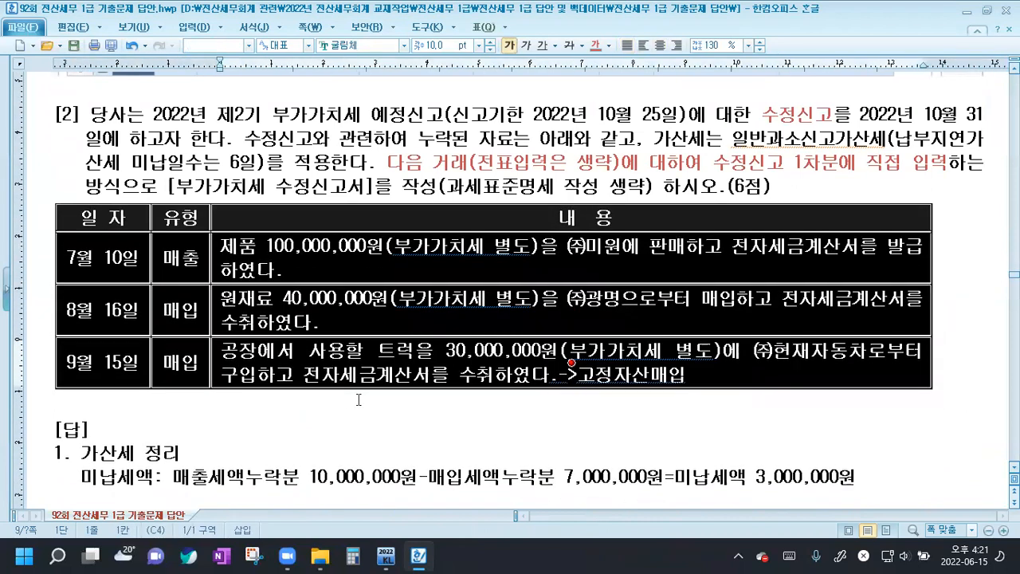
{"action": "left_click", "coordinate": [339, 428]}
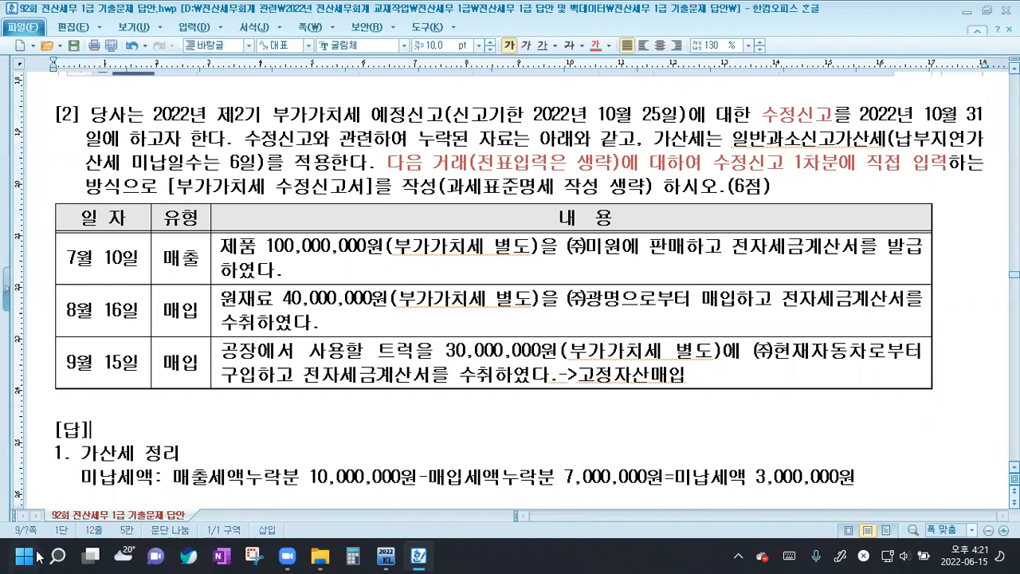
- Switch to KcLep, open 부가가치세신고서, and set the inquiry period to July 1 through September 30, 2022
{"action": "left_click", "coordinate": [385, 555]}
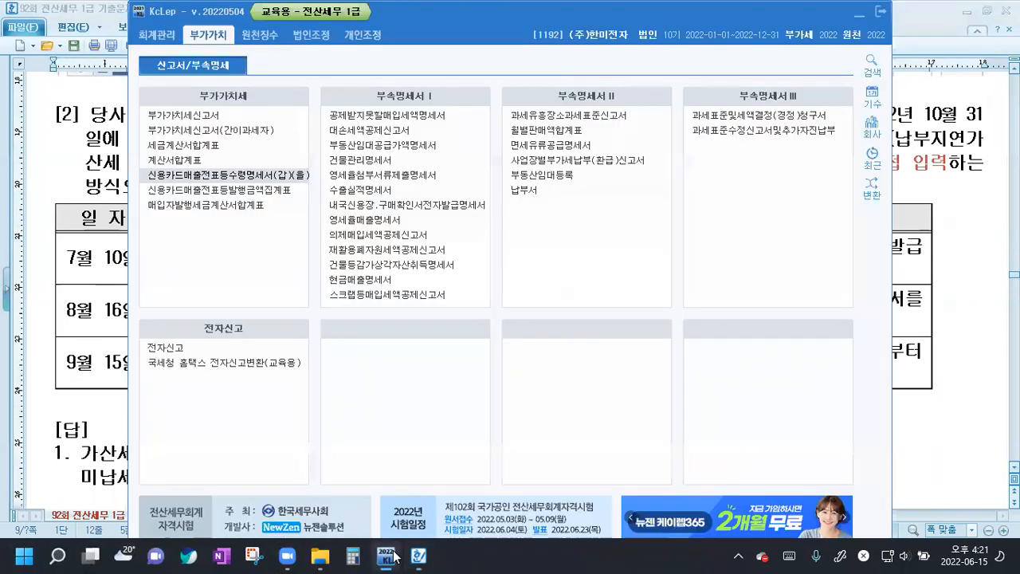
{"action": "left_click", "coordinate": [200, 120]}
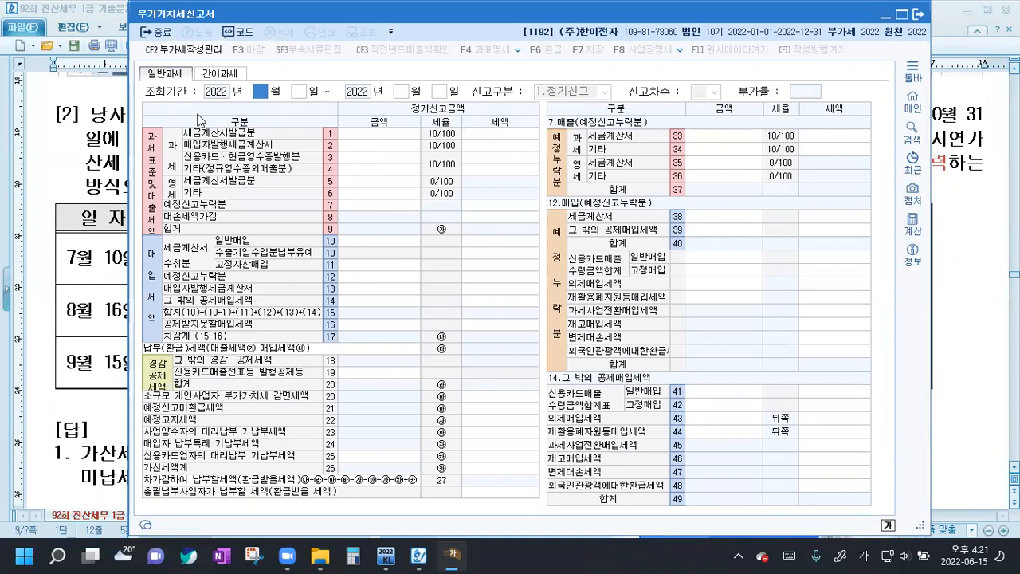
{"action": "type", "text": "7"}
{"action": "key", "text": "Return"}
{"action": "type", "text": "1"}
{"action": "key", "text": "Return"}
{"action": "type", "text": "9"}
{"action": "key", "text": "Return"}
{"action": "key", "text": "Return"}
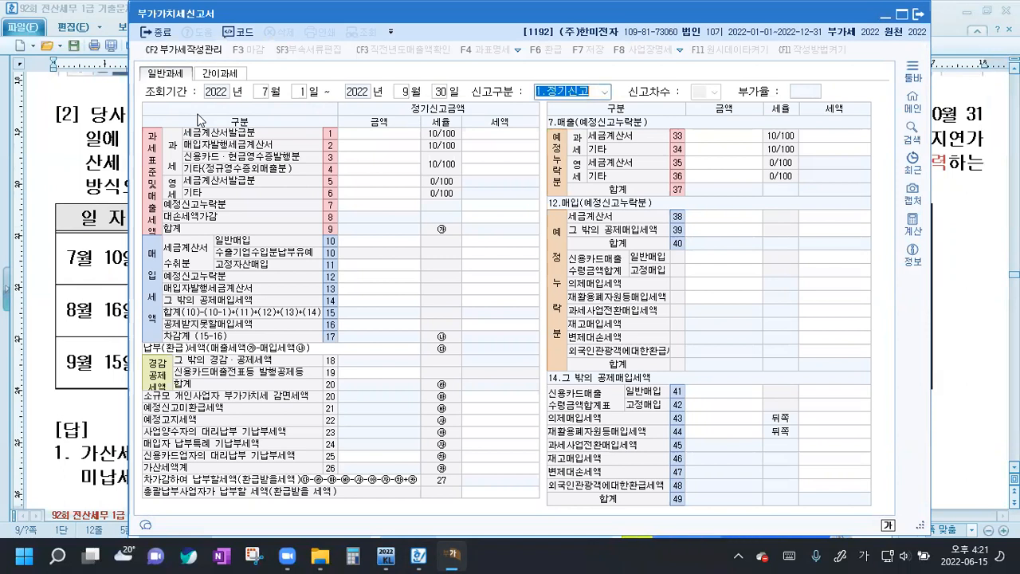
- Load the return as 2.수정신고 with 신고차수 1
{"action": "left_click", "coordinate": [606, 93]}
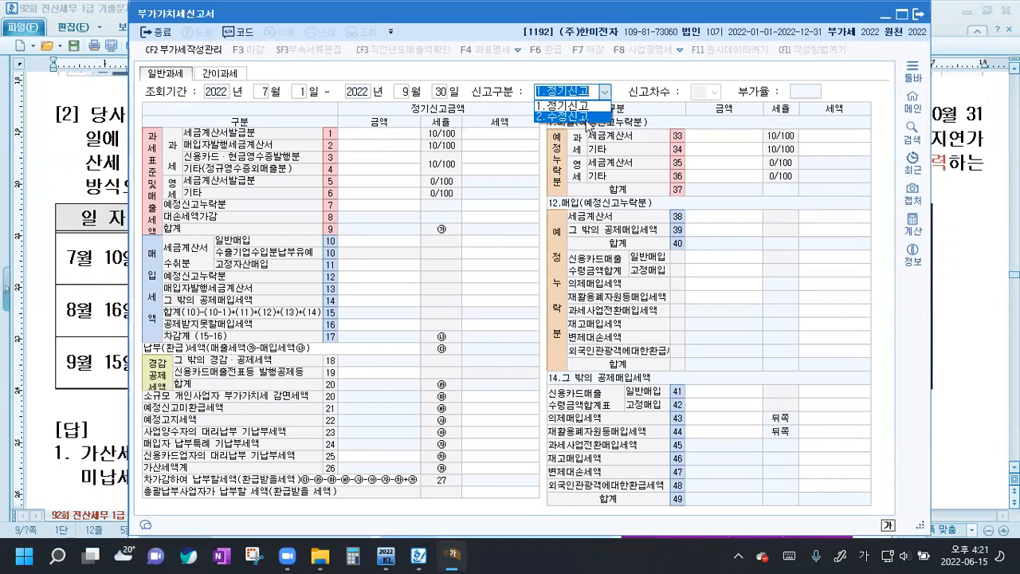
{"action": "left_click", "coordinate": [587, 117]}
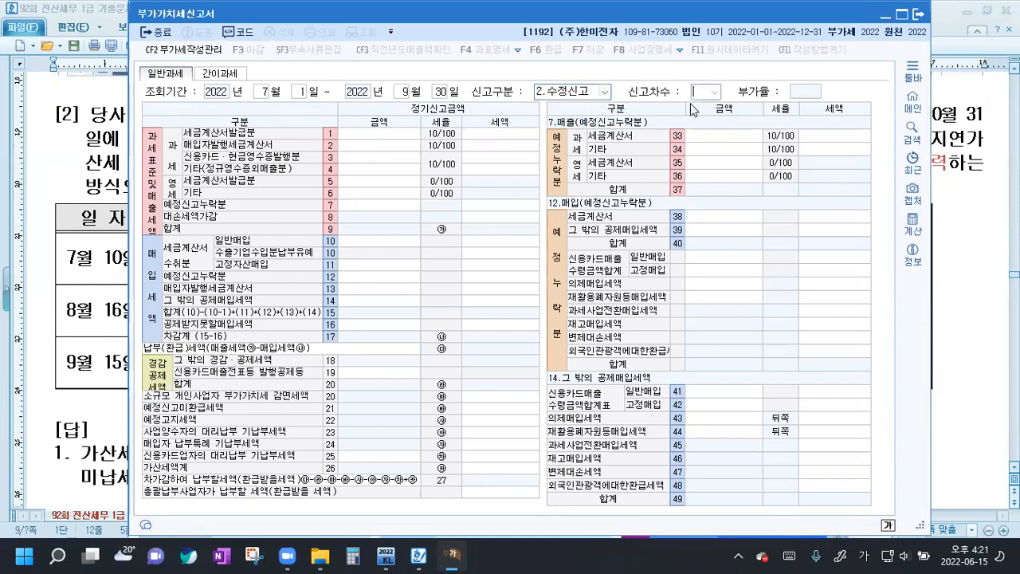
{"action": "left_click", "coordinate": [707, 106]}
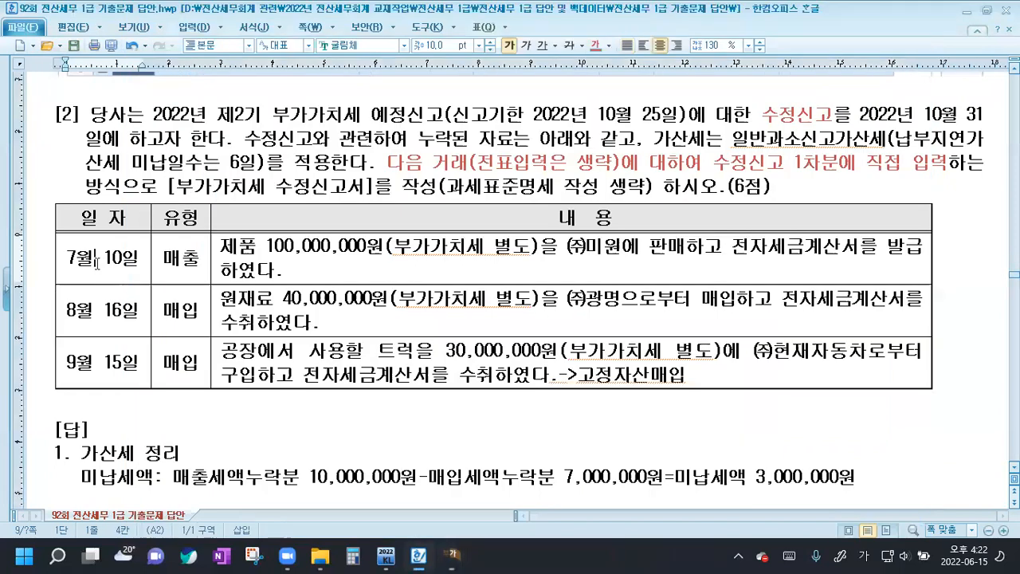
- Check the July 10 sale in the 한글 document, return to KcLep, and set the amended 세금계산서발급분 amount to 600,000,000
{"action": "left_click", "coordinate": [50, 275]}
{"action": "left_click_drag", "start_coordinate": [67, 258], "coordinate": [147, 259]}
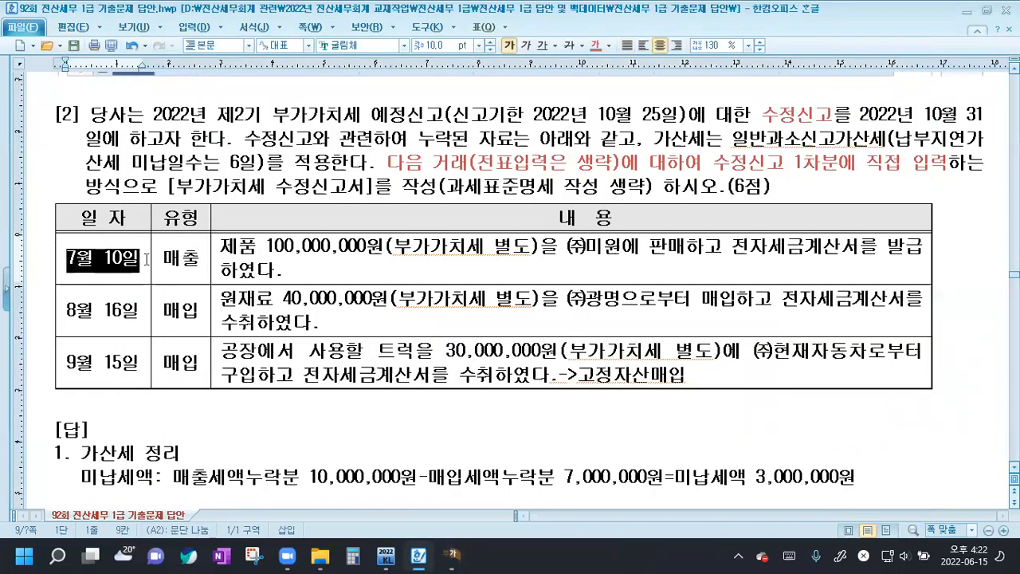
{"action": "left_click", "coordinate": [199, 259]}
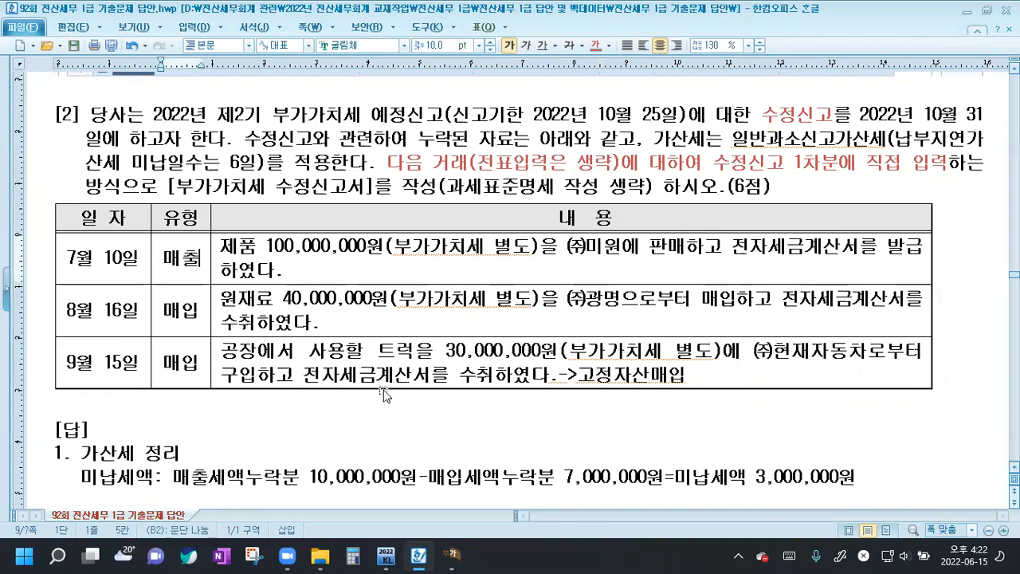
{"action": "left_click", "coordinate": [452, 555]}
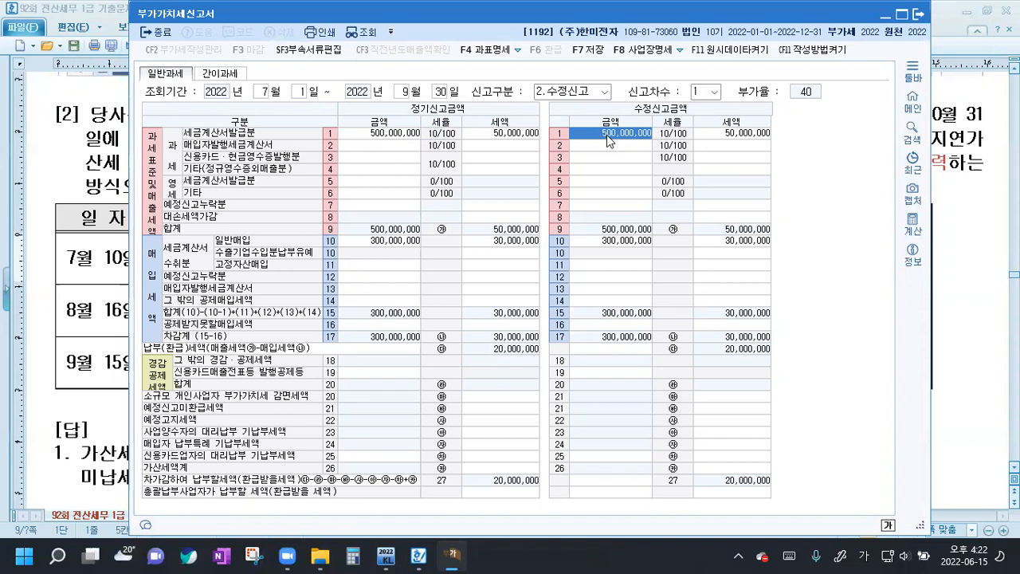
{"action": "type", "text": "6"}
{"action": "type", "text": "000"}
{"action": "type", "text": "000000"}
{"action": "key", "text": "Return"}
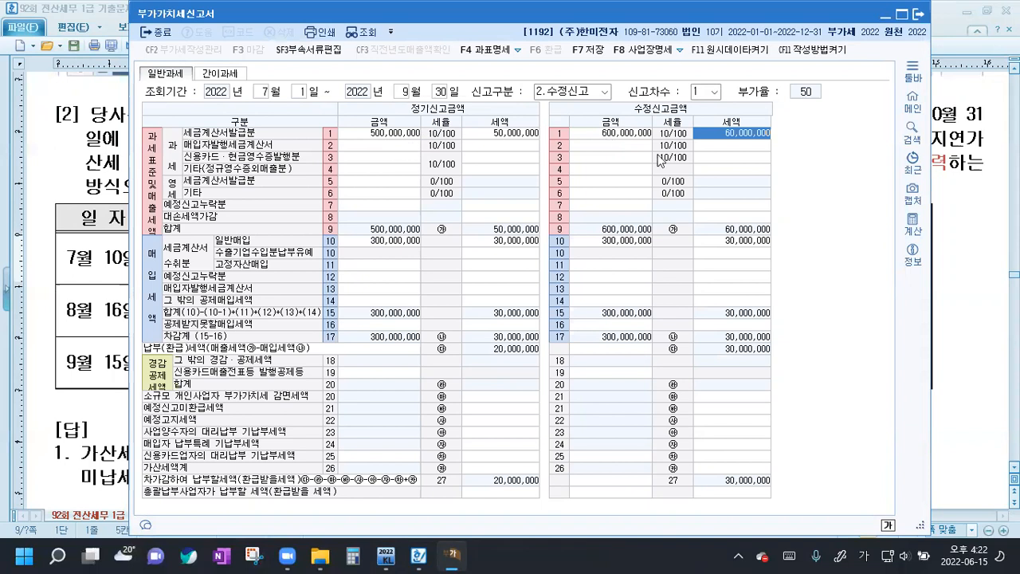
- Check the August 16 purchase in the 한글 document, then set the amended 일반매입 amount to 340,000,000 in KcLep
{"action": "left_click", "coordinate": [977, 231]}
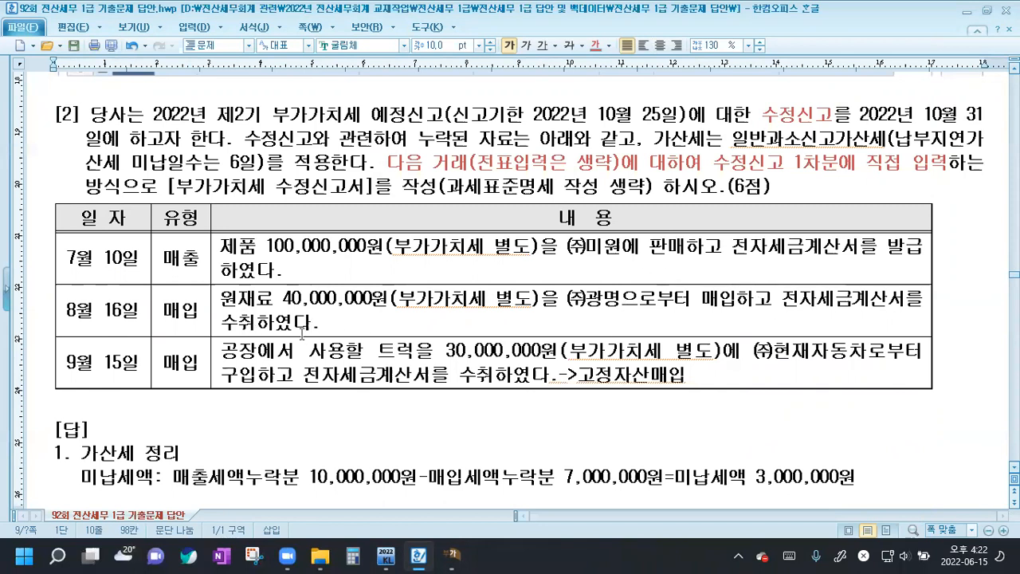
{"action": "left_click", "coordinate": [454, 555]}
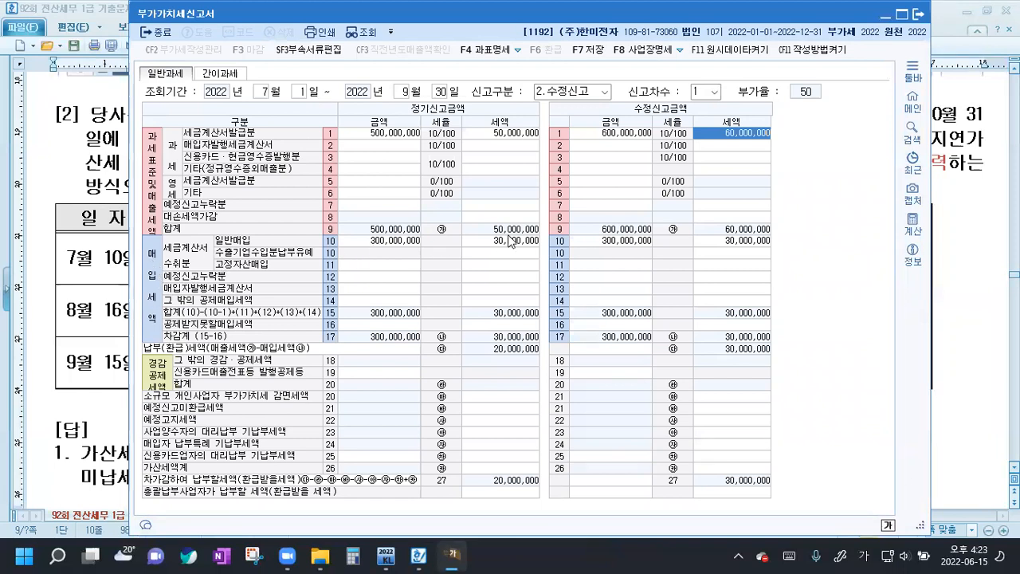
{"action": "left_click", "coordinate": [608, 242]}
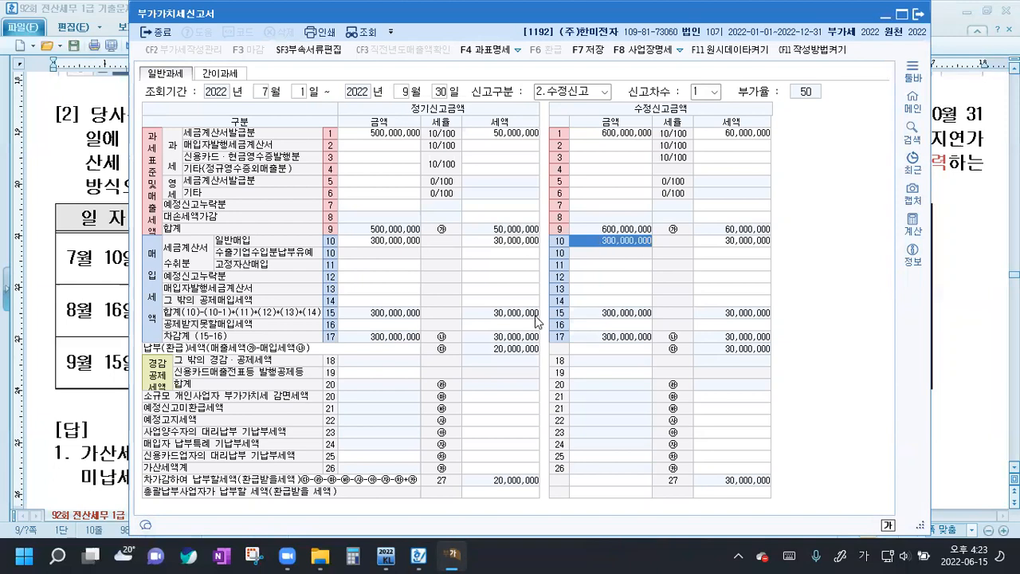
{"action": "key", "text": "BackSpace"}
{"action": "type", "text": "340000000"}
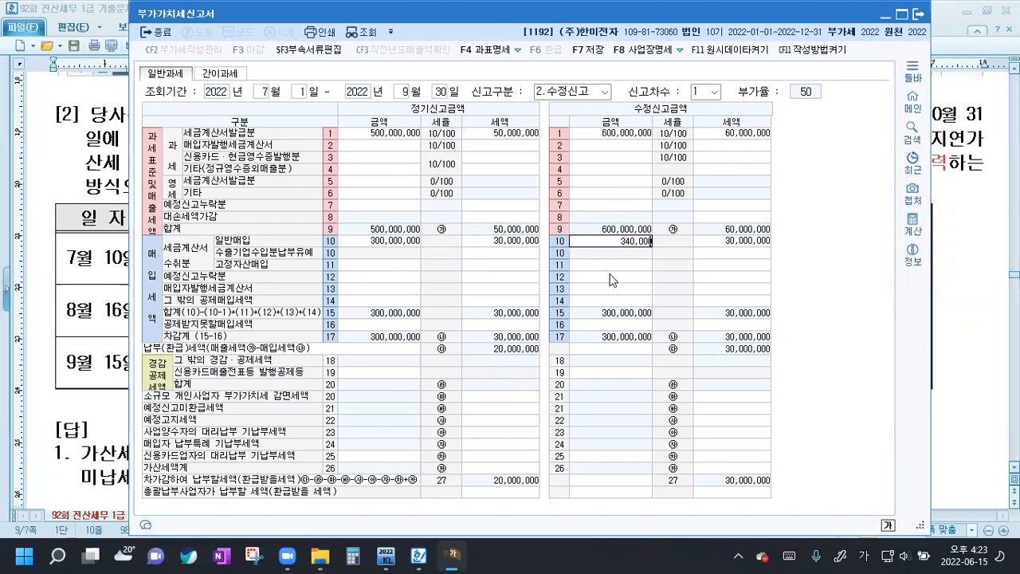
{"action": "key", "text": "Return"}
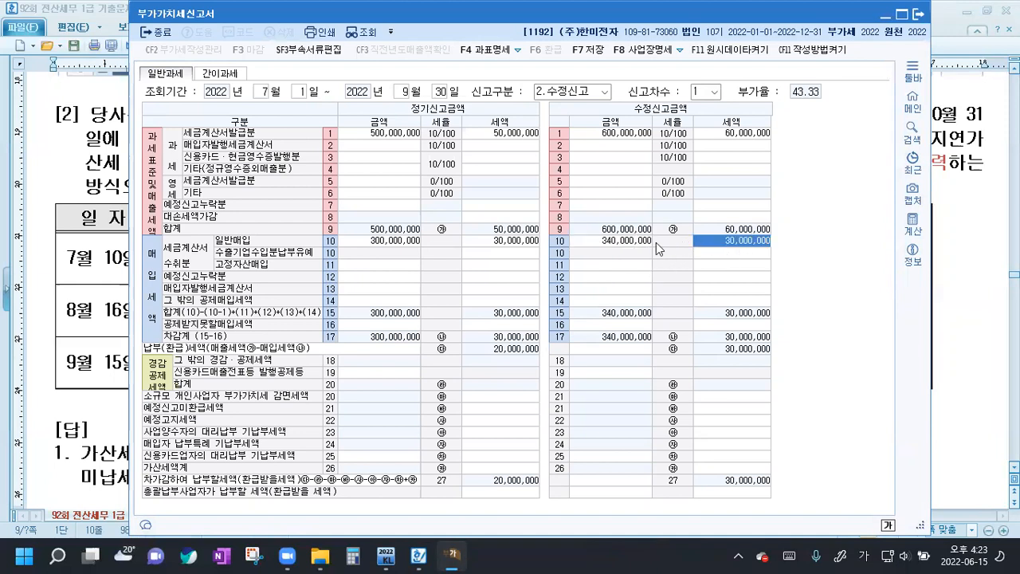
{"action": "left_click", "coordinate": [615, 240]}
{"action": "left_click", "coordinate": [733, 243]}
{"action": "left_click", "coordinate": [615, 242]}
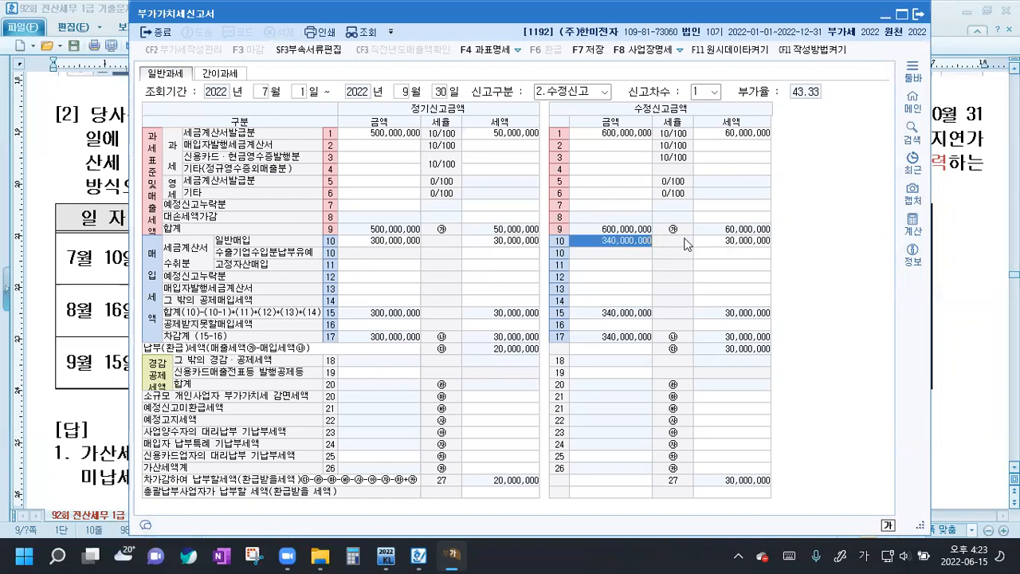
{"action": "left_click", "coordinate": [739, 240]}
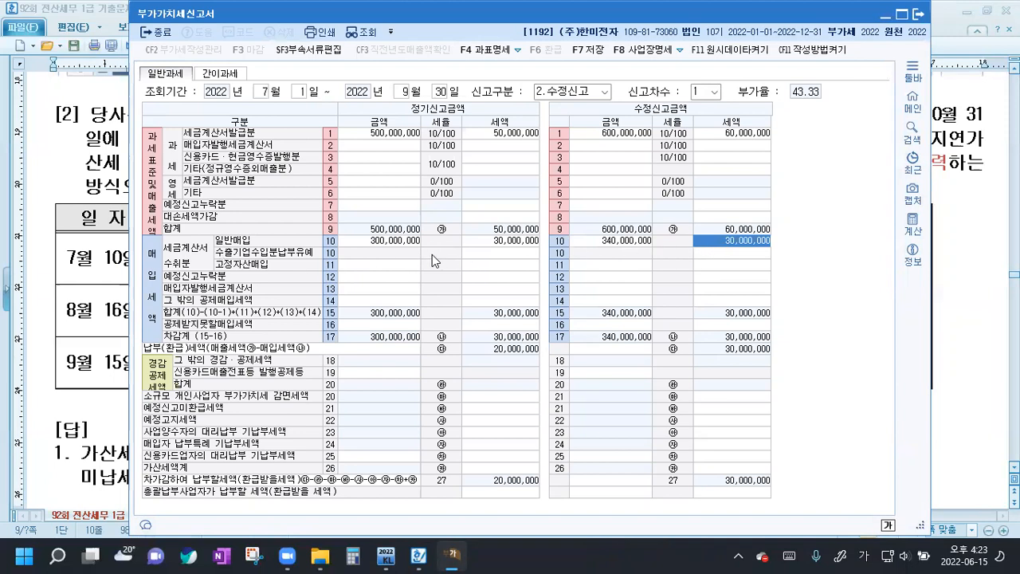
- Set the amended 일반매입 amount to 300,000,000 and its tax to 20,000,000
{"action": "left_click", "coordinate": [598, 243]}
{"action": "type", "text": "300000000"}
{"action": "key", "text": "Return"}
{"action": "left_click", "coordinate": [622, 244]}
{"action": "left_click", "coordinate": [746, 239]}
{"action": "type", "text": "20000000"}
{"action": "key", "text": "Return"}
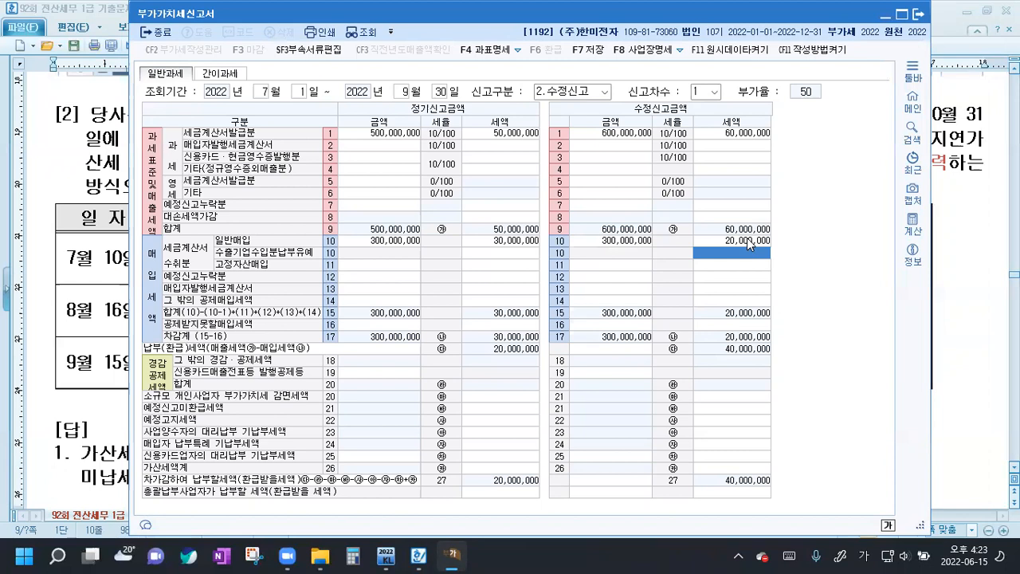
- Set the amended 일반매입 amount to 340,000,000 with tax of 24,000,000
{"action": "left_click", "coordinate": [622, 241]}
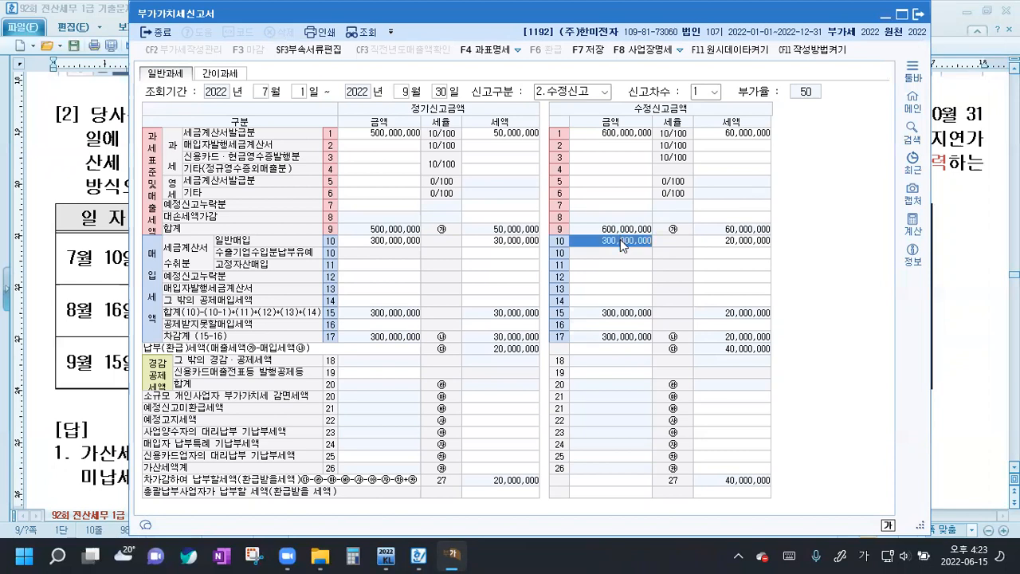
{"action": "type", "text": "30"}
{"action": "type", "text": "0000000"}
{"action": "key", "text": "Return"}
{"action": "type", "text": "340,000,00"}
{"action": "key", "text": "Return"}
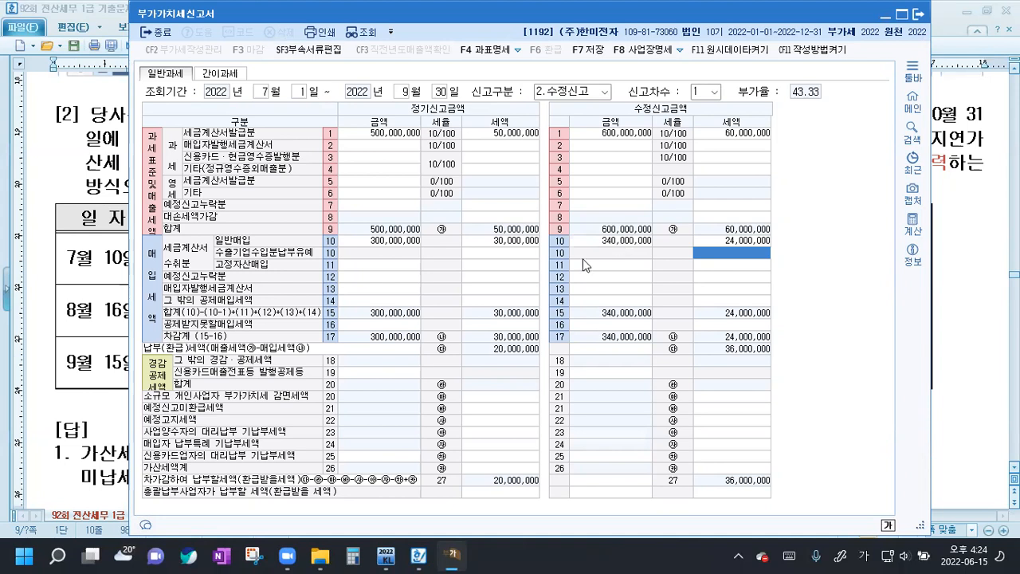
{"action": "left_click", "coordinate": [619, 238]}
{"action": "left_click", "coordinate": [733, 243]}
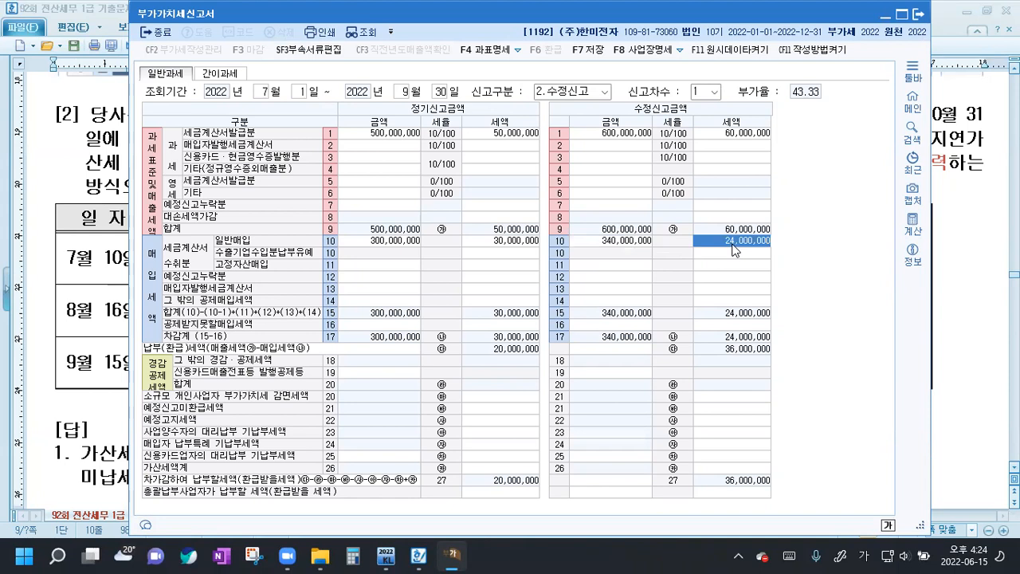
- Reset the amended 일반매입 amount to 300,000,000 and its tax to 30,000,000
{"action": "left_click", "coordinate": [628, 243]}
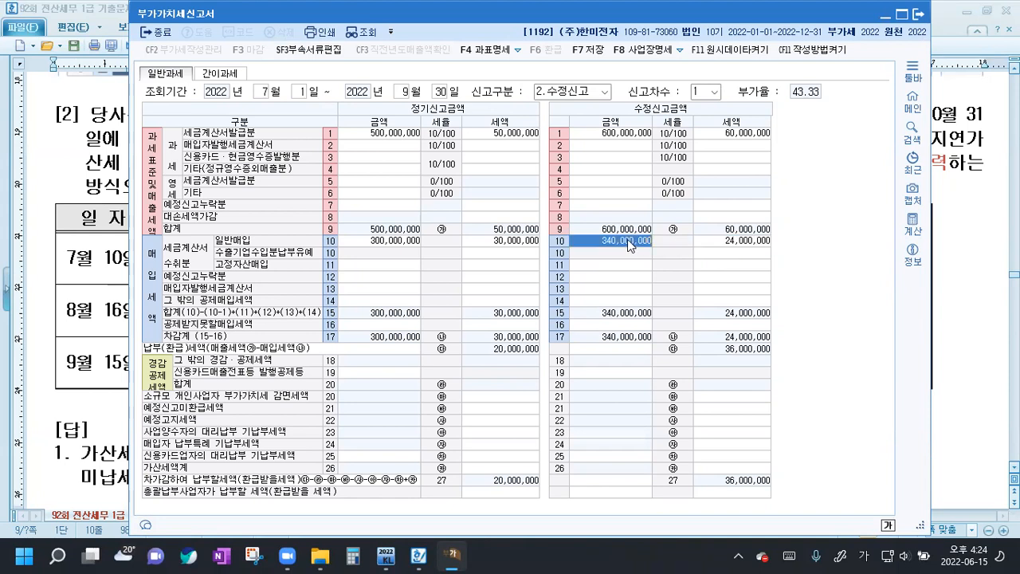
{"action": "type", "text": "300000000"}
{"action": "key", "text": "Return"}
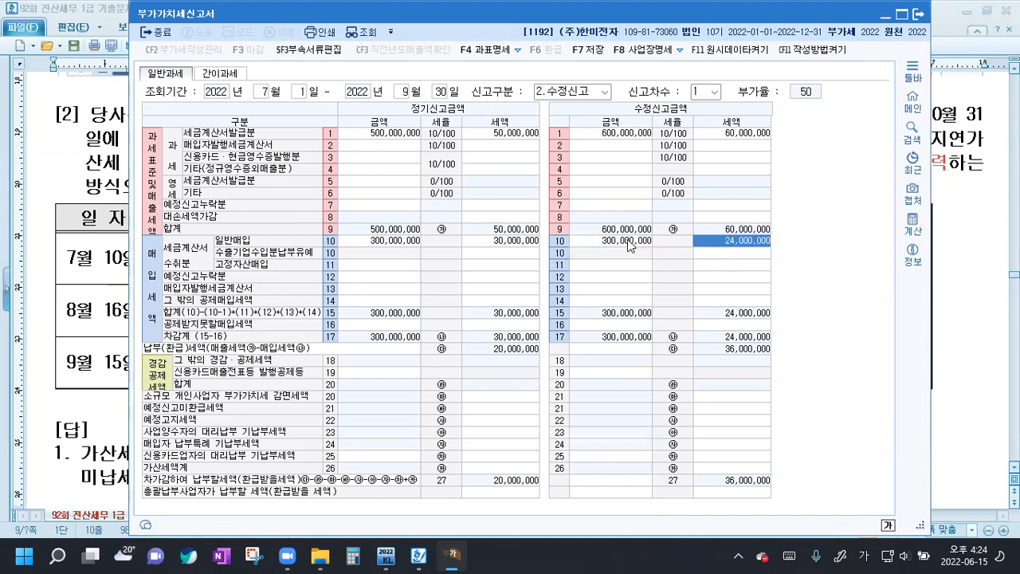
{"action": "type", "text": "30000000"}
{"action": "key", "text": "Return"}
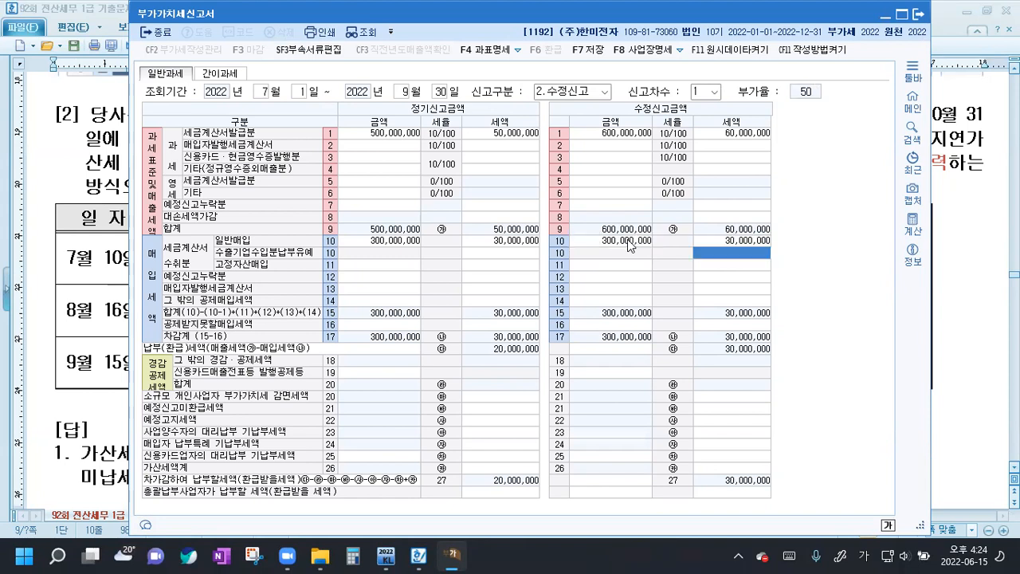
- Set the amended 일반매입 amount to 340,000,000 and its tax to 34,000,000
{"action": "left_click", "coordinate": [627, 240]}
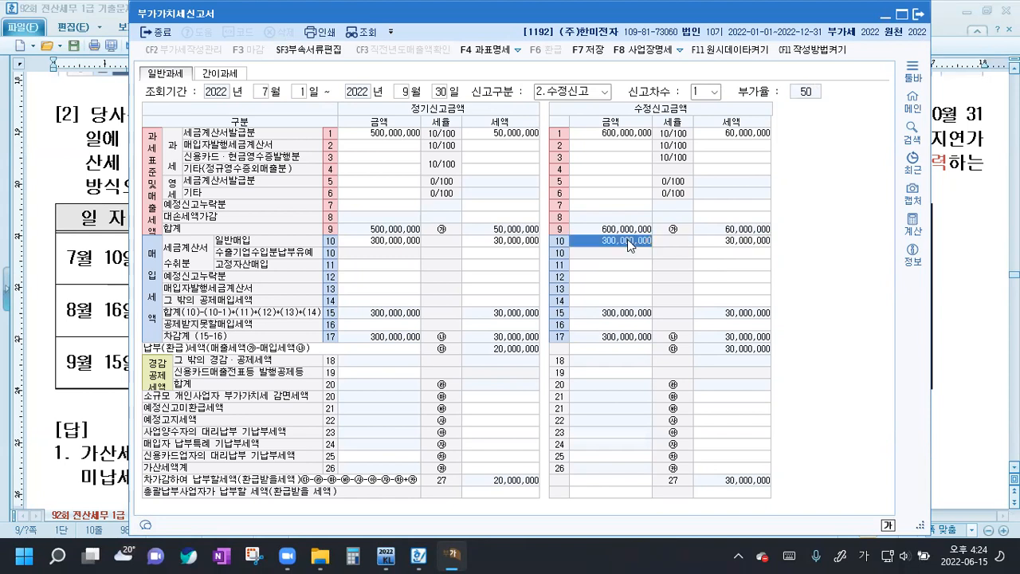
{"action": "type", "text": "340000000"}
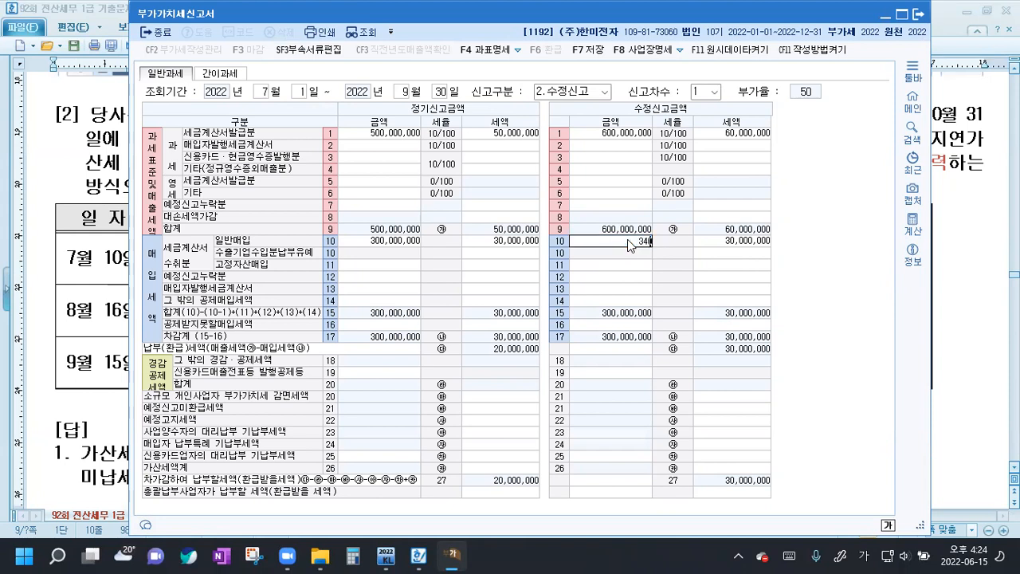
{"action": "key", "text": "Return"}
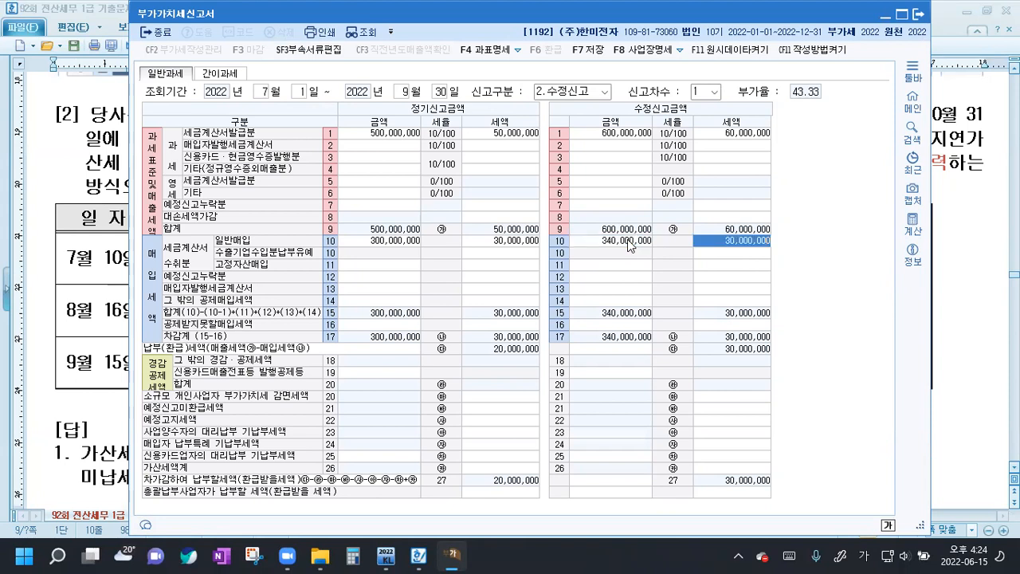
{"action": "type", "text": "34000000"}
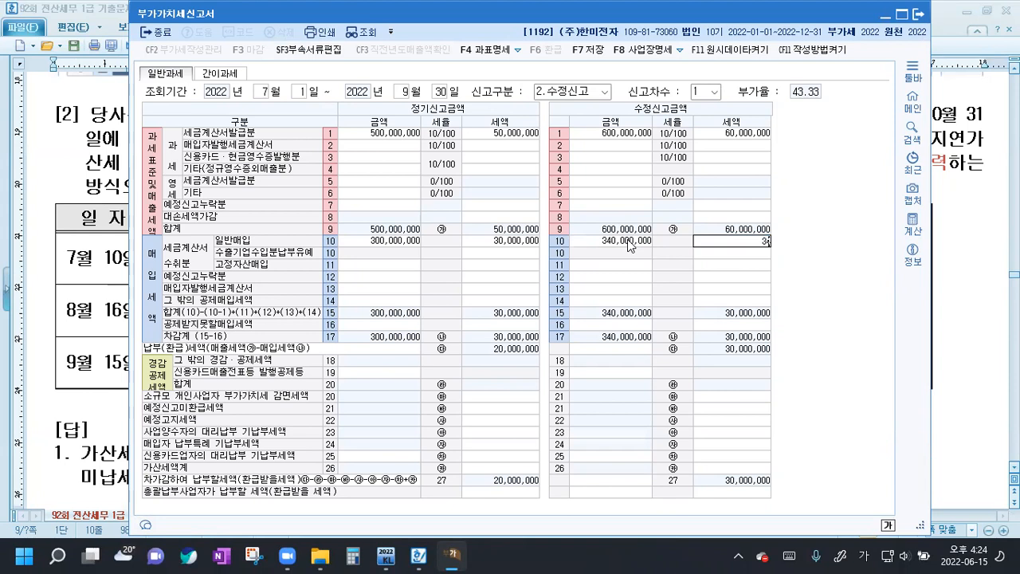
{"action": "key", "text": "Return"}
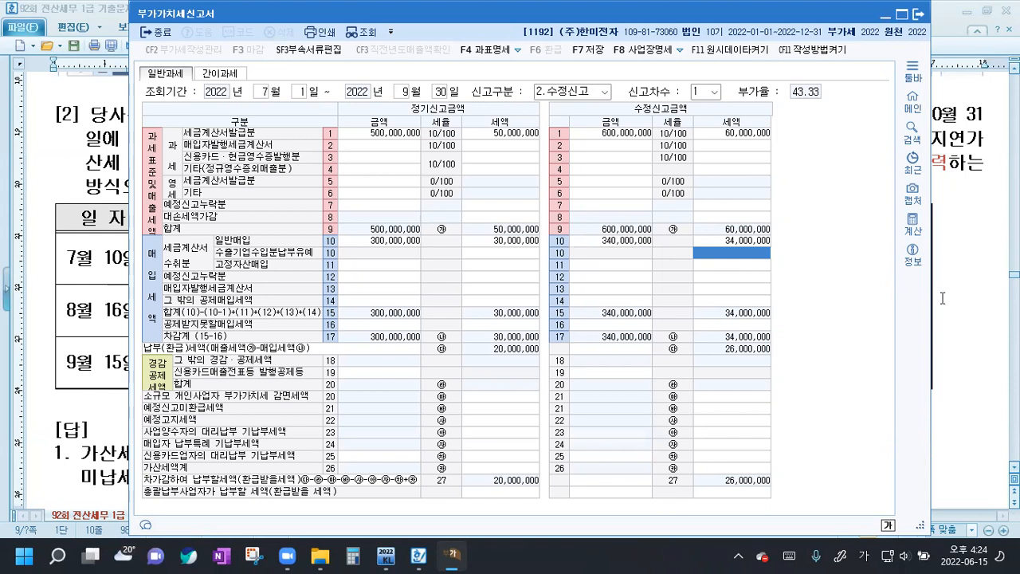
- Check the September 15 truck purchase in the 한글 document, then set the amended 고정자산매입 to 30,000,000 with tax of 3,000,000 in KcLep
{"action": "key", "text": "alt+Tab"}
{"action": "scroll", "coordinate": [349, 262], "scroll_direction": "down", "scroll_amount": 3}
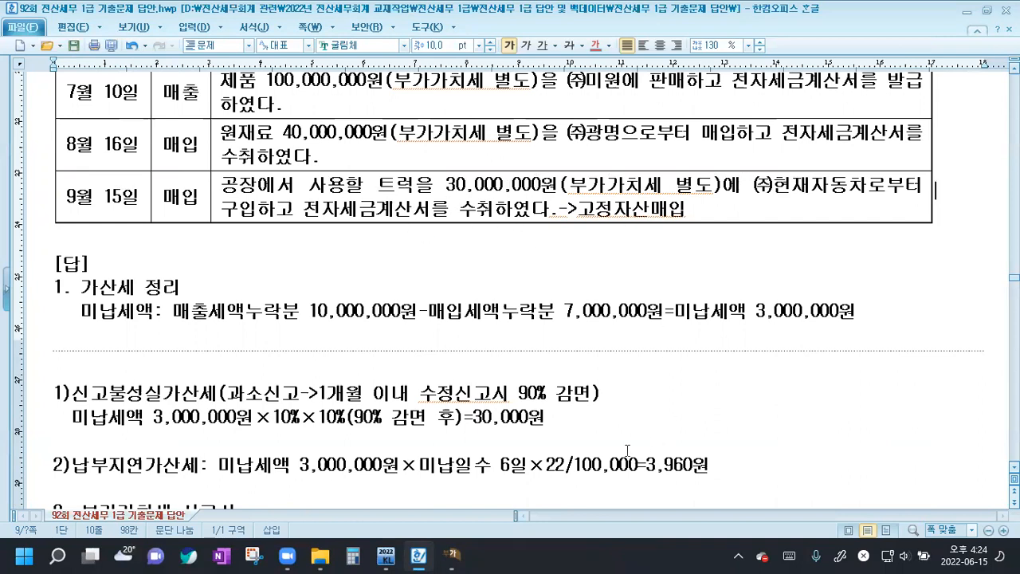
{"action": "left_click", "coordinate": [455, 555]}
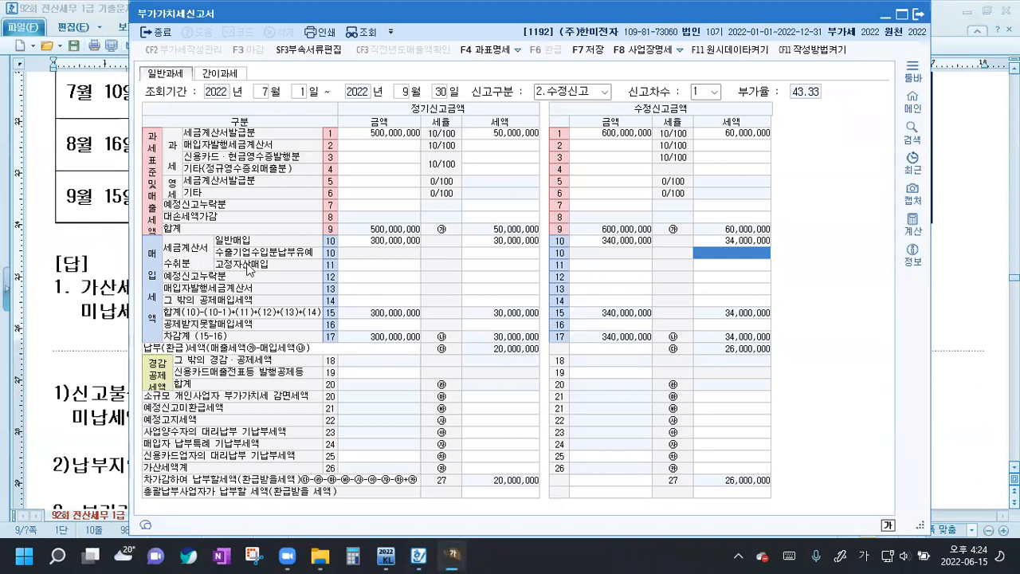
{"action": "left_click", "coordinate": [594, 270]}
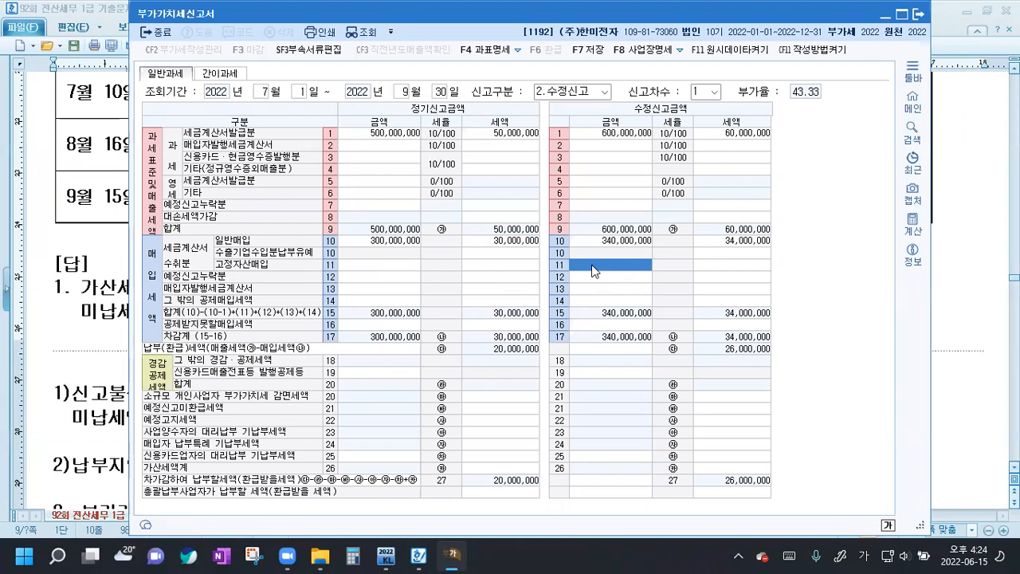
{"action": "type", "text": "30000000"}
{"action": "key", "text": "Return"}
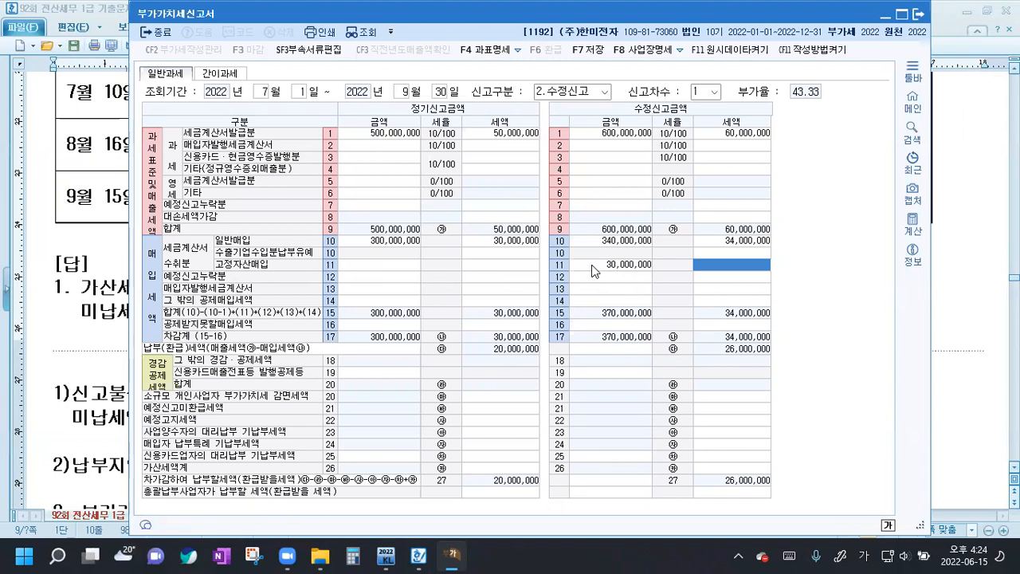
{"action": "type", "text": "3000000"}
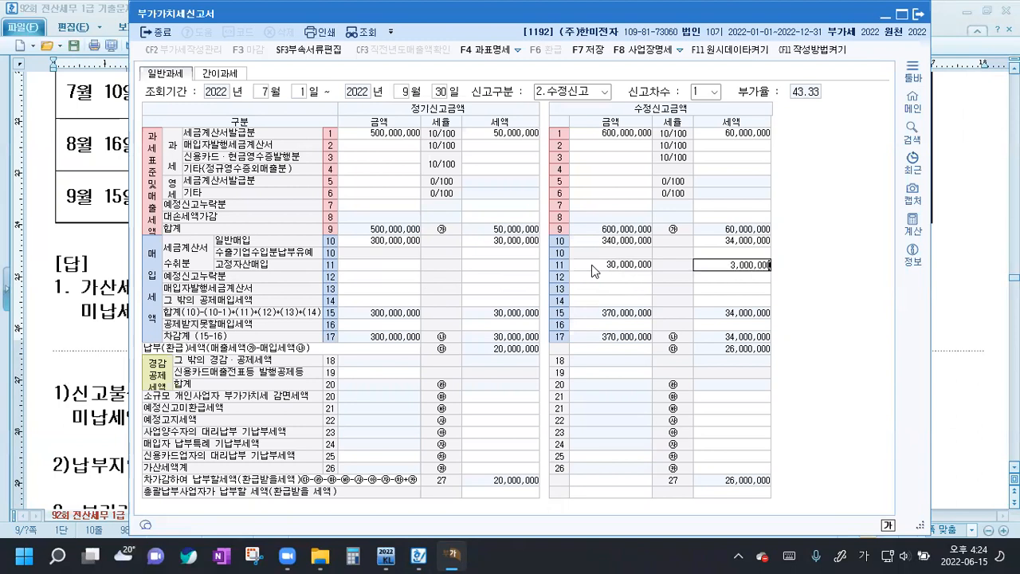
{"action": "key", "text": "Return"}
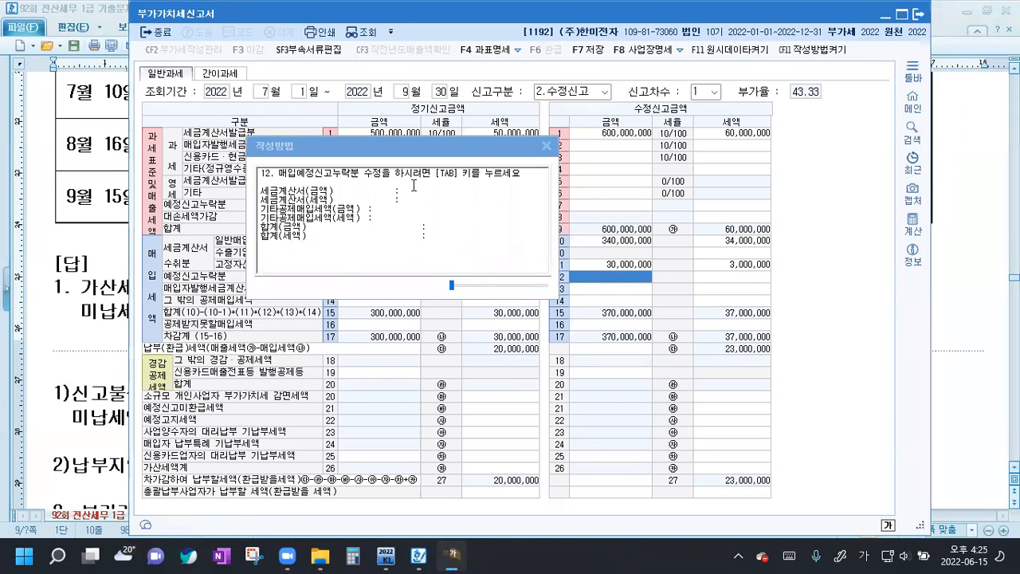
{"action": "left_click", "coordinate": [547, 147]}
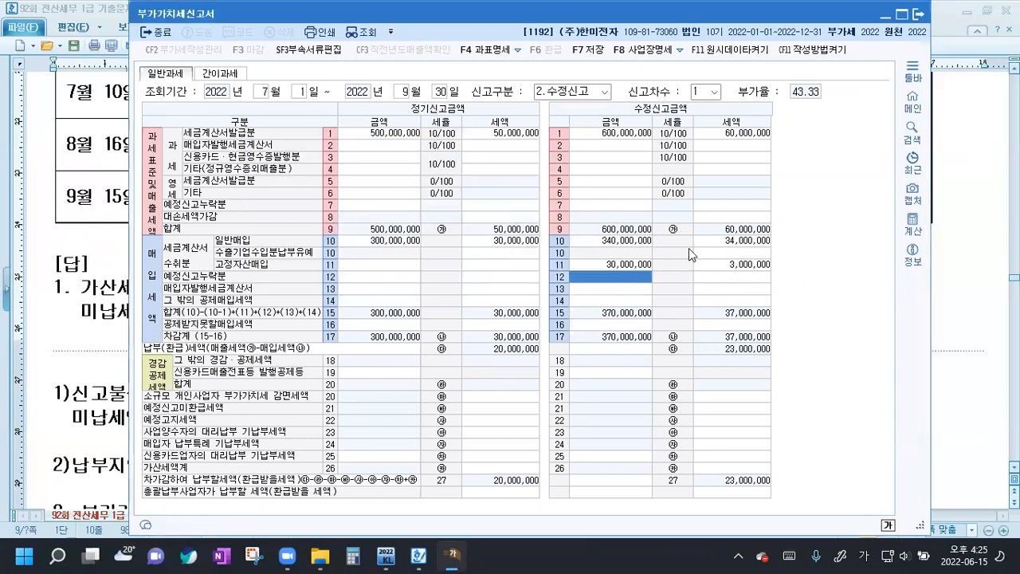
- Switch to the 한글 document and delete the existing penalty calculations under the heading 1. 가산세 정리
{"action": "left_click", "coordinate": [964, 285]}
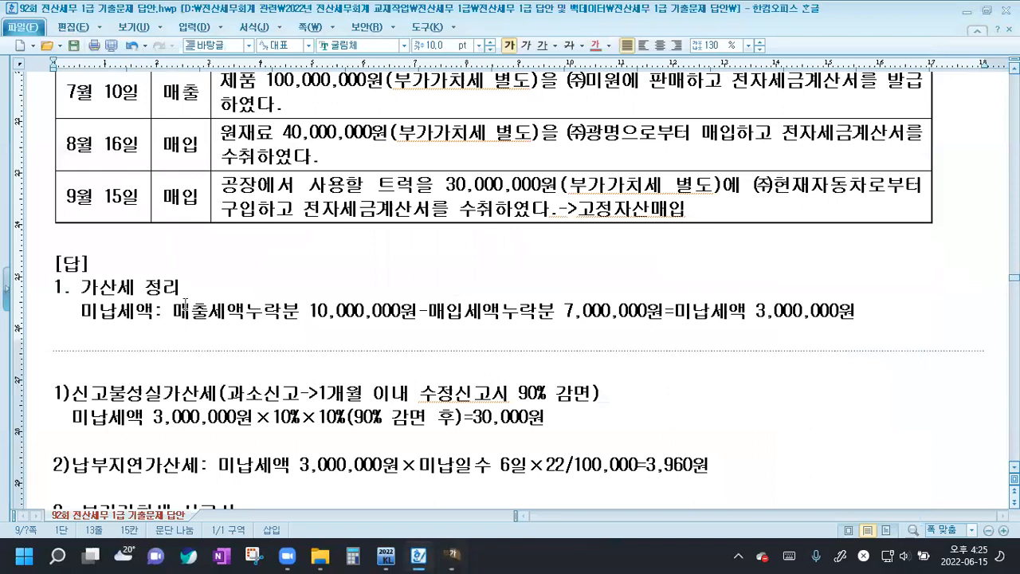
{"action": "scroll", "coordinate": [160, 307], "scroll_direction": "down", "scroll_amount": 2}
{"action": "left_click_drag", "start_coordinate": [84, 227], "coordinate": [740, 377]}
{"action": "key", "text": "Delete"}
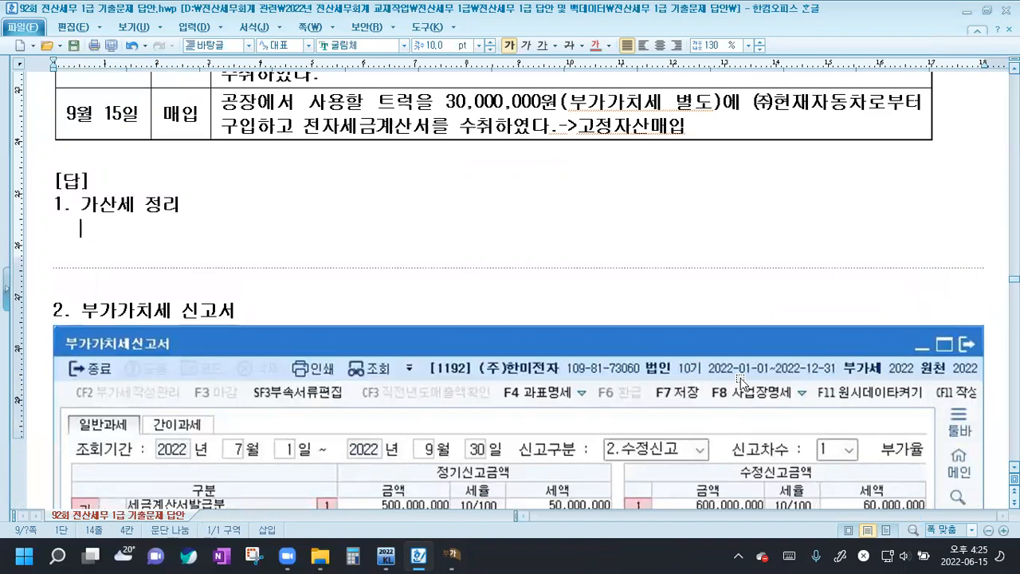
- Write "미납세액: 매출세액누락분 10,000,000원" under the 가산세 정리 heading
{"action": "type", "text": "AL"}
{"action": "key", "text": "BackSpace"}
{"action": "key", "text": "BackSpace"}
{"action": "type", "text": "미납"}
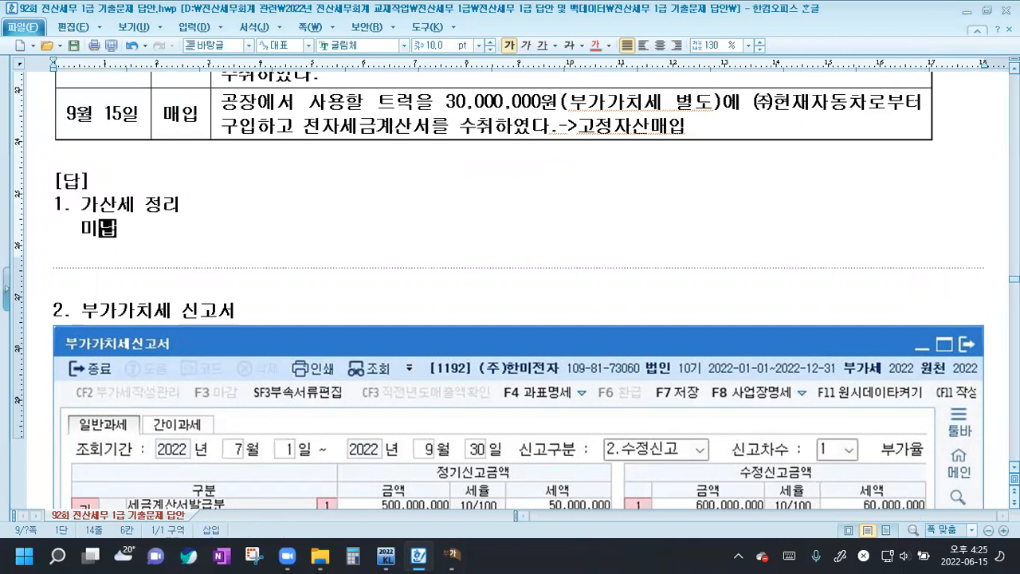
{"action": "type", "text": "세액: "}
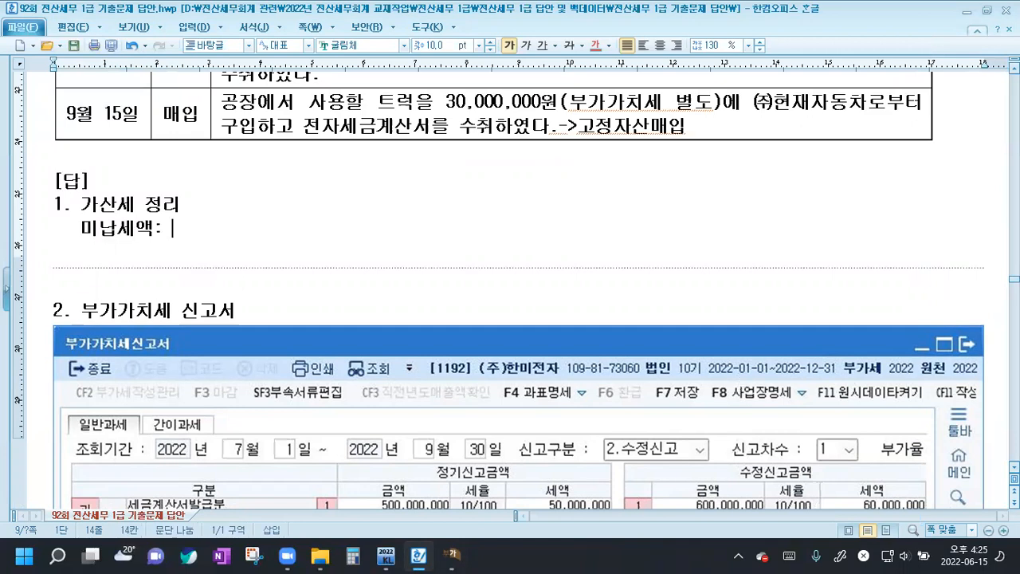
{"action": "type", "text": "매출세액누락분"}
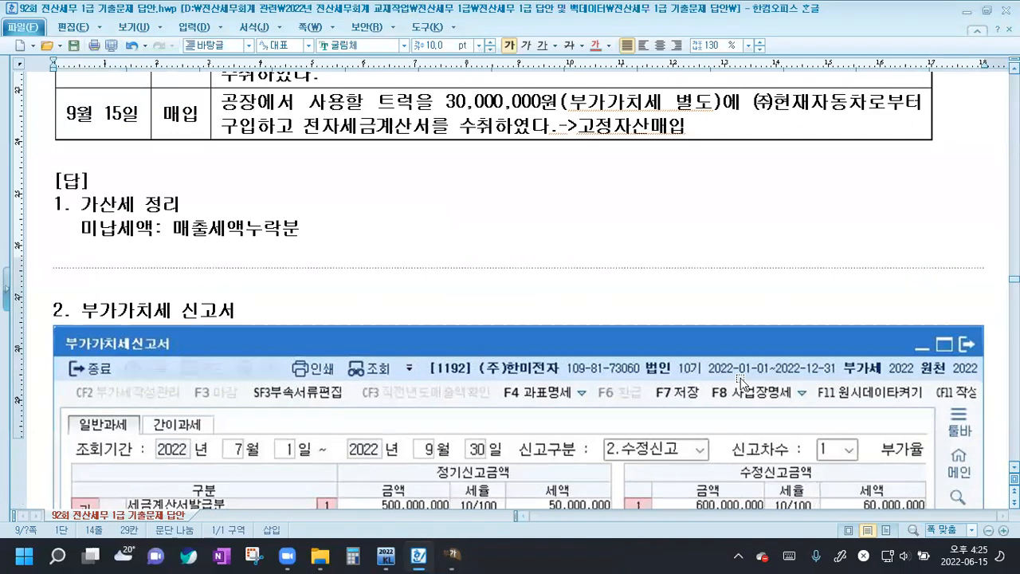
{"action": "type", "text": "10,000,000원"}
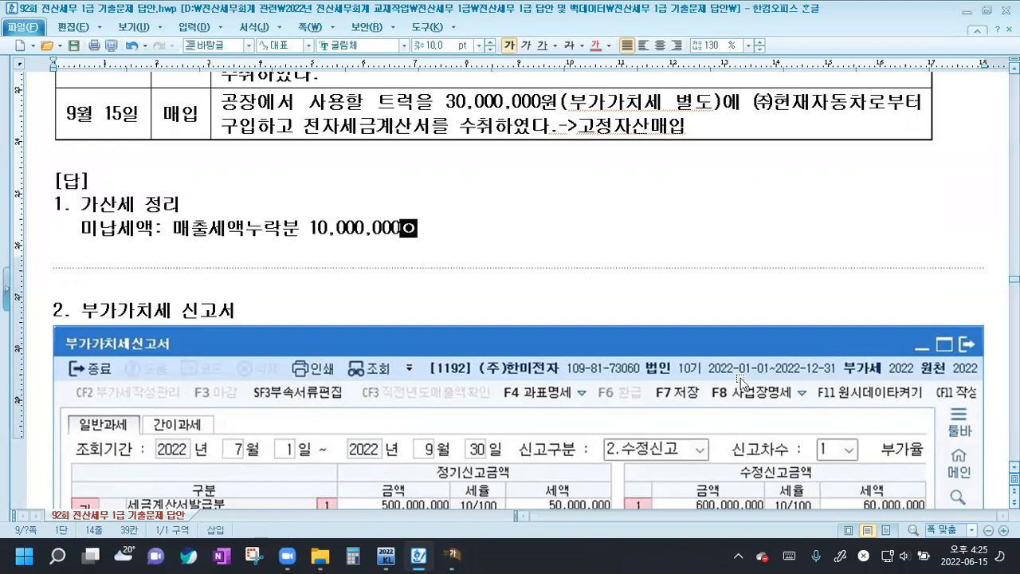
- Complete the 미납세액 line with "-매입세액누락분 7,000,000원=미납세액 3,000,000원"
{"action": "type", "text": "-매입세액ㅈ뉴"}
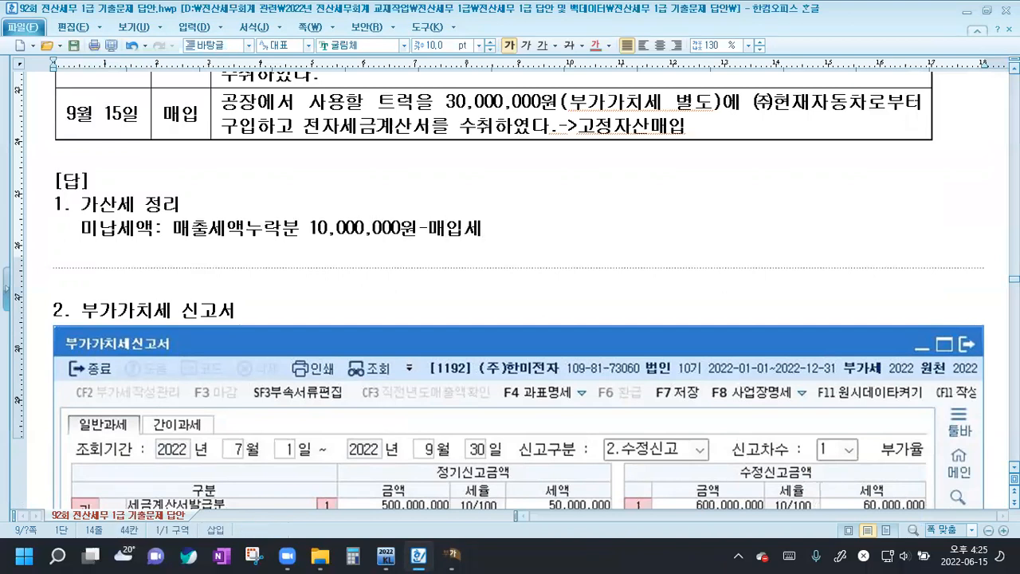
{"action": "key", "text": "BackSpace"}
{"action": "key", "text": "BackSpace"}
{"action": "key", "text": "BackSpace"}
{"action": "type", "text": "누락분"}
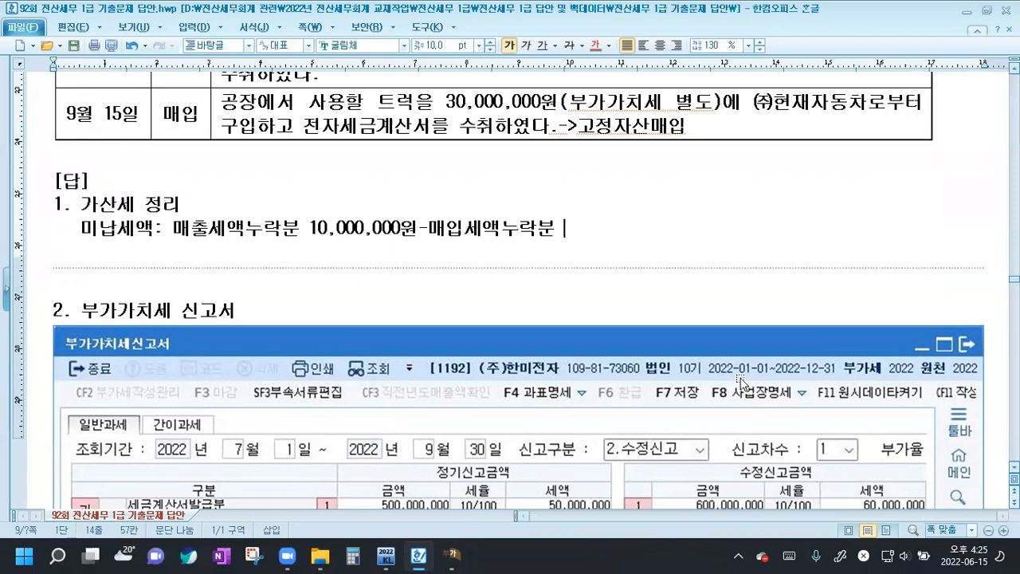
{"action": "type", "text": "7,000,000원"}
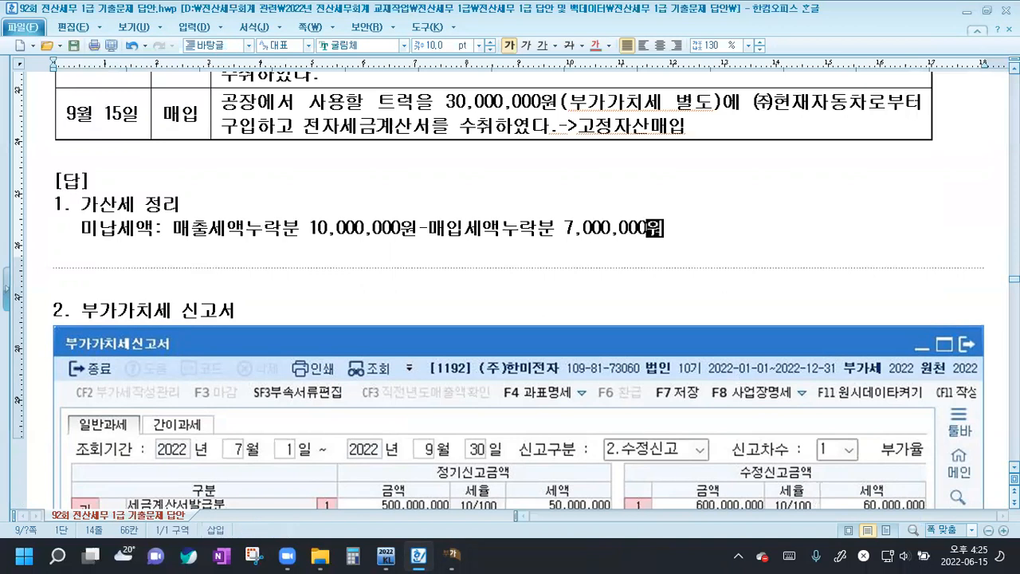
{"action": "type", "text": "=미납세액 "}
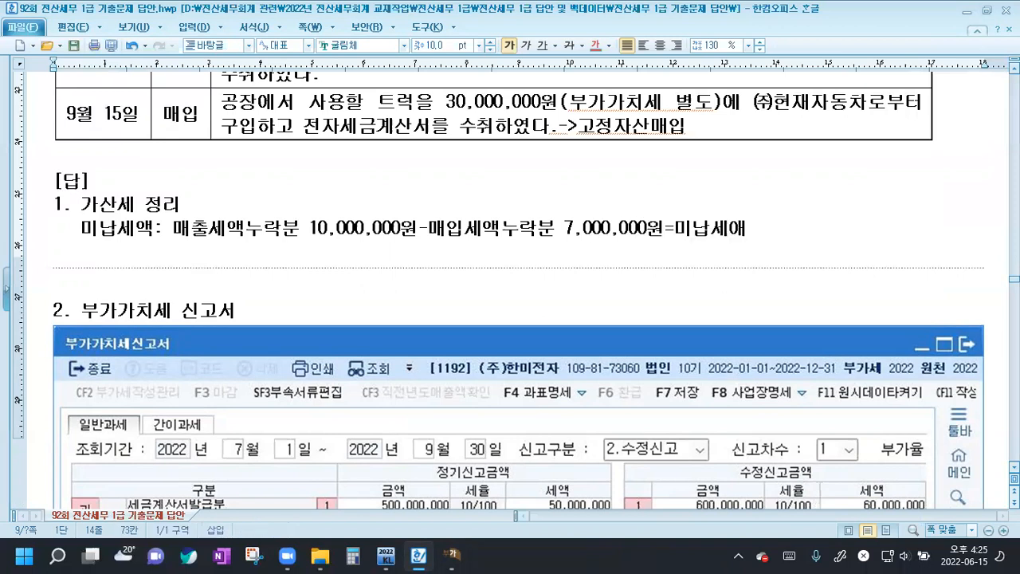
{"action": "type", "text": "3,000"}
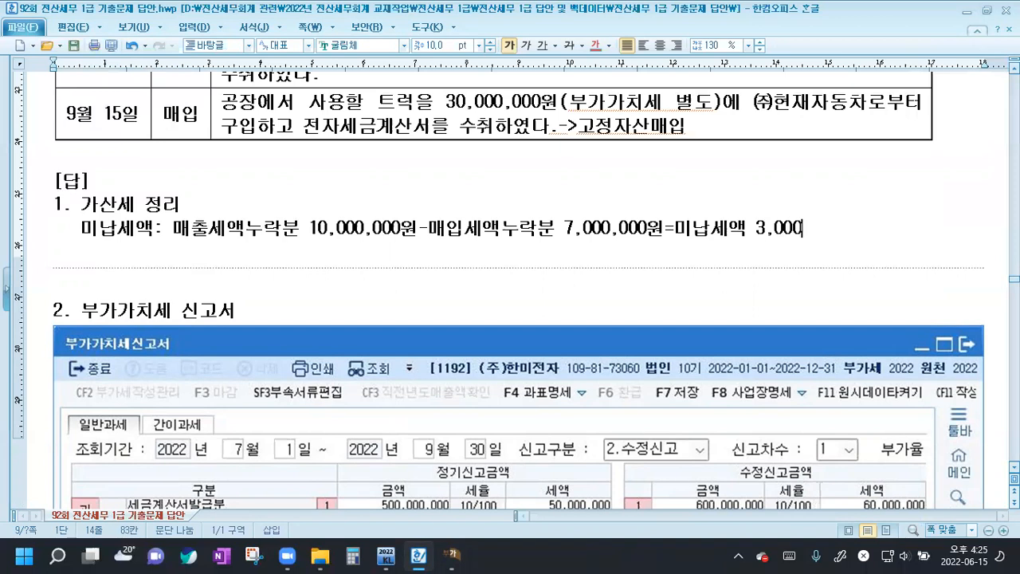
{"action": "type", "text": ",000우ㄴ"}
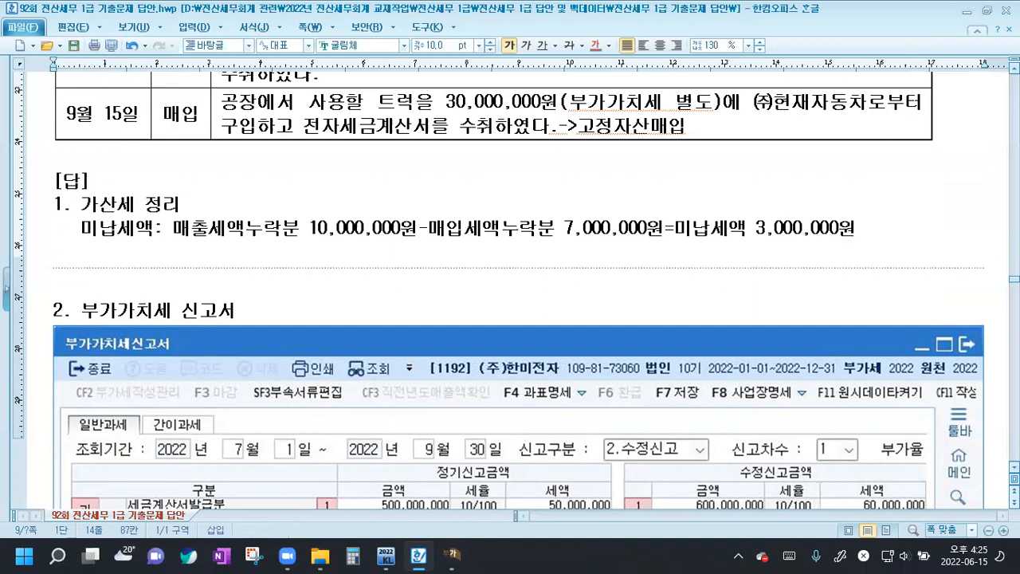
- Add the subheadings "1)신고불성실가산세" and "2)납부지연가산세" below the 미납세액 line, leaving blank lines between them
{"action": "key", "text": "Return"}
{"action": "type", "text": "1"}
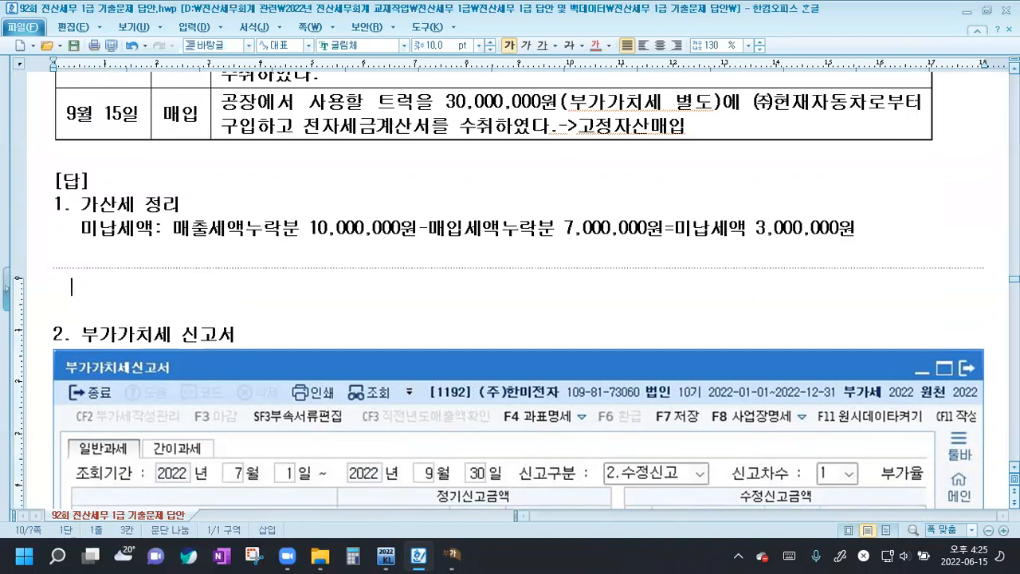
{"action": "type", "text": ")"}
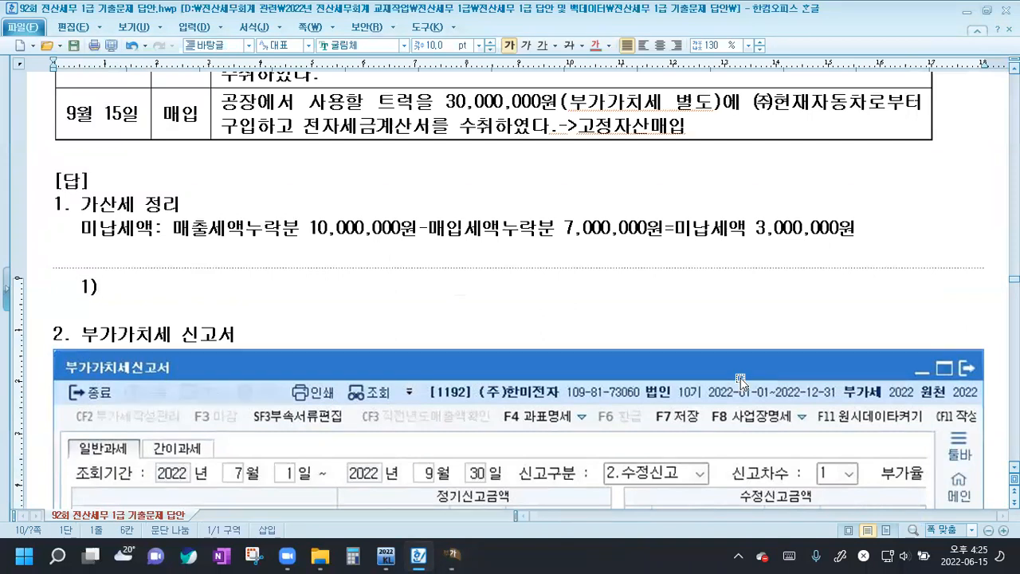
{"action": "type", "text": "신고붂"}
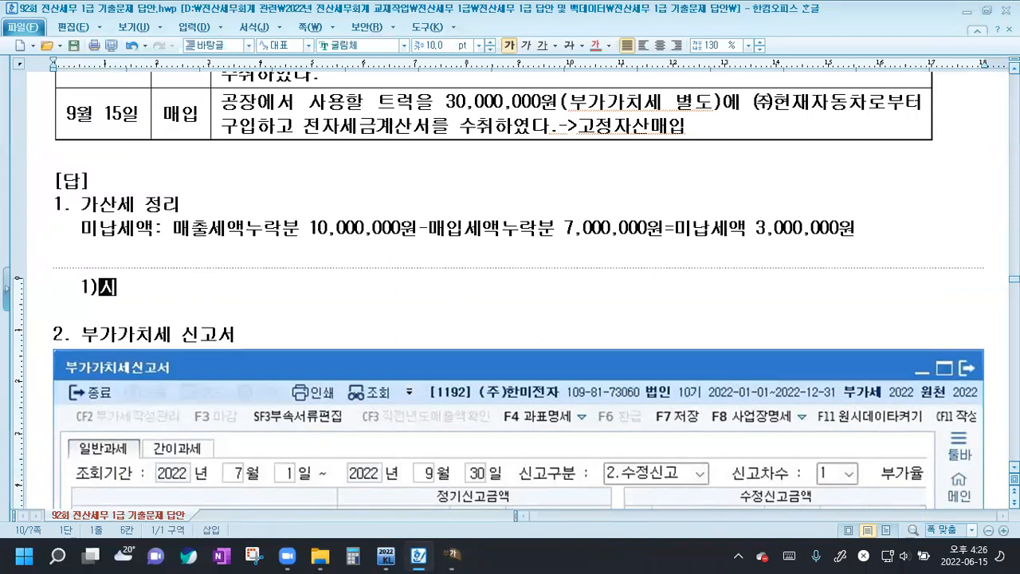
{"action": "type", "text": "성실가산세"}
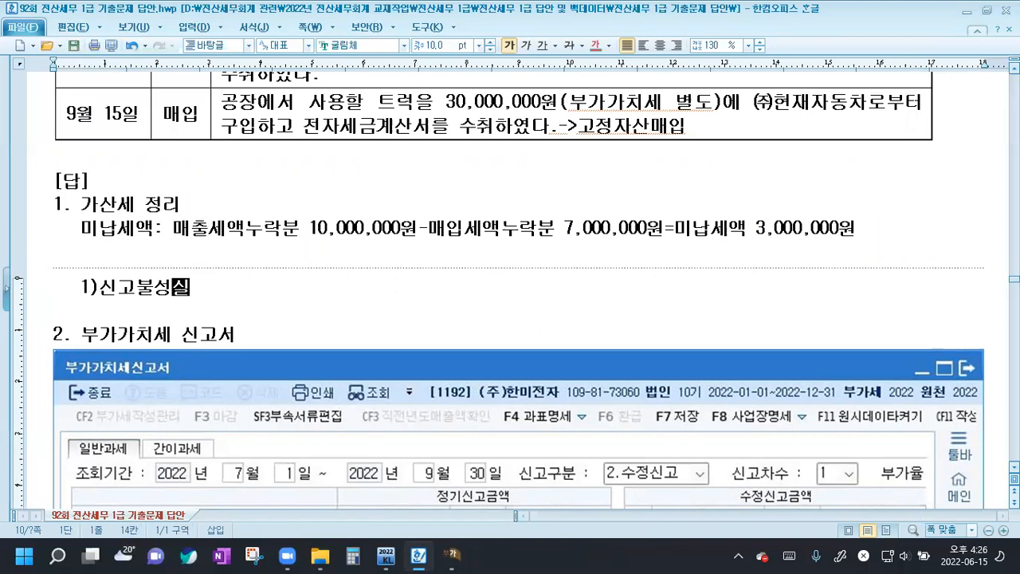
{"action": "key", "text": "Return"}
{"action": "key", "text": "Return"}
{"action": "key", "text": "Return"}
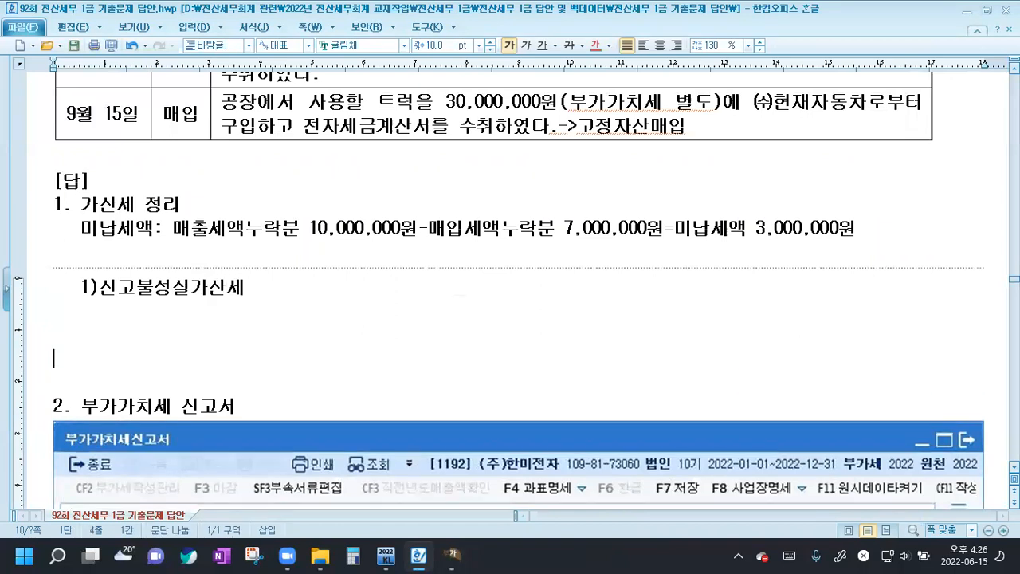
{"action": "type", "text": "2)납부지연가산세"}
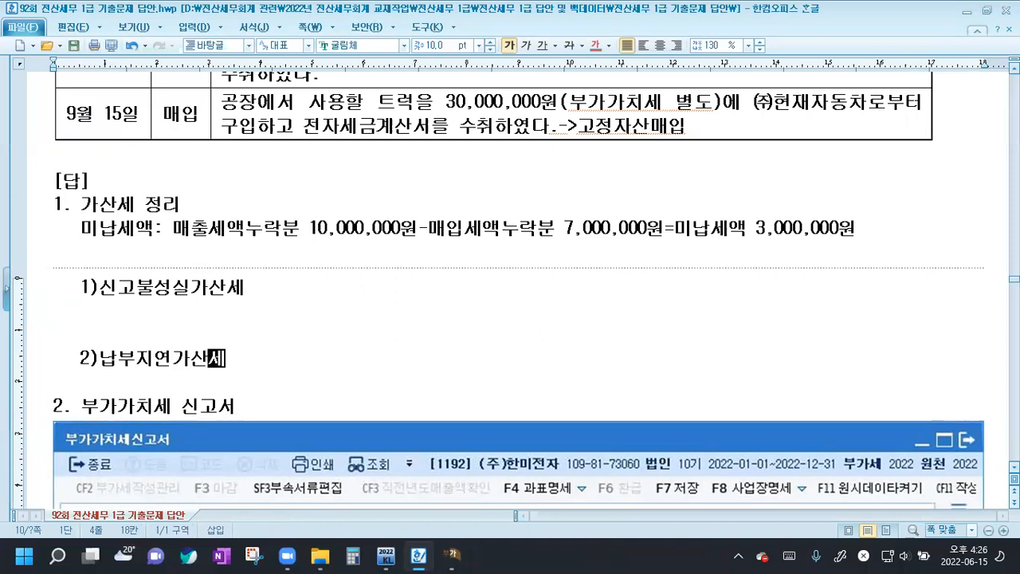
- Append "(과소신고->90% 감면)" to the 신고불성실가산세 subheading and start a new line beneath it
{"action": "key", "text": "Up"}
{"action": "key", "text": "Up"}
{"action": "key", "text": "Up"}
{"action": "key", "text": "End"}
{"action": "type", "text": "("}
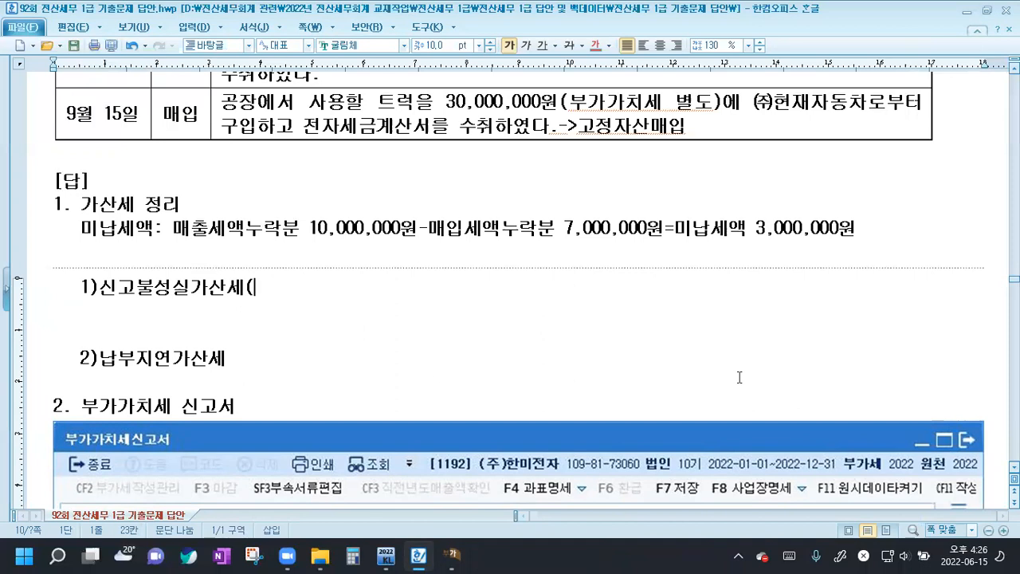
{"action": "type", "text": "과소"}
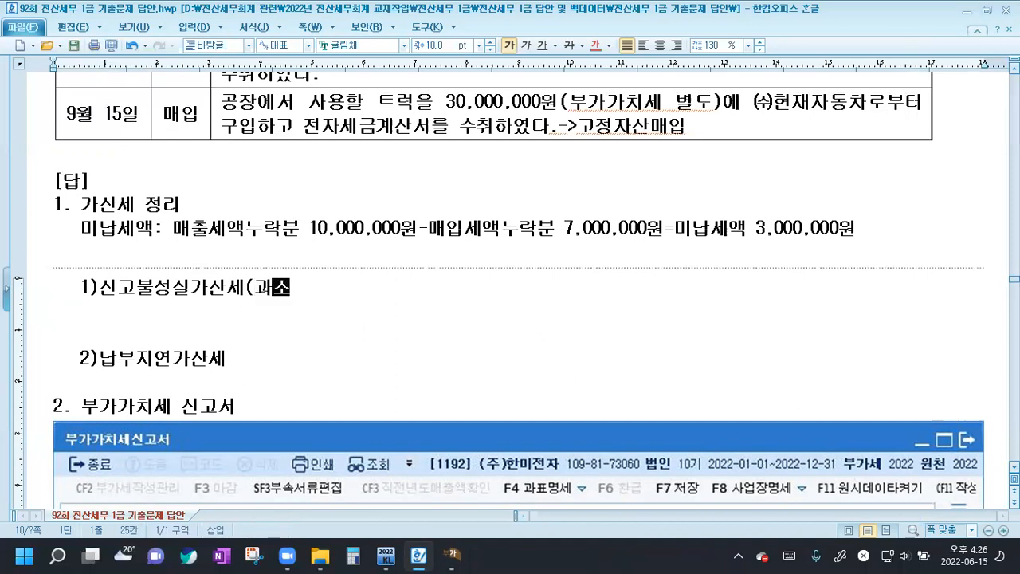
{"action": "type", "text": "신ㄱㅗ"}
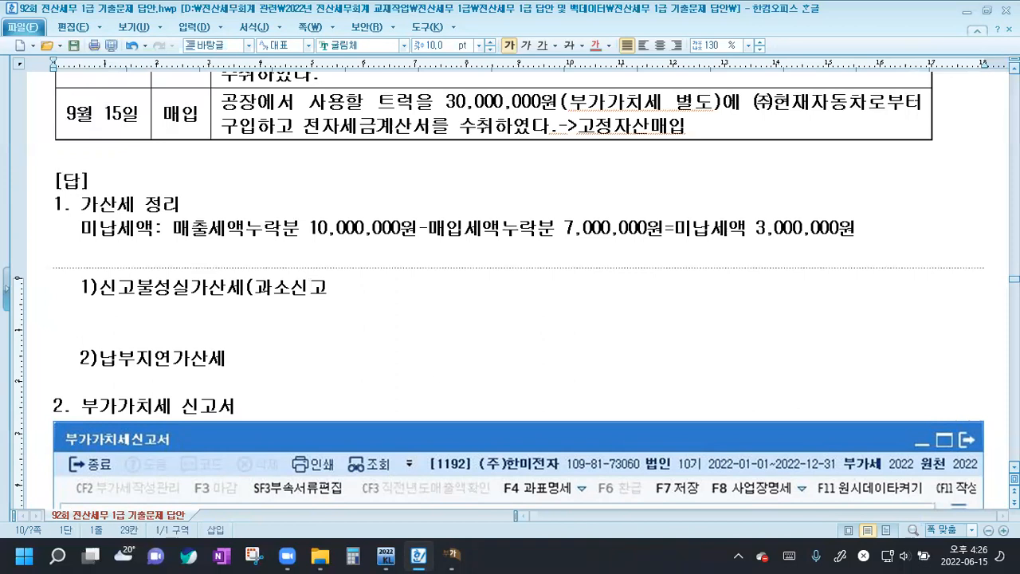
{"action": "type", "text": "->"}
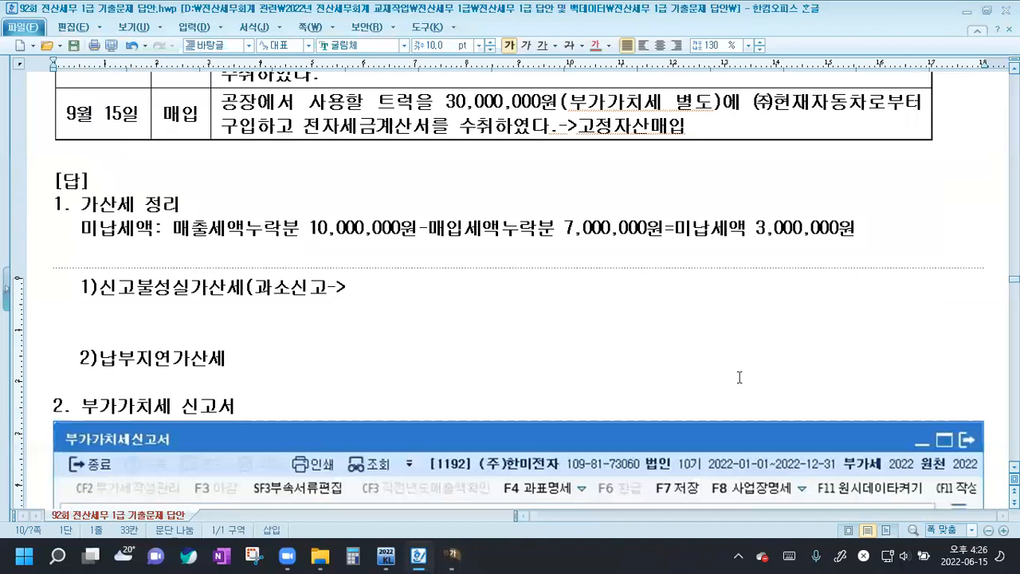
{"action": "type", "text": "90"}
{"action": "type", "text": "% ㄱ"}
{"action": "type", "text": "감면)"}
{"action": "key", "text": "Return"}
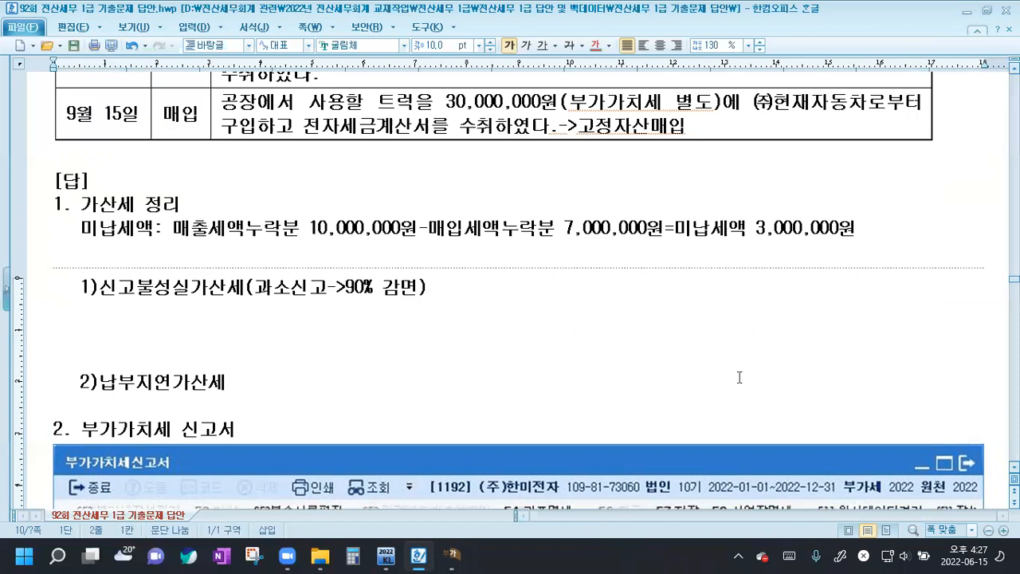
- Write "미납세액 3,000,000원×10%" on the line beneath the 신고불성실가산세 subheading, using the special × character
{"action": "type", "text": "ㅁ"}
{"action": "type", "text": "미납"}
{"action": "type", "text": "세액 "}
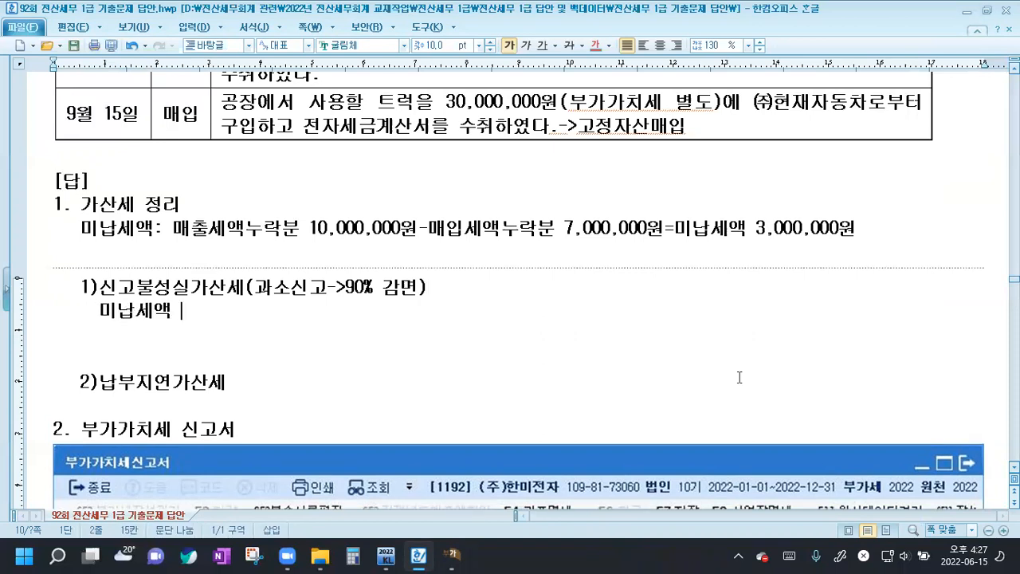
{"action": "type", "text": "3,000,000"}
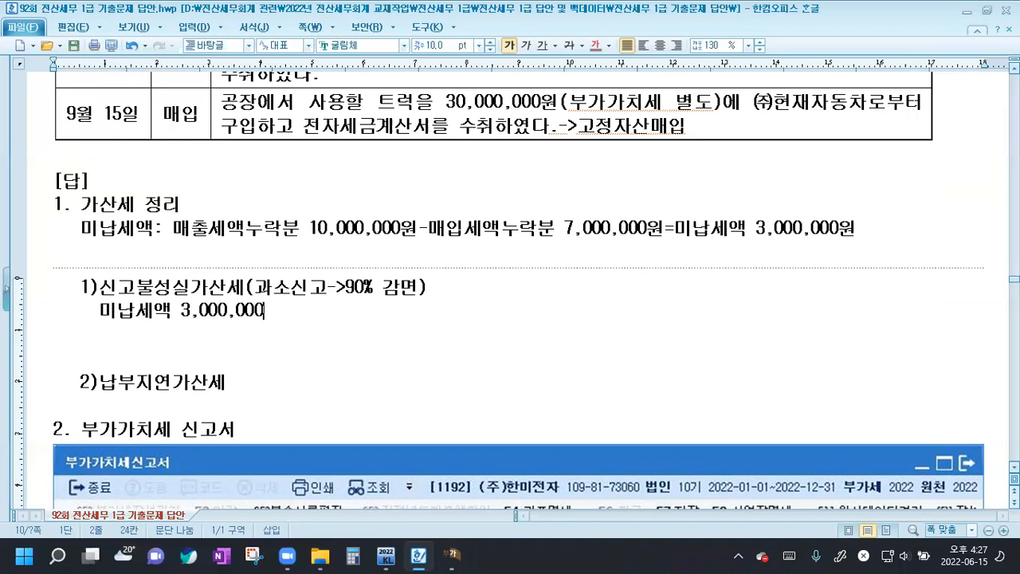
{"action": "key", "text": "ctrl+F10"}
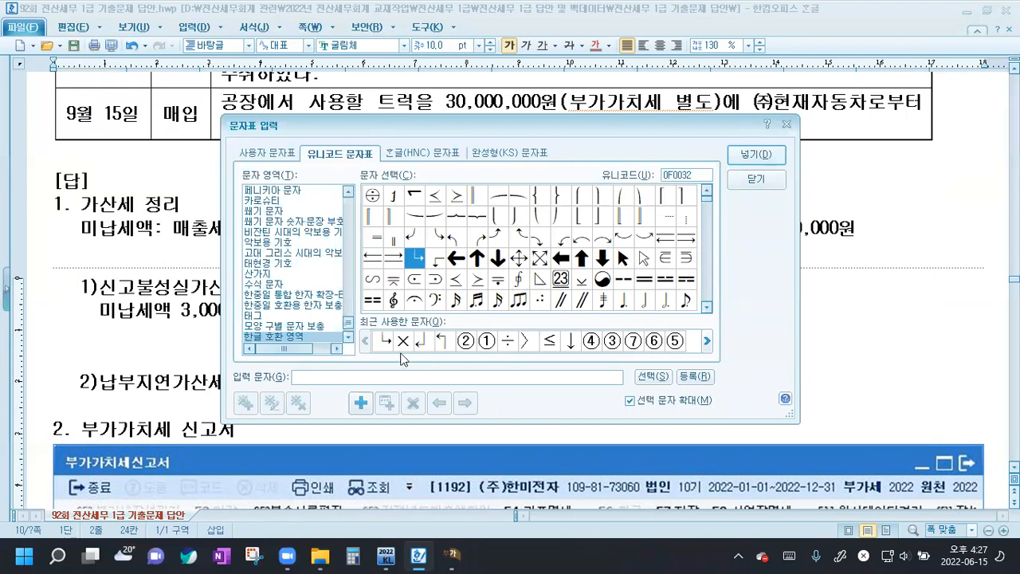
{"action": "left_click", "coordinate": [403, 341]}
{"action": "left_click", "coordinate": [754, 154]}
{"action": "type", "text": "10%"}
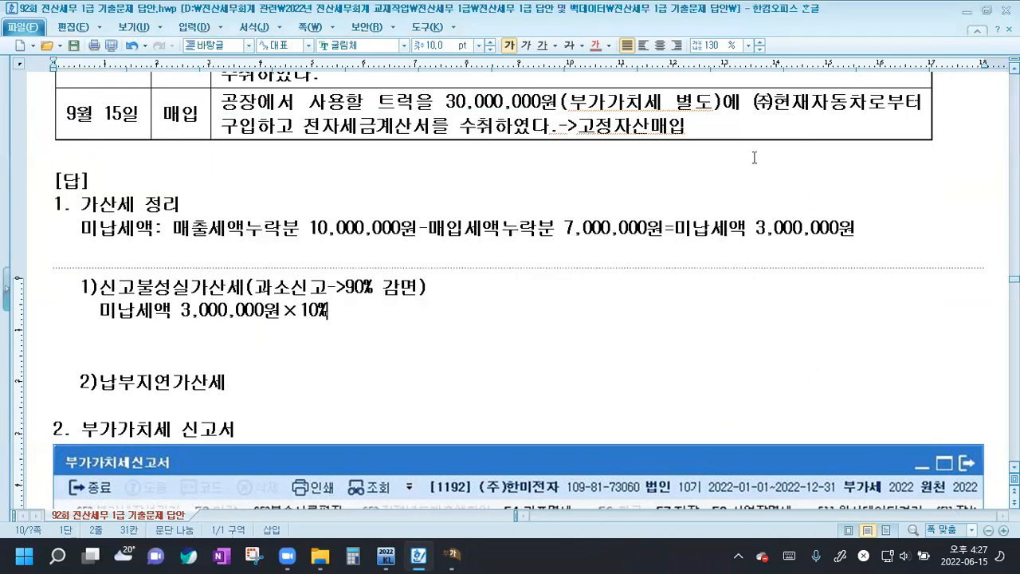
- Append "×10%(90% 감면 후)" to the 신고불성실가산세 calculation
{"action": "key", "text": "ctrl+F10"}
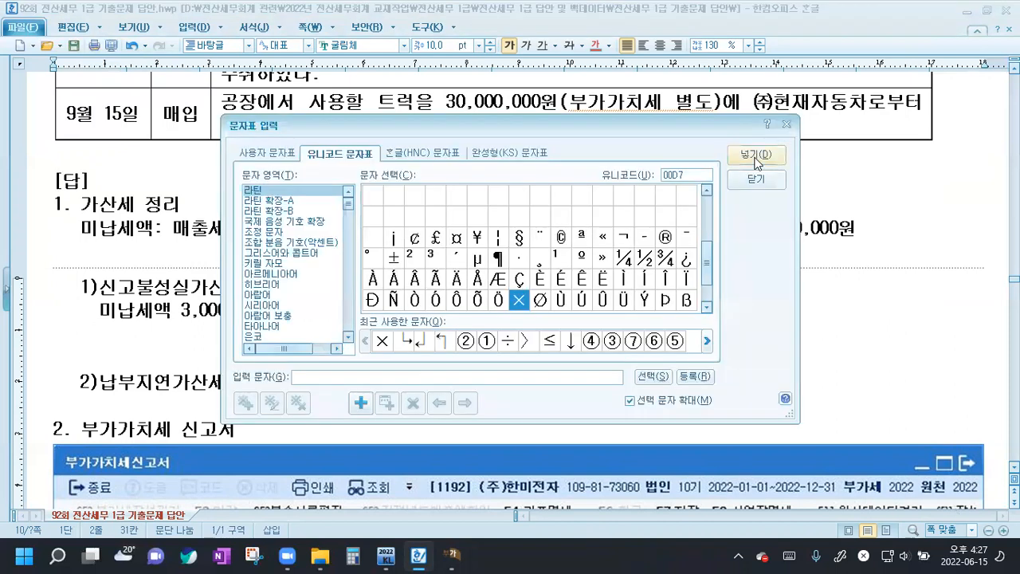
{"action": "left_click", "coordinate": [754, 155]}
{"action": "type", "text": "("}
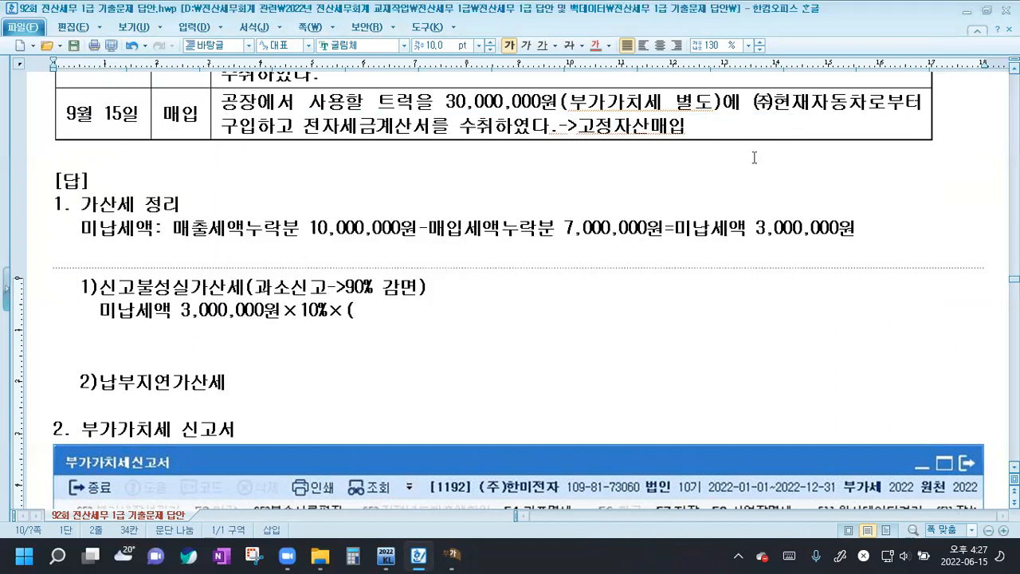
{"action": "key", "text": "BackSpace"}
{"action": "type", "text": "10%(90% ㄱ감면 후)"}
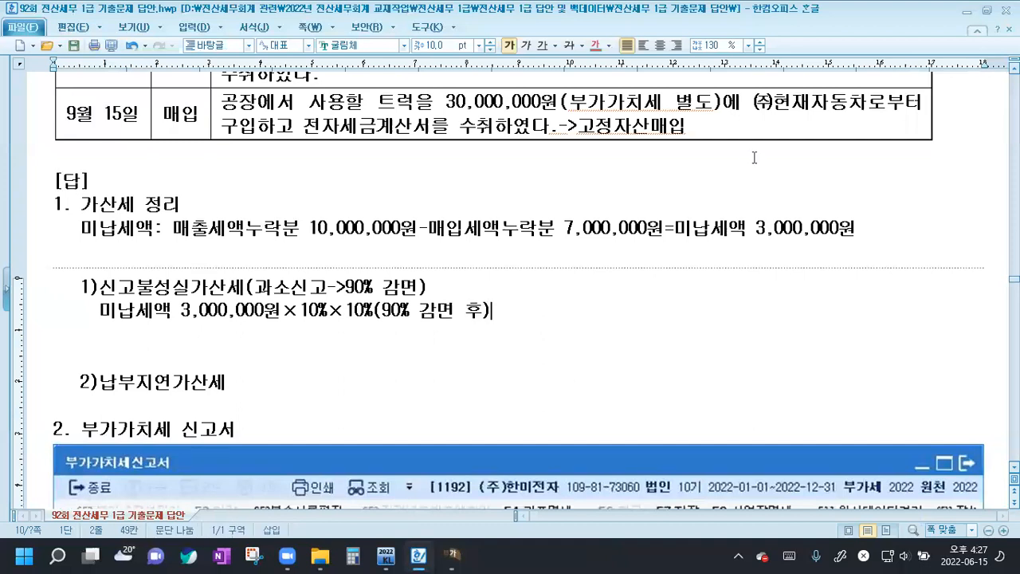
- Complete the 신고불성실가산세 calculation with "=30,000원" and remove one blank line beneath it
{"action": "left_click_drag", "start_coordinate": [102, 310], "coordinate": [489, 314]}
{"action": "left_click", "coordinate": [377, 314]}
{"action": "left_click_drag", "start_coordinate": [339, 314], "coordinate": [399, 314]}
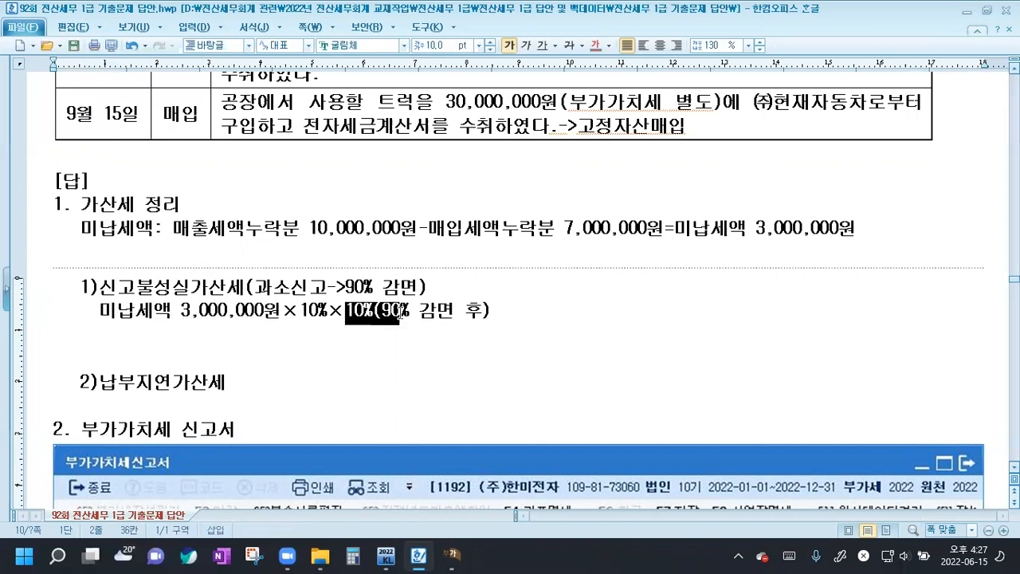
{"action": "left_click", "coordinate": [507, 310]}
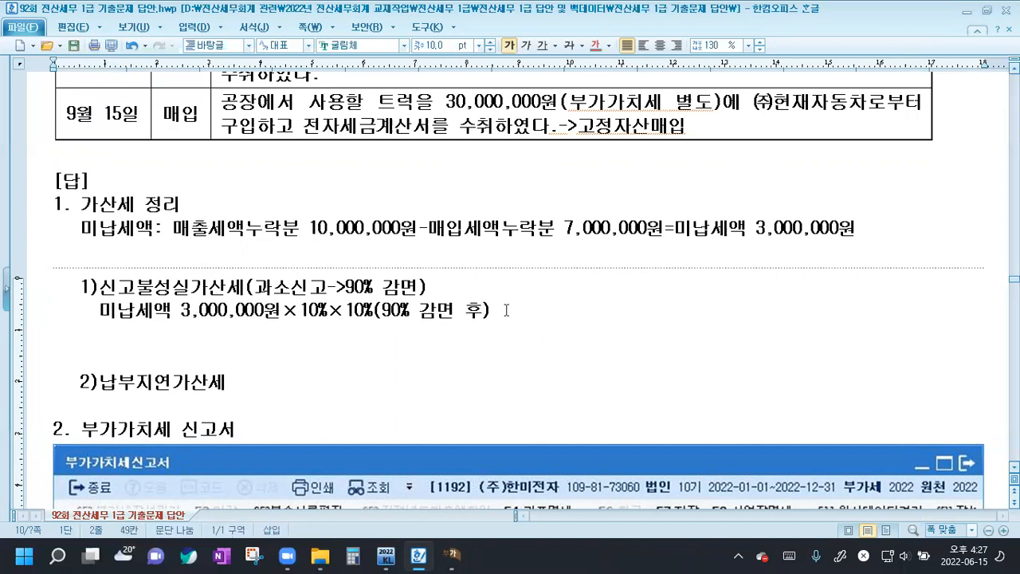
{"action": "type", "text": "=30,000원"}
{"action": "key", "text": "Down"}
{"action": "key", "text": "Delete"}
- Append ": 미납세액 3,000,000원" to the 납부지연가산세 subheading
{"action": "key", "text": "Down"}
{"action": "key", "text": "End"}
{"action": "type", "text": ": "}
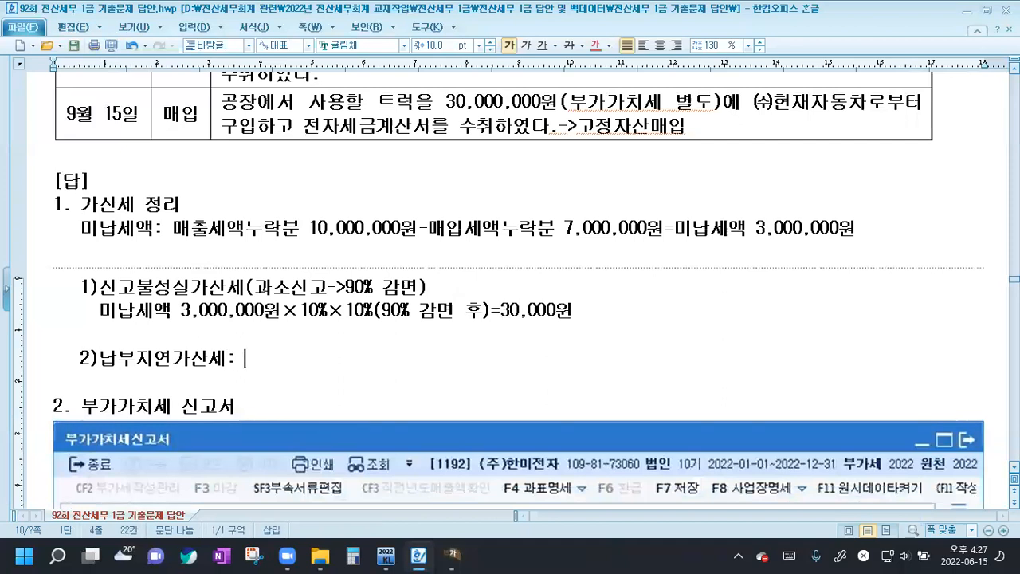
{"action": "type", "text": "미납세"}
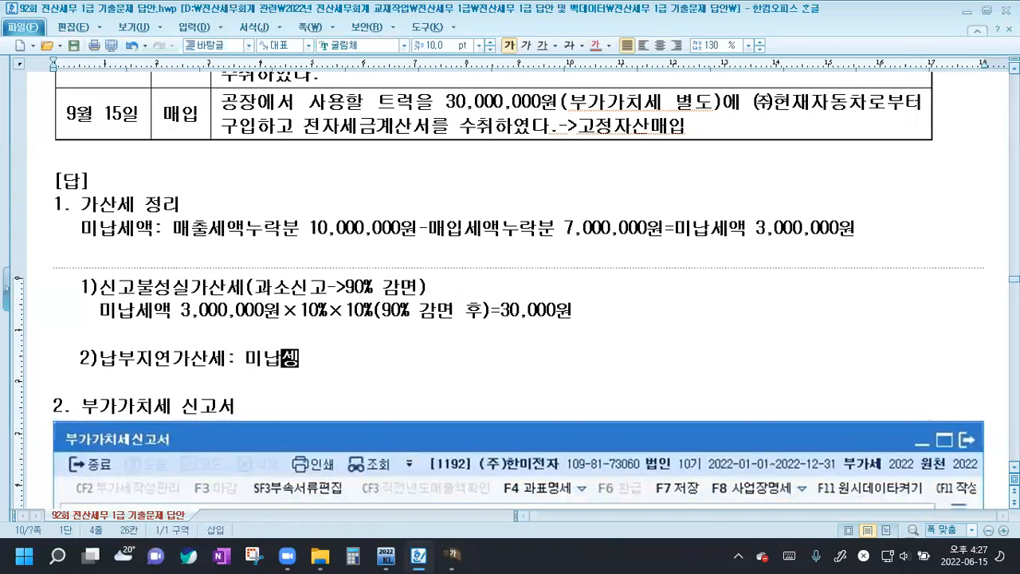
{"action": "type", "text": "액 3,000,000원"}
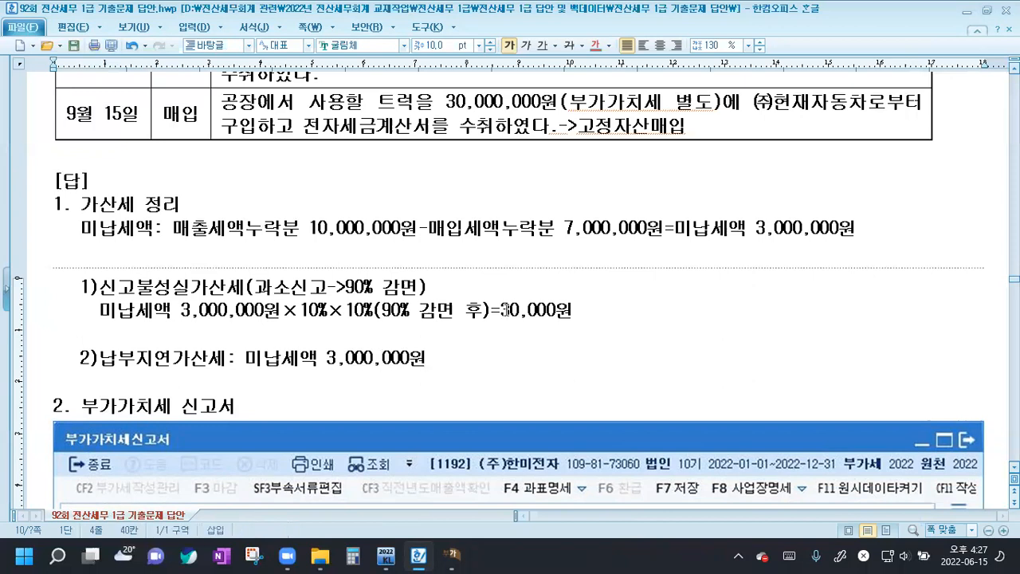
- Continue the 납부지연가산세 formula with "×미납일수 6일×22/100,000="
{"action": "key", "text": "ctrl+F10"}
{"action": "key", "text": "Return"}
{"action": "type", "text": "미납일수"}
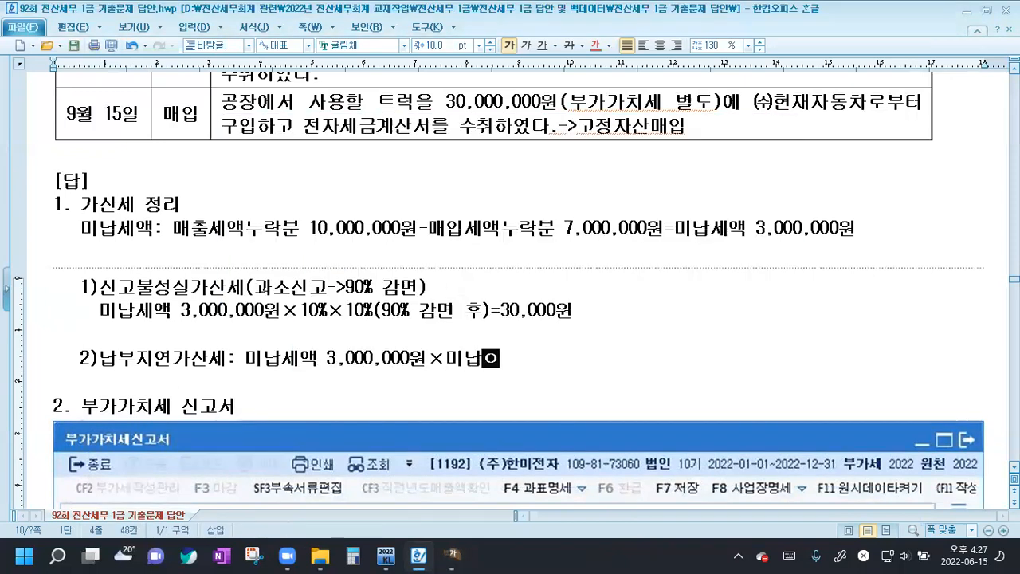
{"action": "type", "text": "일수 6일"}
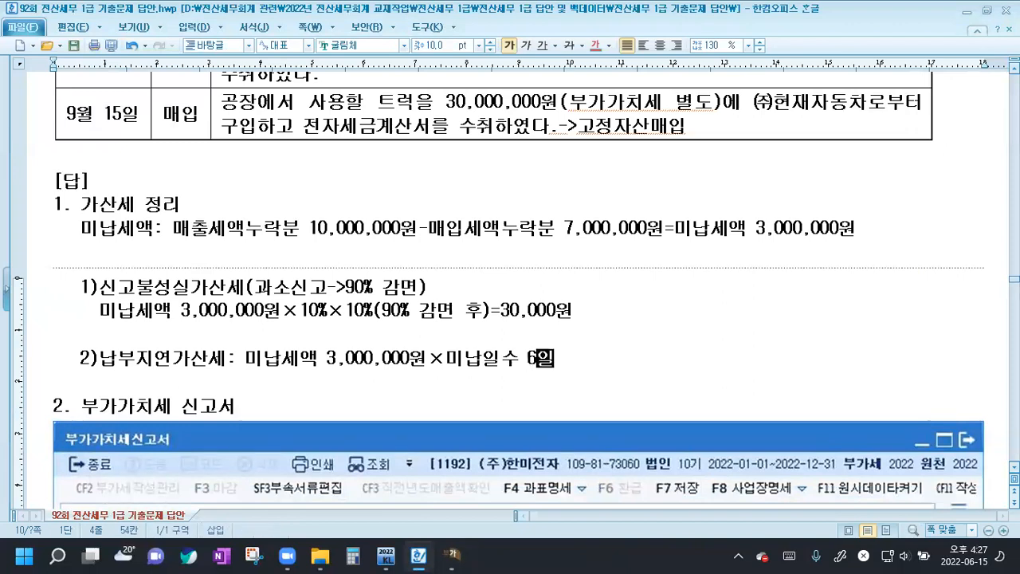
{"action": "key", "text": "ctrl+F10"}
{"action": "key", "text": "Return"}
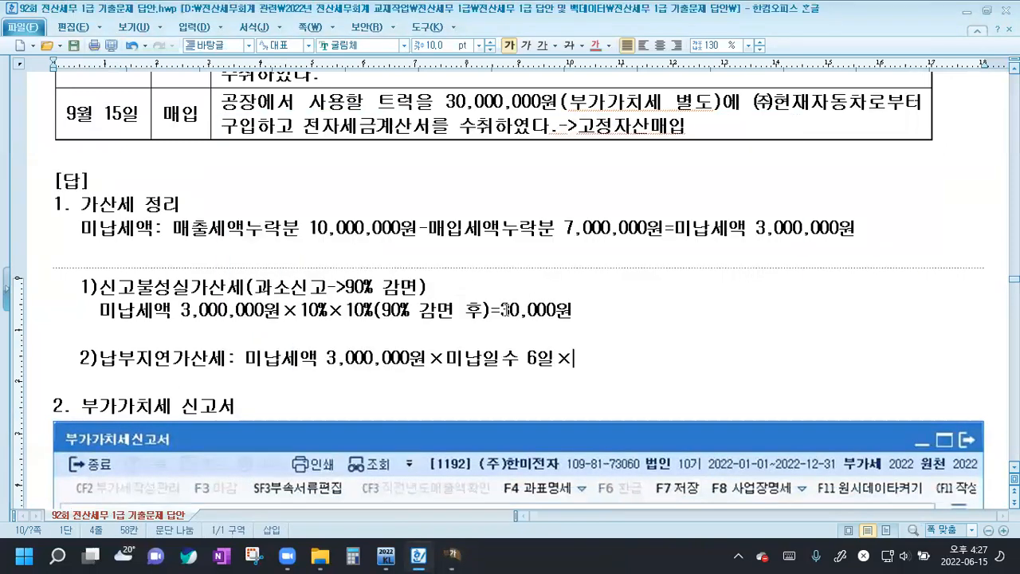
{"action": "type", "text": "22/"}
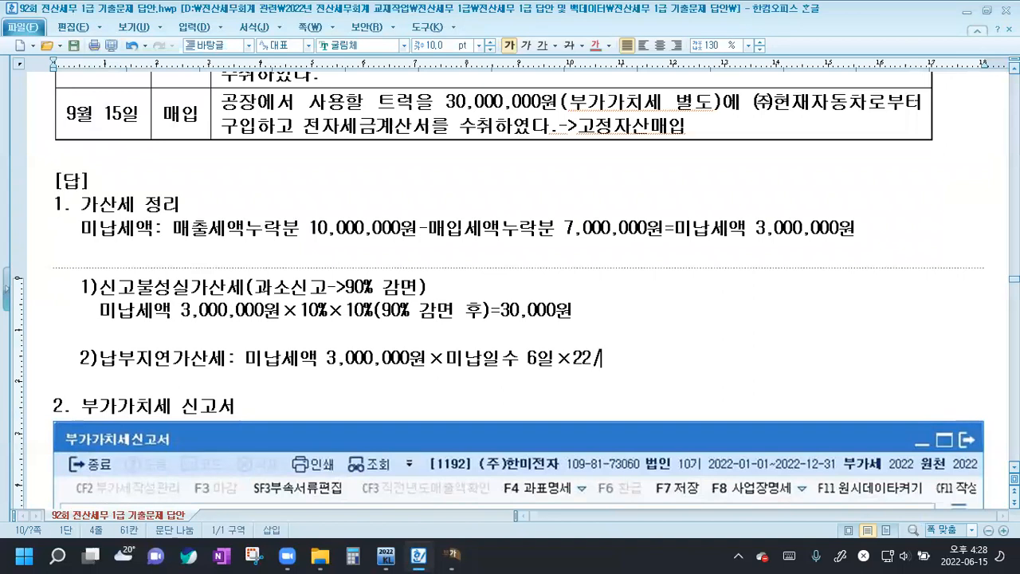
{"action": "type", "text": "100,000="}
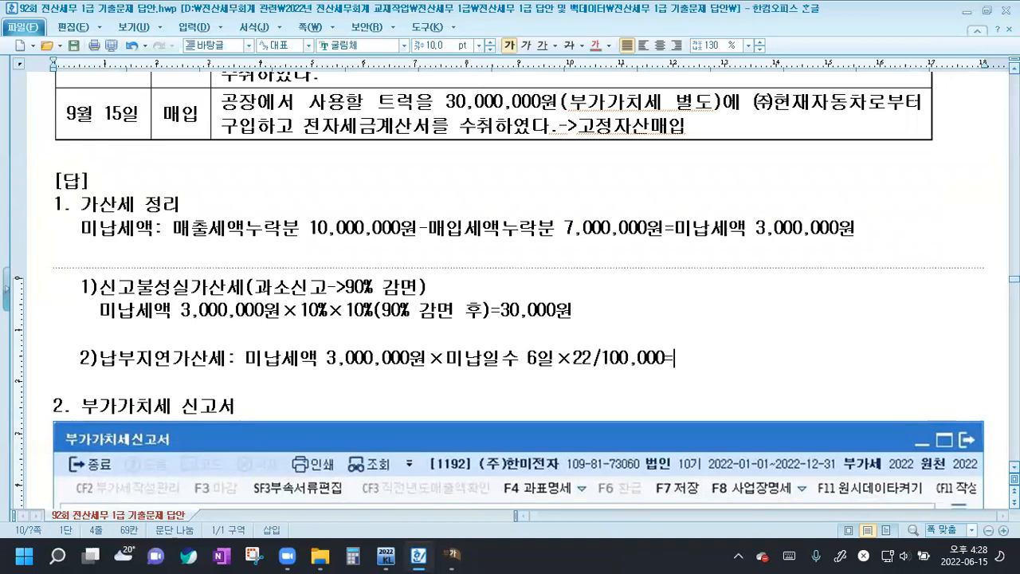
- Compute 3000000×6×22÷100000 in Calculator and add "3,960원" as the result of the 납부지연가산세 formula
{"action": "scroll", "coordinate": [510, 279], "scroll_direction": "down", "scroll_amount": 2}
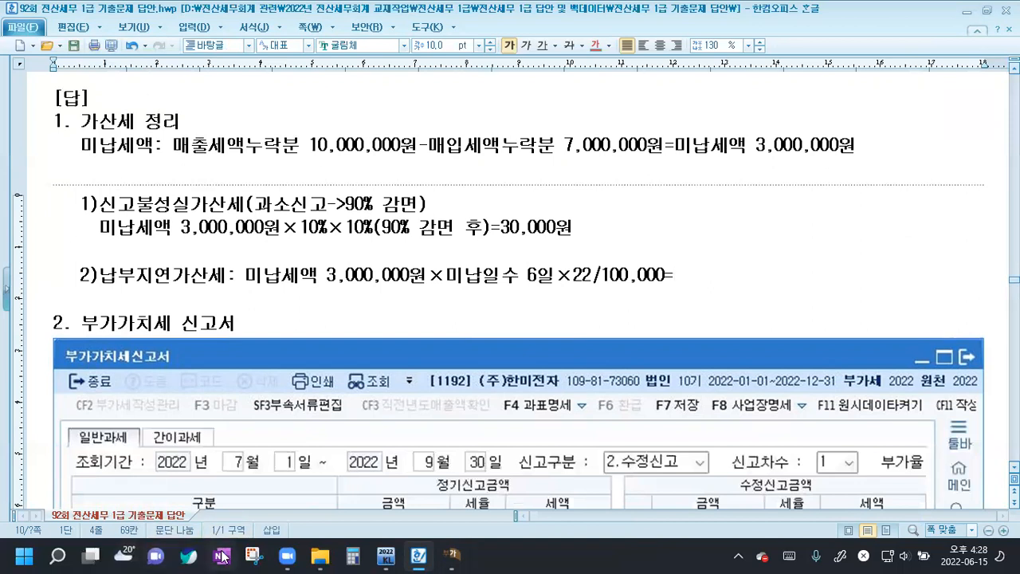
{"action": "left_click", "coordinate": [349, 555]}
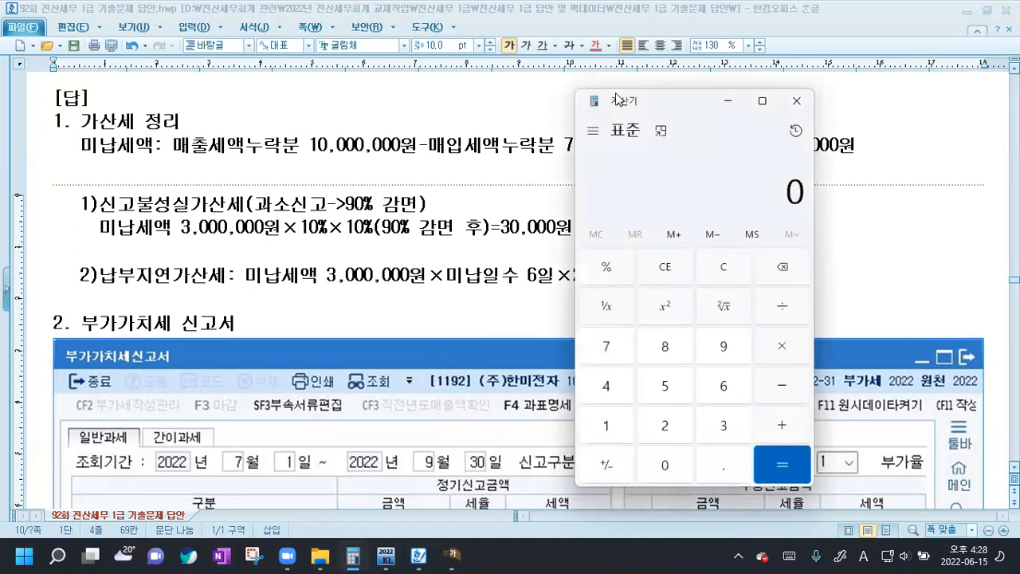
{"action": "left_click_drag", "start_coordinate": [616, 99], "coordinate": [492, 308]}
{"action": "type", "text": "3000000"}
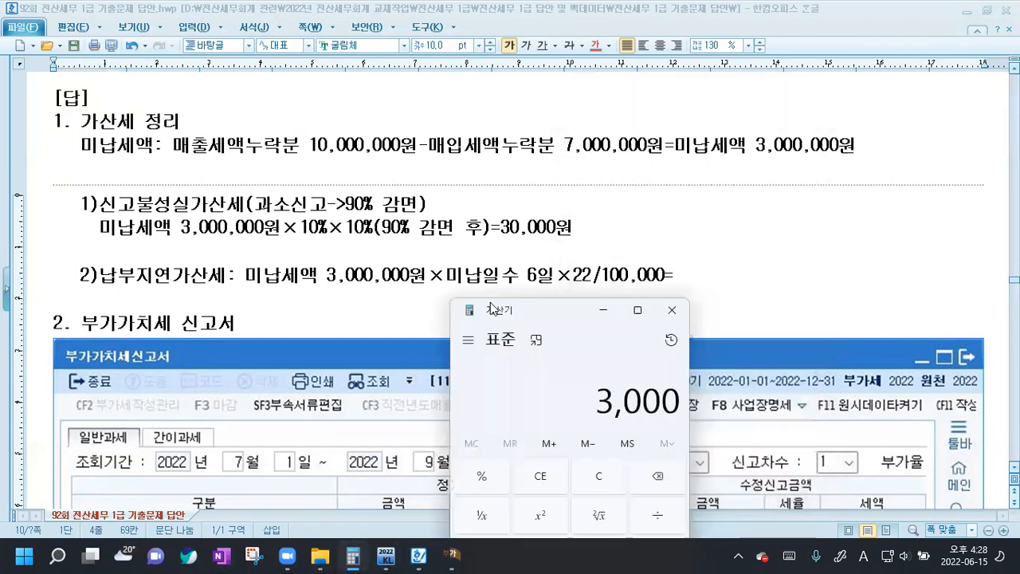
{"action": "key", "text": "asterisk"}
{"action": "type", "text": "6"}
{"action": "key", "text": "asterisk"}
{"action": "type", "text": "22"}
{"action": "key", "text": "slash"}
{"action": "type", "text": "1000"}
{"action": "type", "text": "00"}
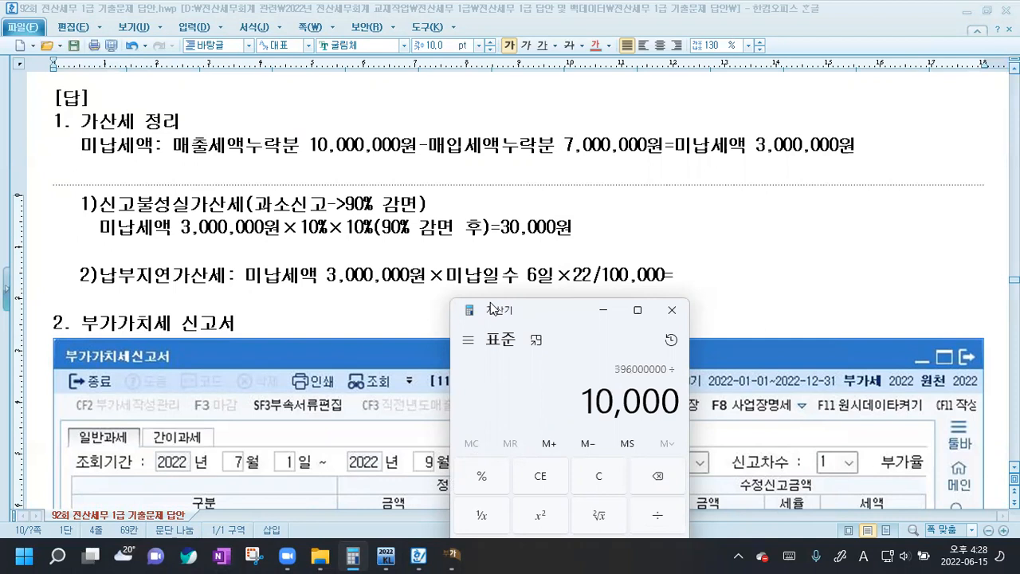
{"action": "key", "text": "Return"}
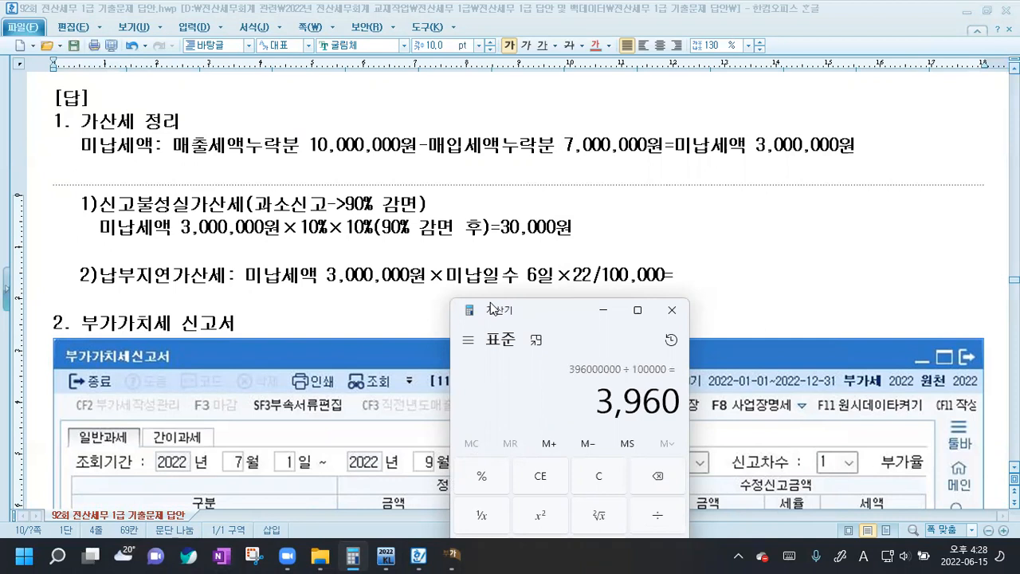
{"action": "left_click", "coordinate": [726, 261]}
{"action": "type", "text": "3,960원"}
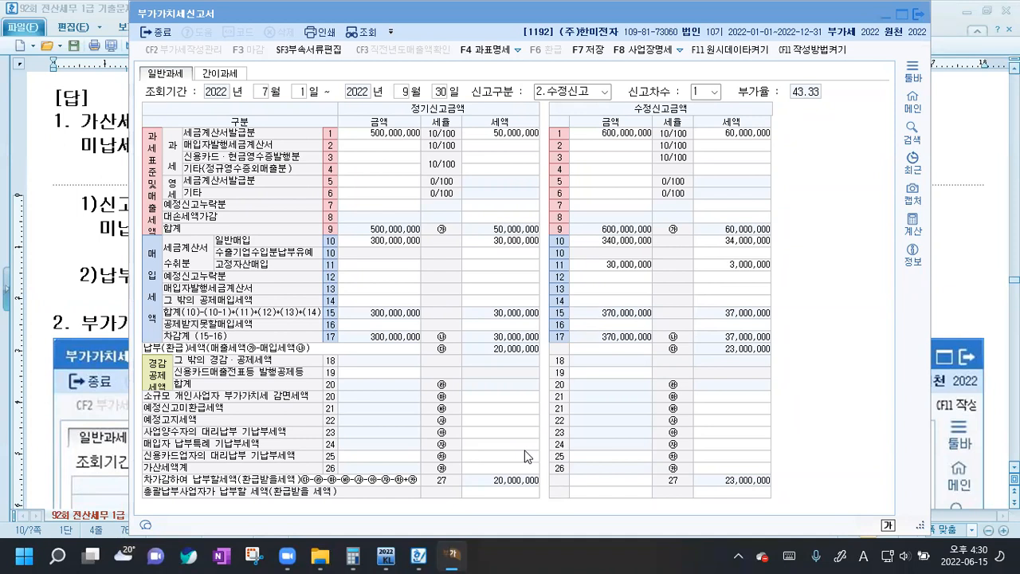
- In KcLep's amended VAT return, open the 가산세명세 detail and enter 과소·초과환급(일반) with amount 3,000,000 and penalty 30,000
{"action": "left_click", "coordinate": [526, 456]}
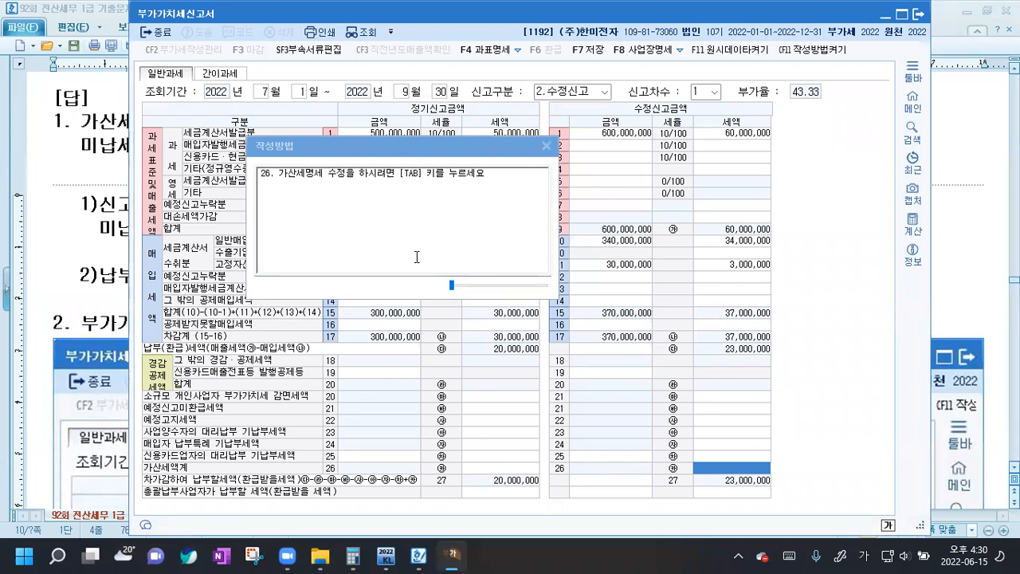
{"action": "key", "text": "Tab"}
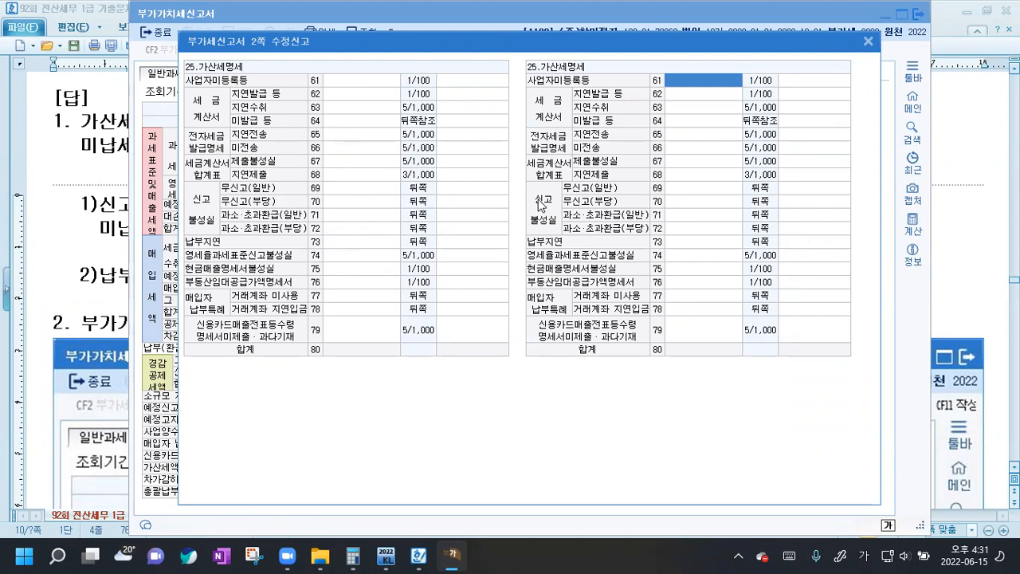
{"action": "left_click", "coordinate": [684, 216]}
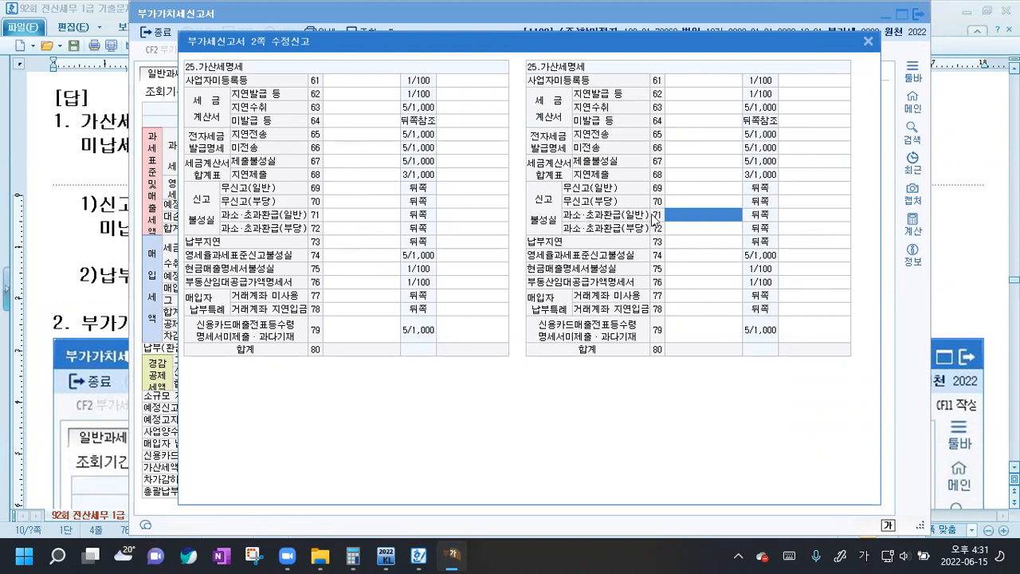
{"action": "type", "text": "3000000"}
{"action": "key", "text": "Return"}
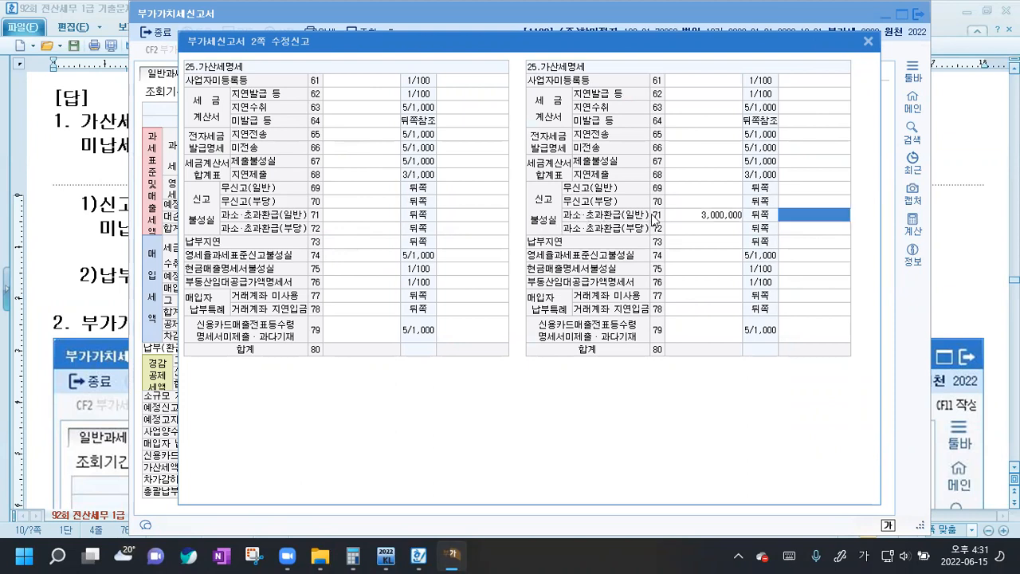
{"action": "type", "text": "300000"}
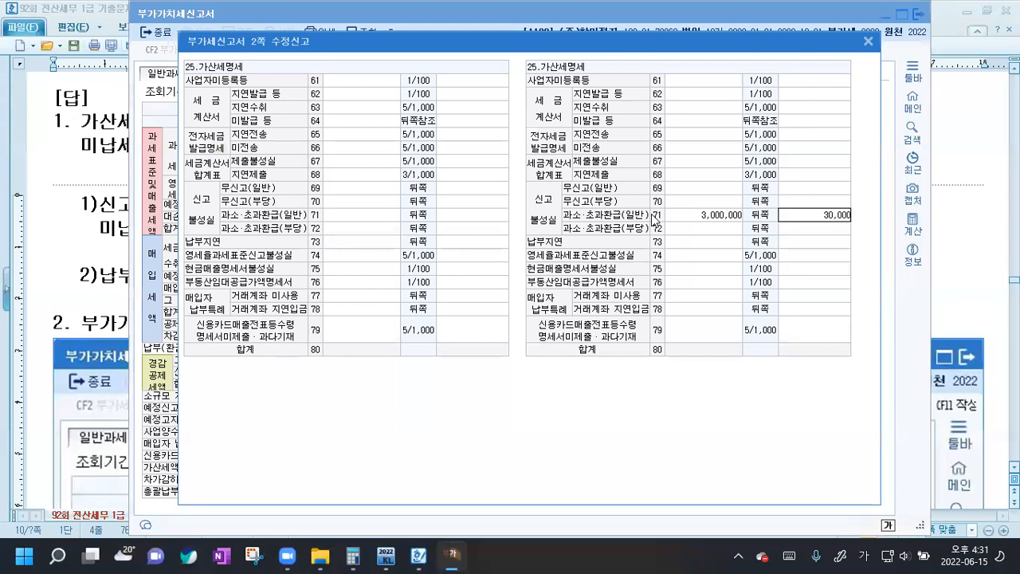
{"action": "key", "text": "Return"}
- Enter 3,000,000 for 납부지연 with due date 2022-10-25 and payment date 2022-10-31, apply it, and return to the main return form
{"action": "left_click", "coordinate": [678, 244]}
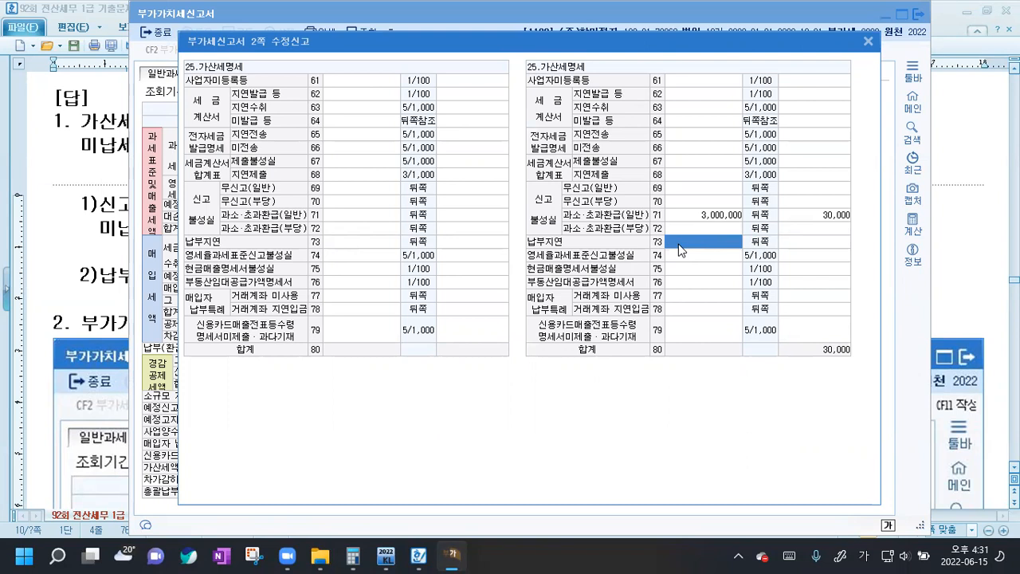
{"action": "type", "text": "3000000"}
{"action": "key", "text": "Return"}
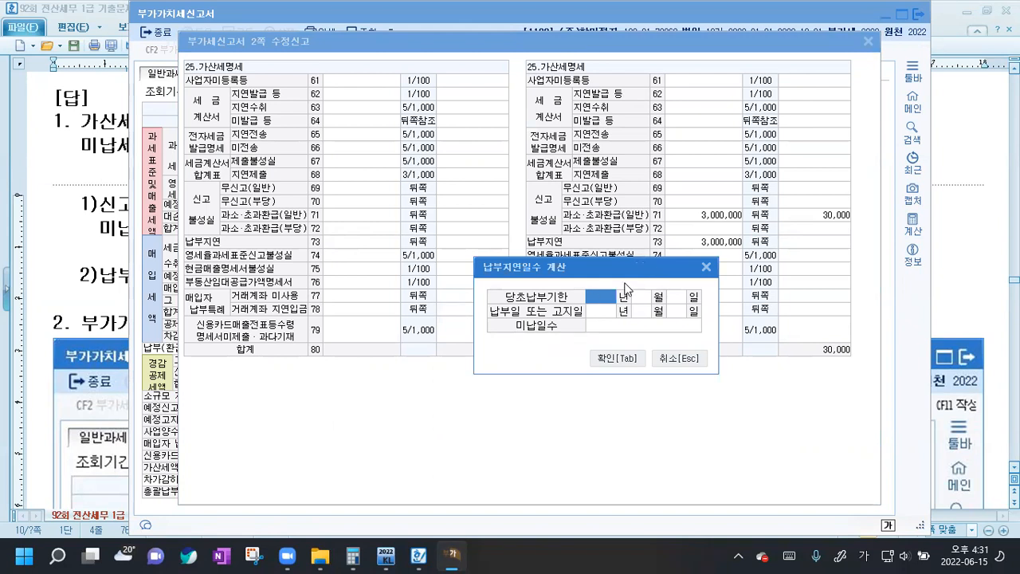
{"action": "type", "text": "20221025 일"}
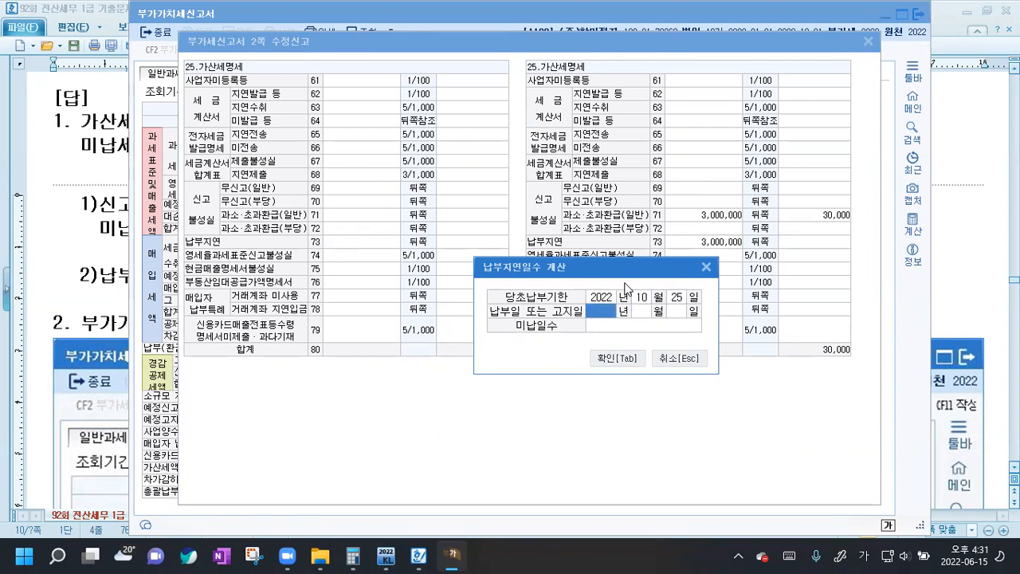
{"action": "type", "text": "20221031"}
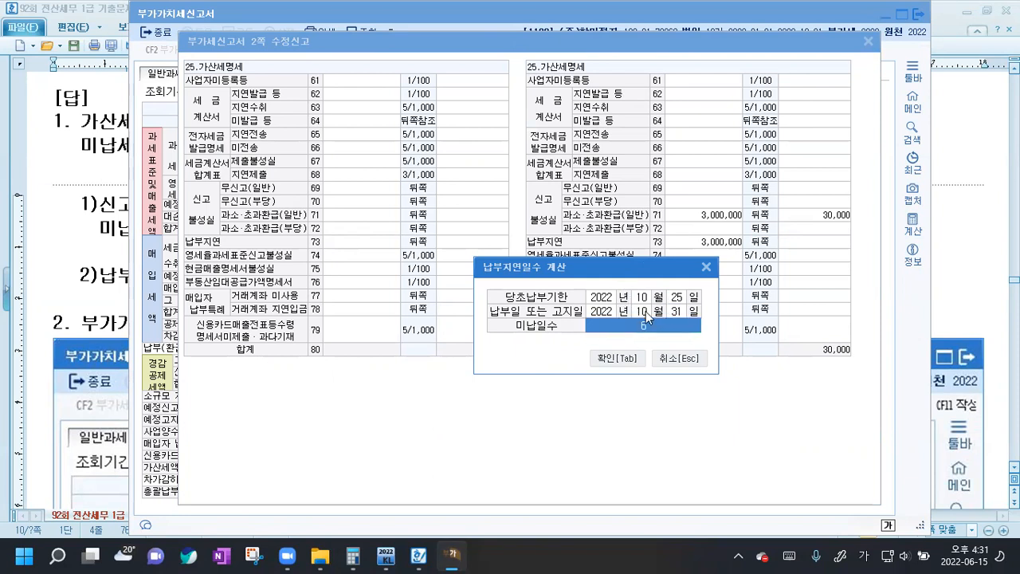
{"action": "left_click", "coordinate": [619, 359]}
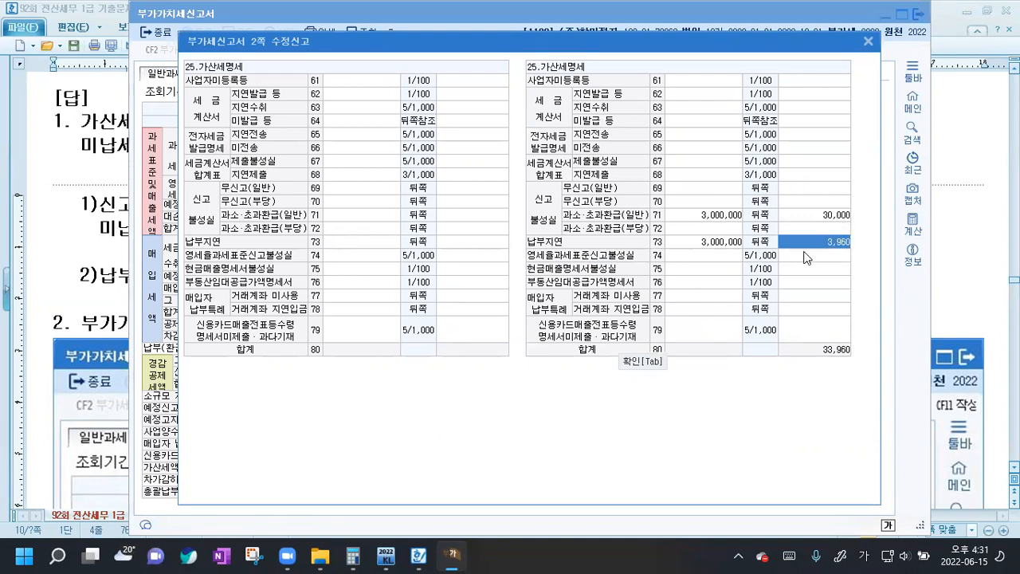
{"action": "left_click", "coordinate": [868, 41]}
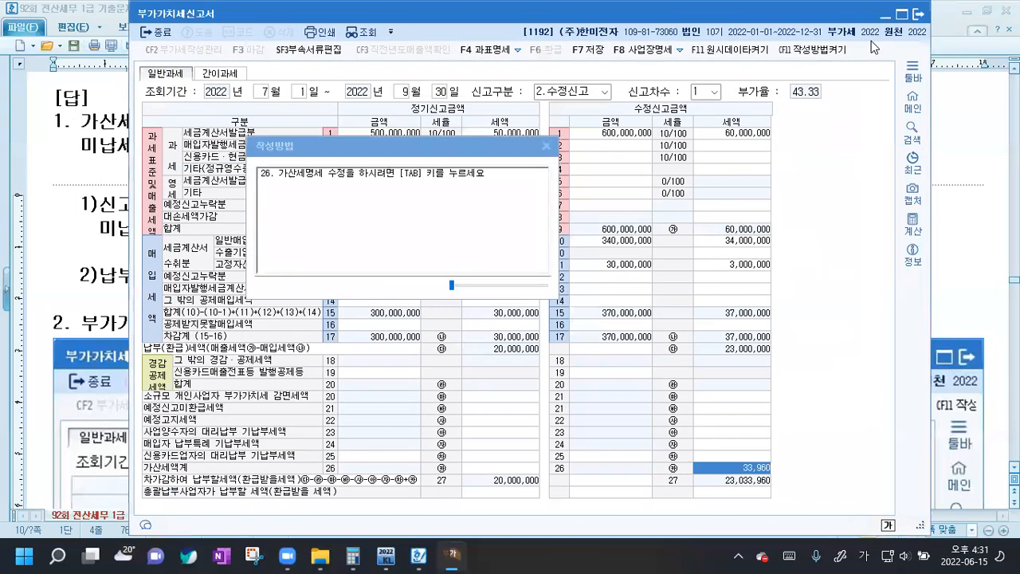
{"action": "left_click", "coordinate": [546, 146]}
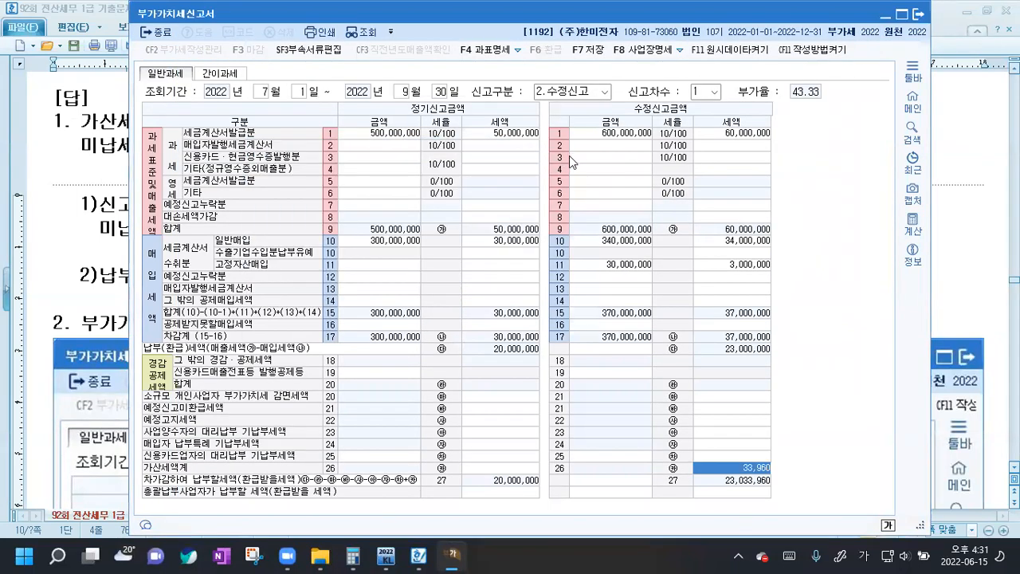
- Save the first amended VAT return for July–September 2022
{"action": "left_click", "coordinate": [583, 52]}
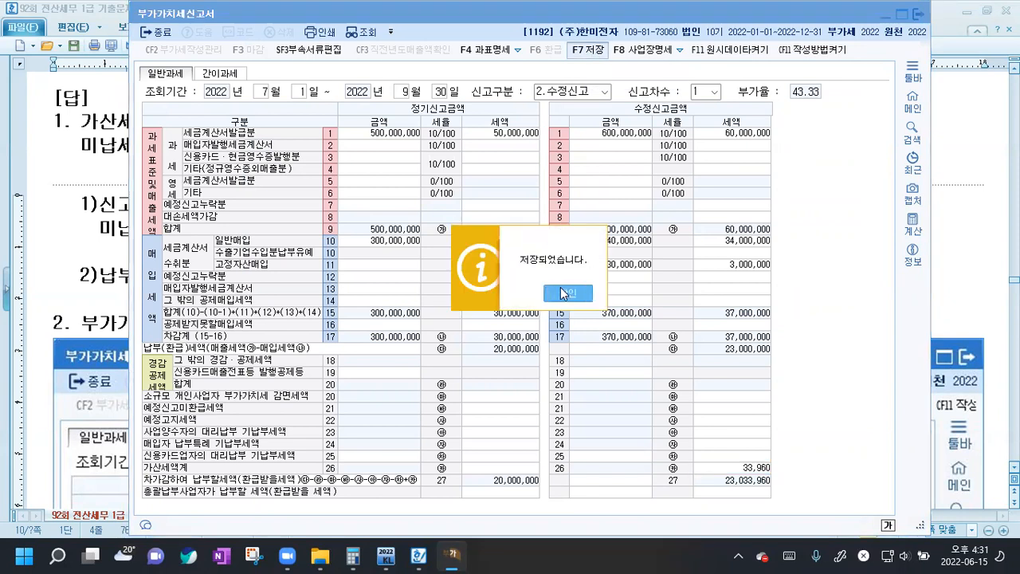
{"action": "left_click", "coordinate": [563, 293]}
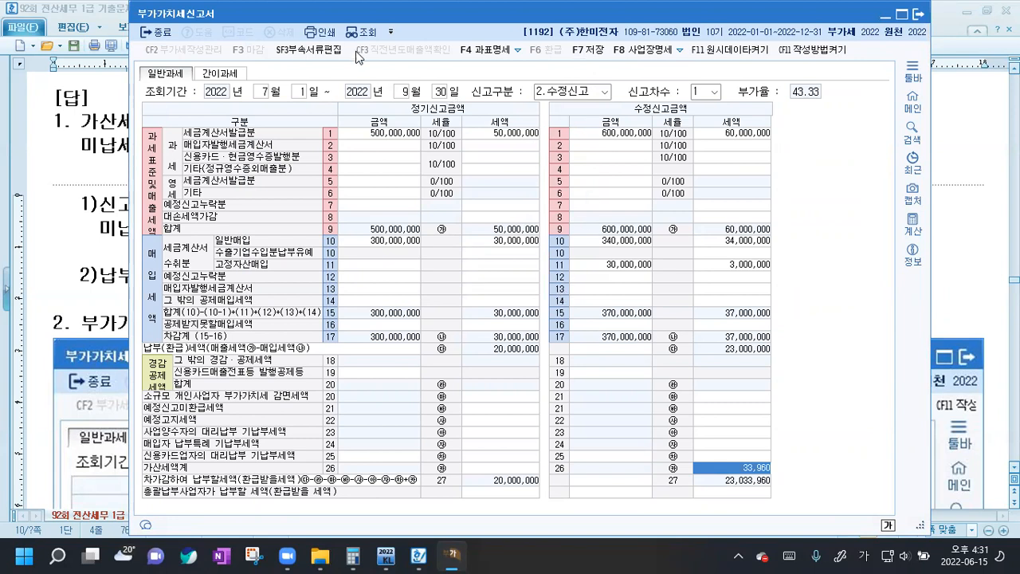
- Examine the original and amended amounts in the print preview of the amended VAT return form, and close the preview
{"action": "left_click", "coordinate": [325, 34]}
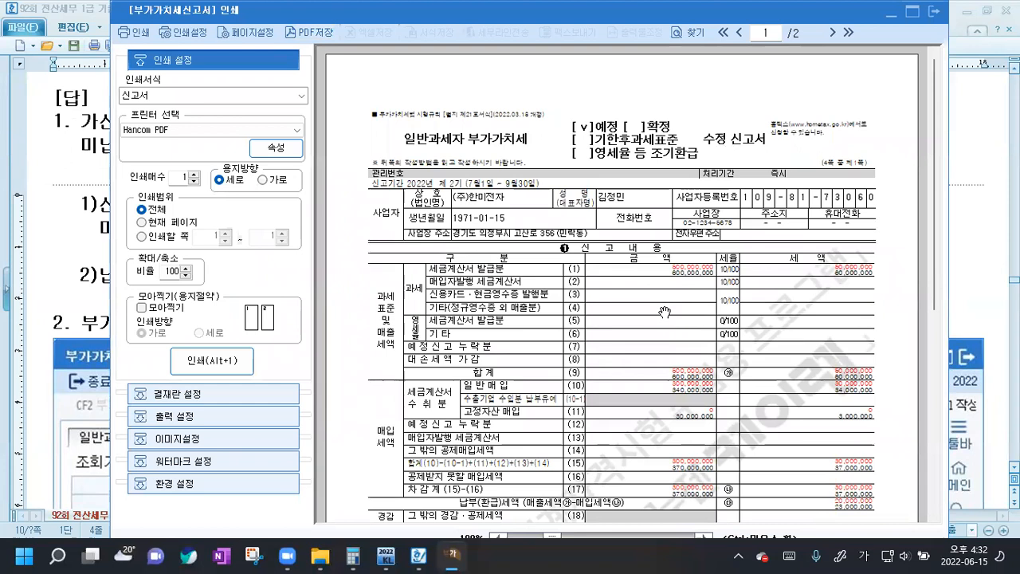
{"action": "left_click", "coordinate": [913, 12]}
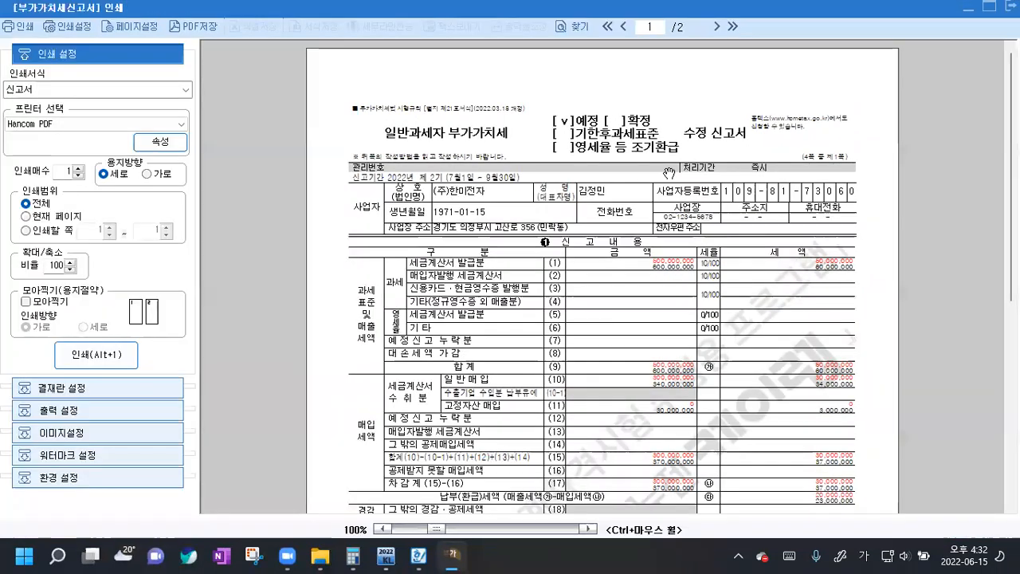
{"action": "scroll", "coordinate": [749, 284], "scroll_direction": "up", "scroll_amount": 2}
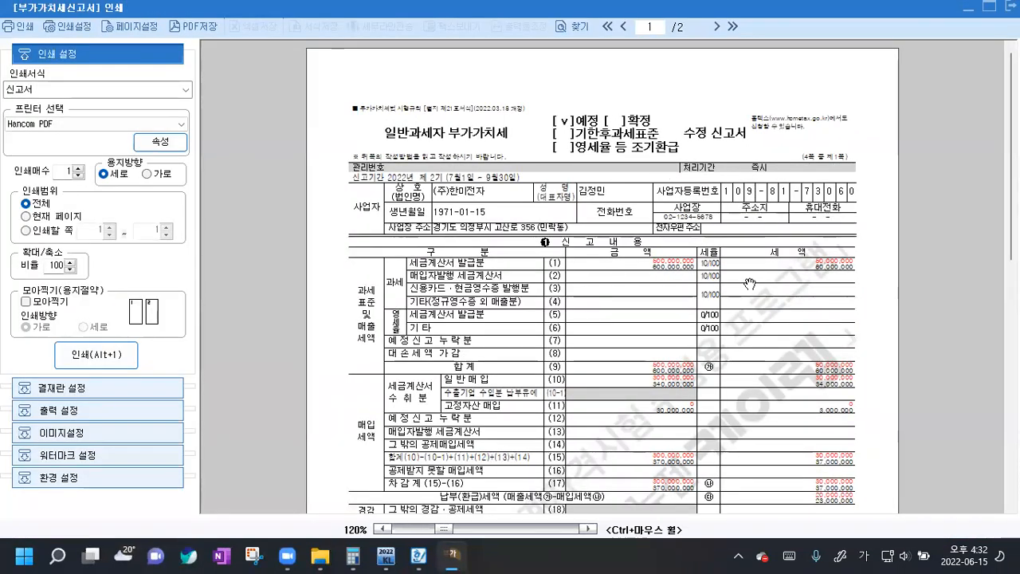
{"action": "scroll", "coordinate": [749, 284], "scroll_direction": "up", "scroll_amount": 2}
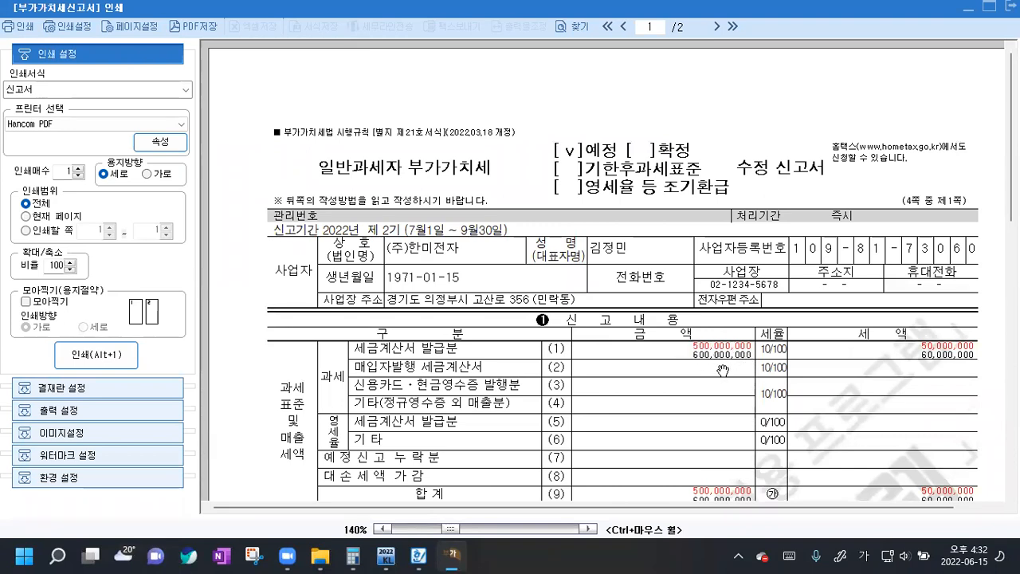
{"action": "left_click", "coordinate": [450, 557]}
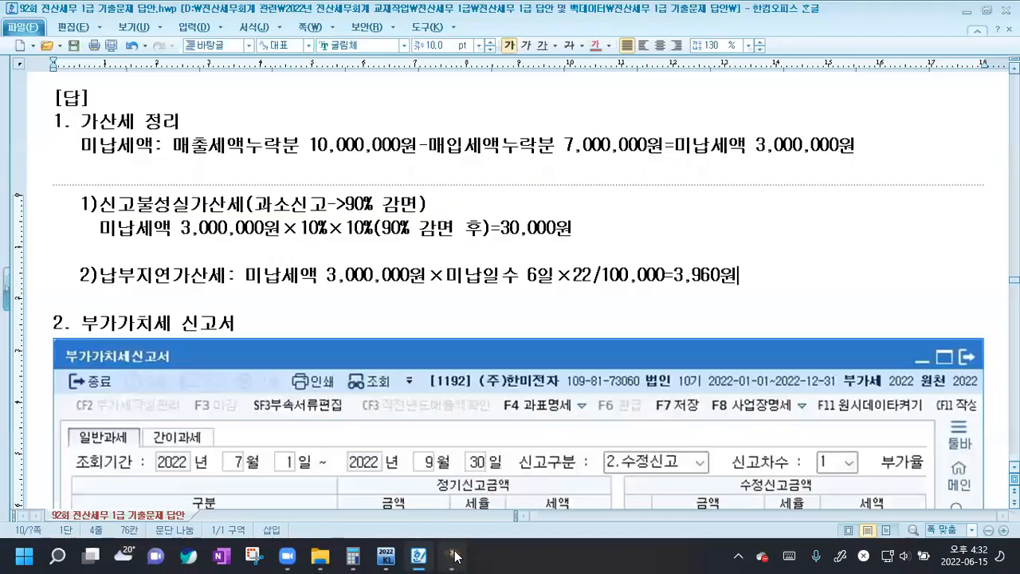
{"action": "left_click", "coordinate": [453, 556]}
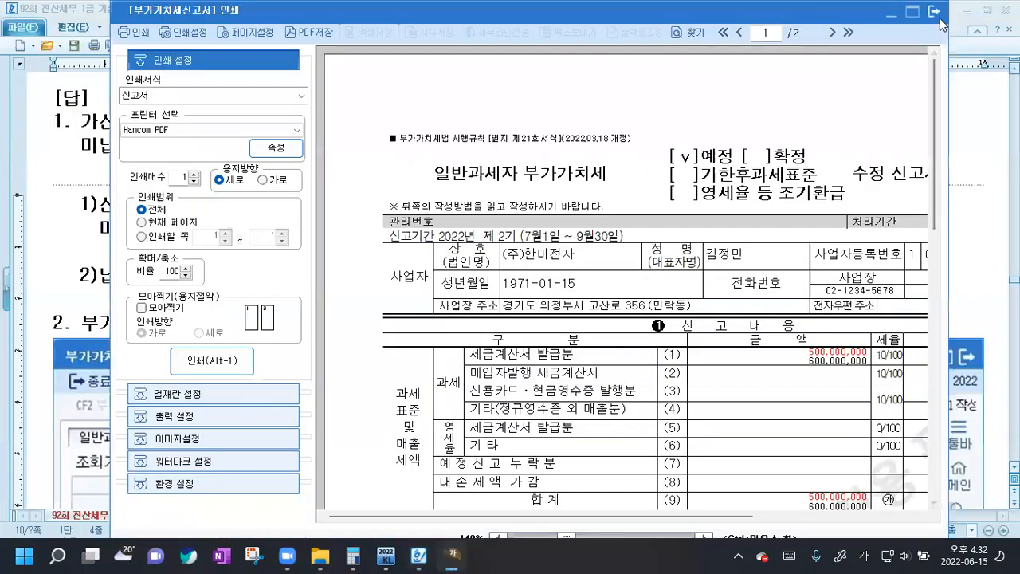
{"action": "left_click", "coordinate": [939, 15]}
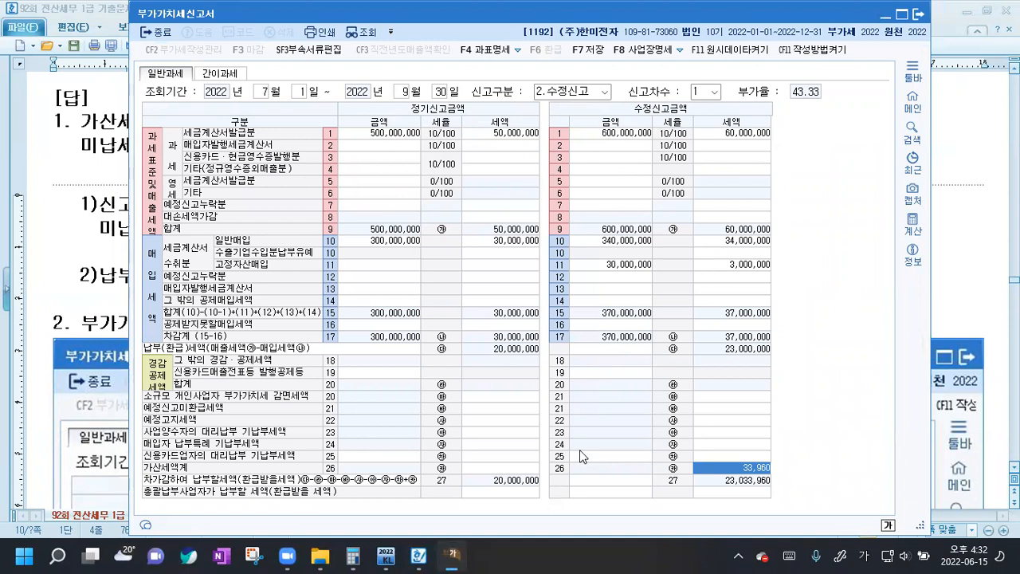
{"action": "key", "text": "Escape"}
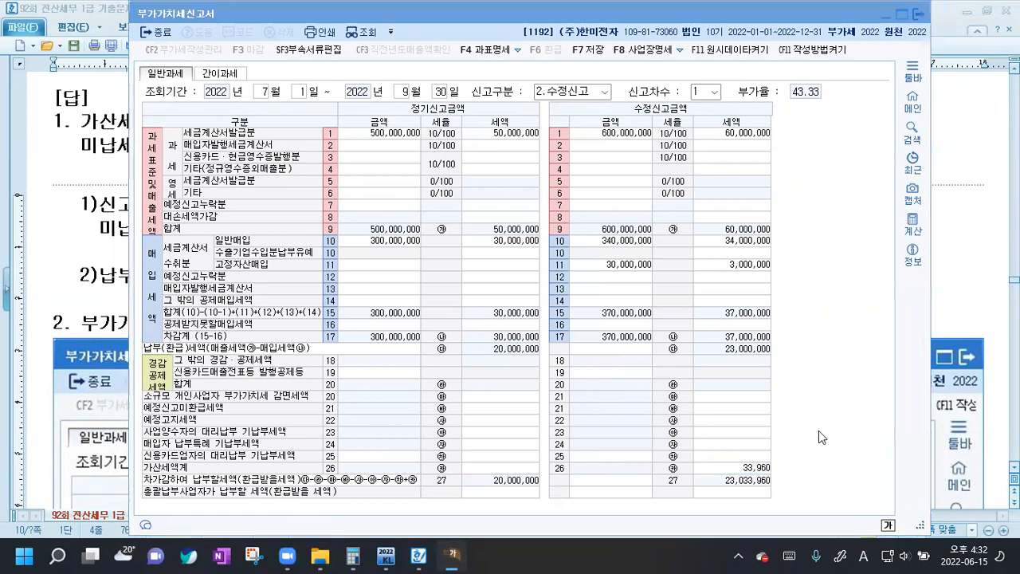